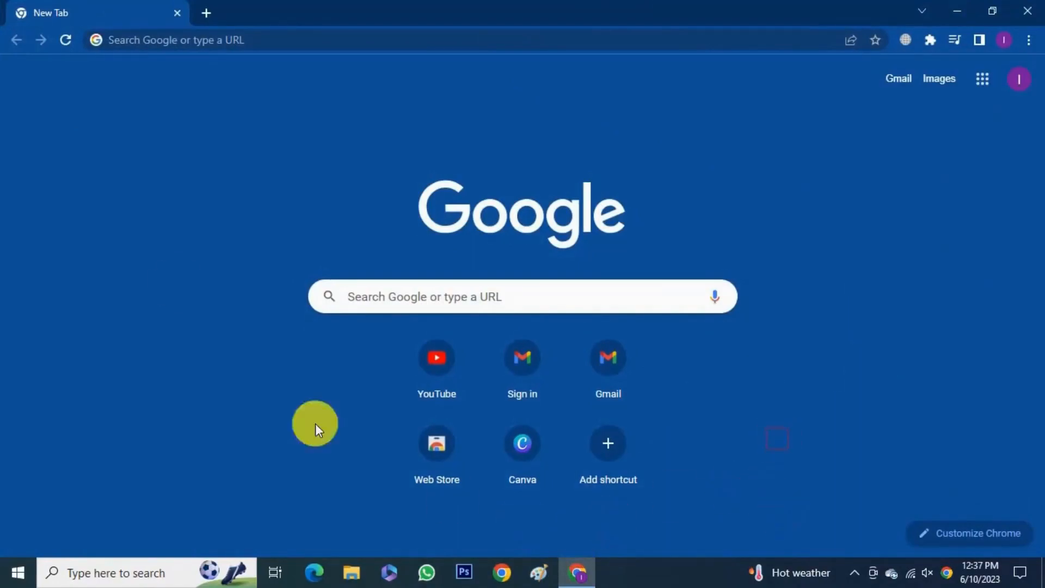
Open the website canva.com in the browser.
{"action": "left_click", "coordinate": [257, 48]}
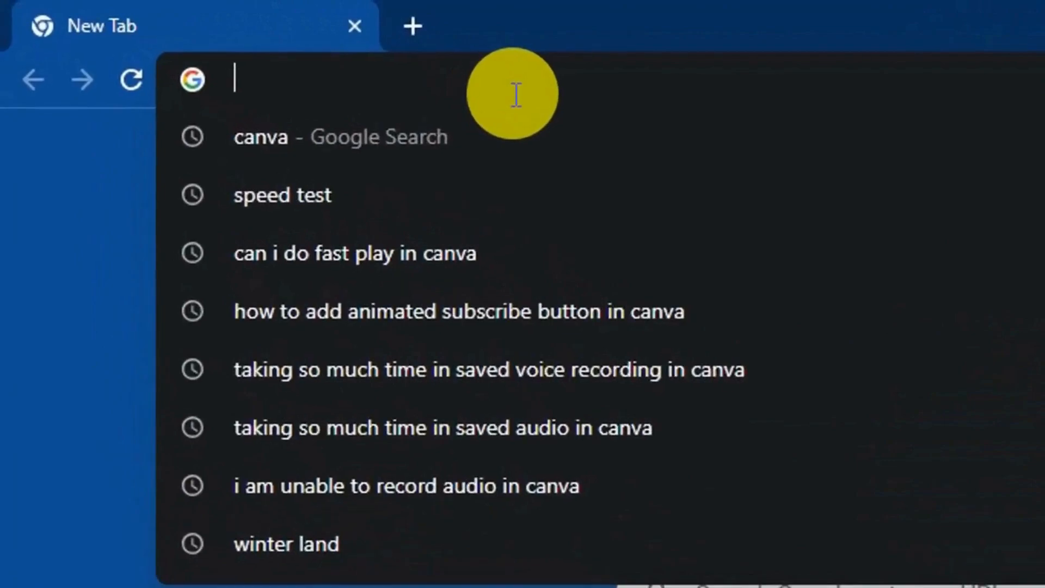
{"action": "type", "text": "canva.com"}
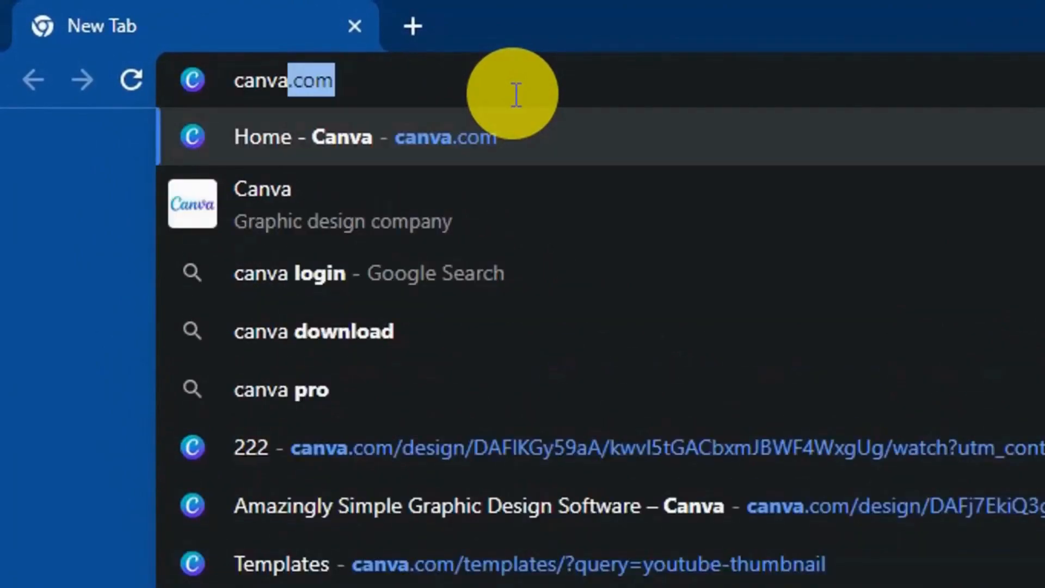
{"action": "key", "text": "Return"}
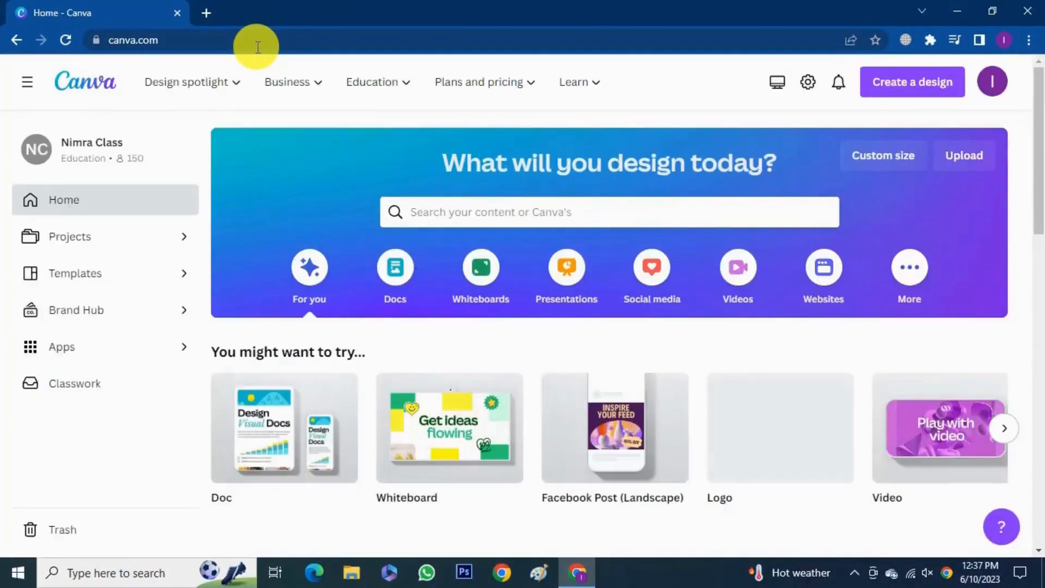
Search Canva's templates for "logo" and open the 500 × 500 px Logo category.
{"action": "left_click", "coordinate": [483, 211]}
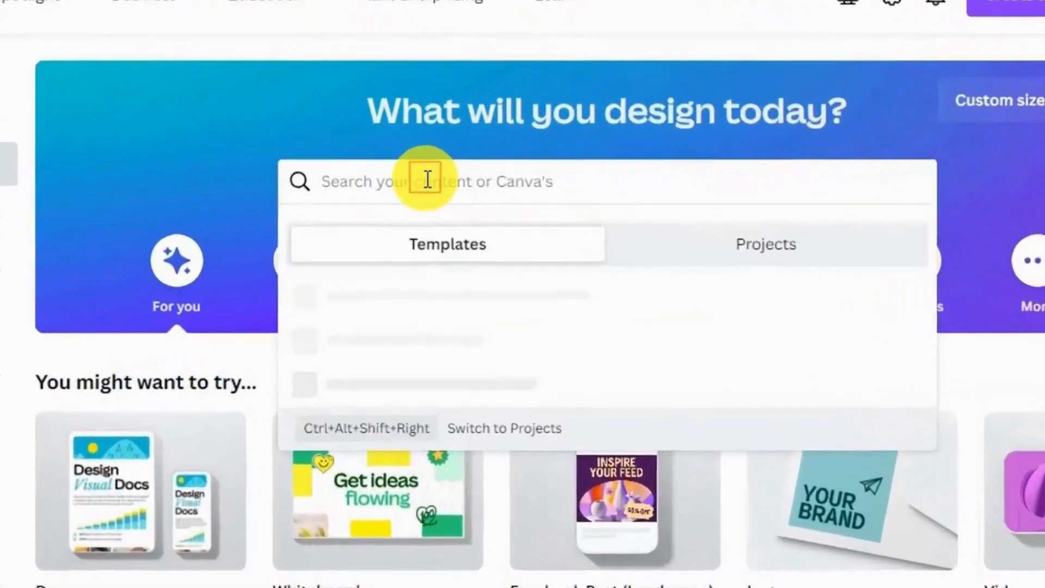
{"action": "type", "text": "logo"}
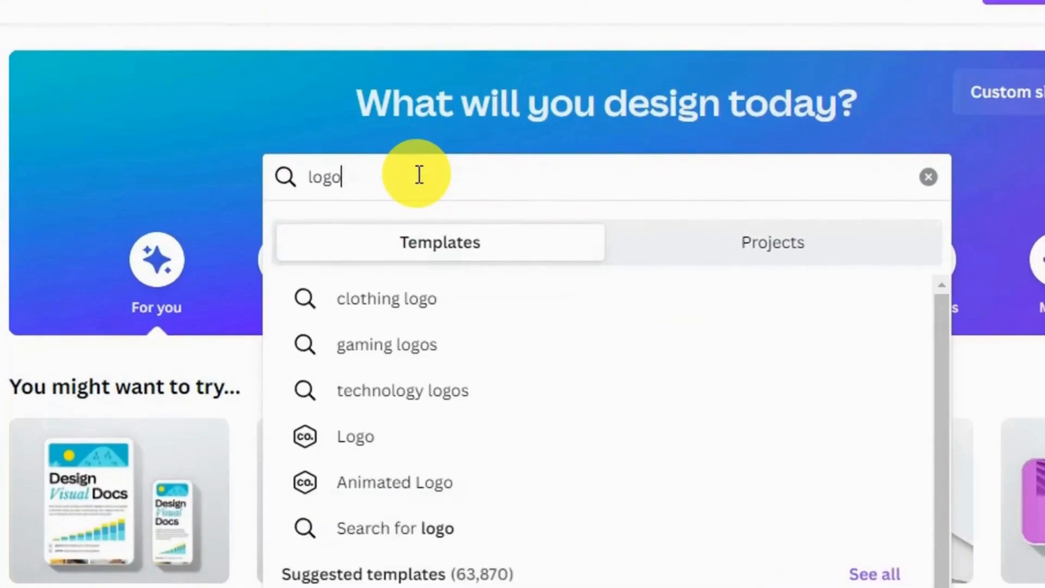
{"action": "key", "text": "Down"}
{"action": "key", "text": "Down"}
{"action": "key", "text": "Down"}
{"action": "key", "text": "Down"}
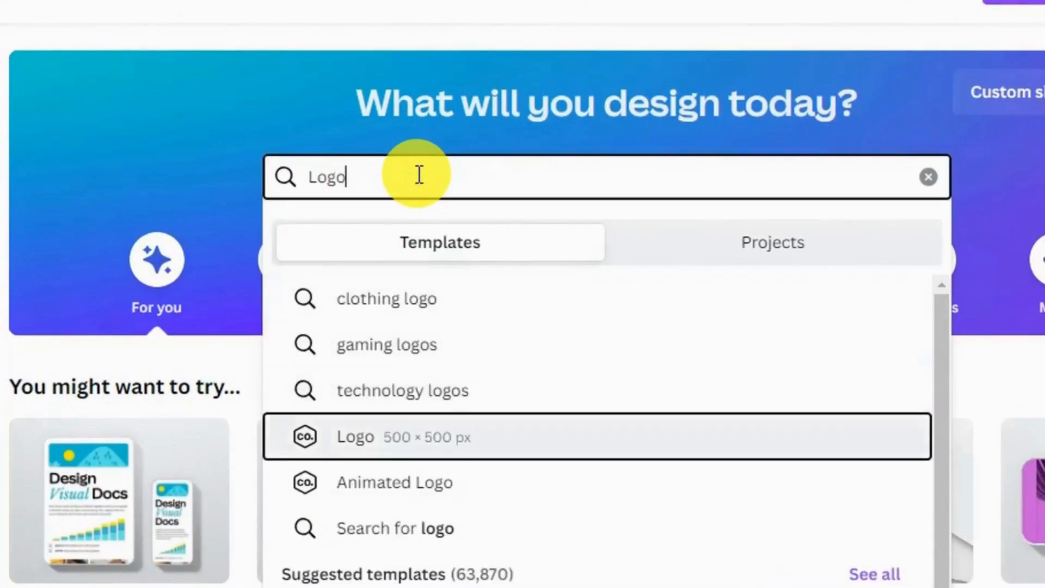
{"action": "key", "text": "Return"}
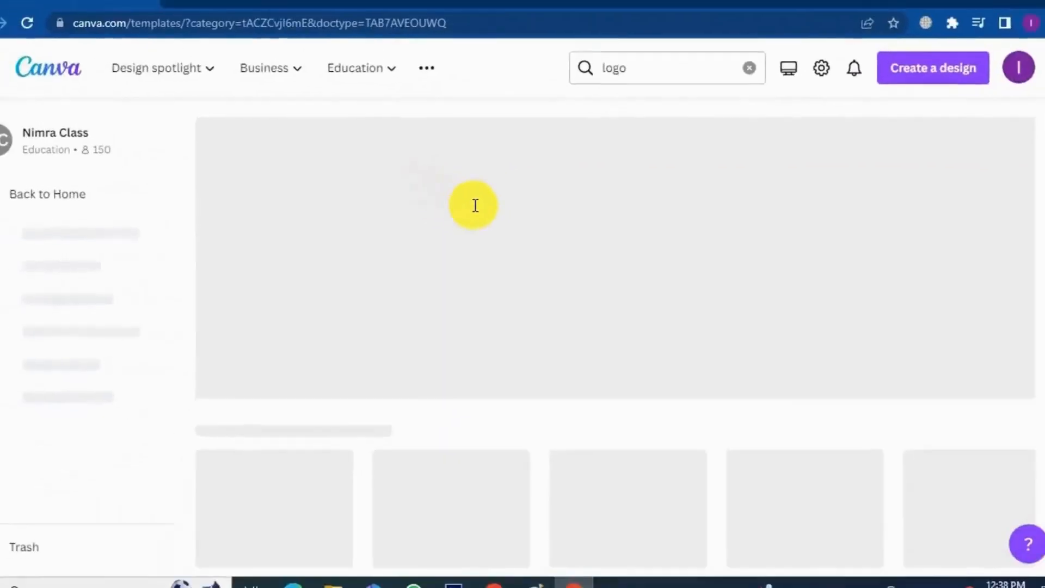
Browse the logo templates and start a blank logo design.
{"action": "scroll", "coordinate": [484, 210], "scroll_direction": "down", "scroll_amount": 10}
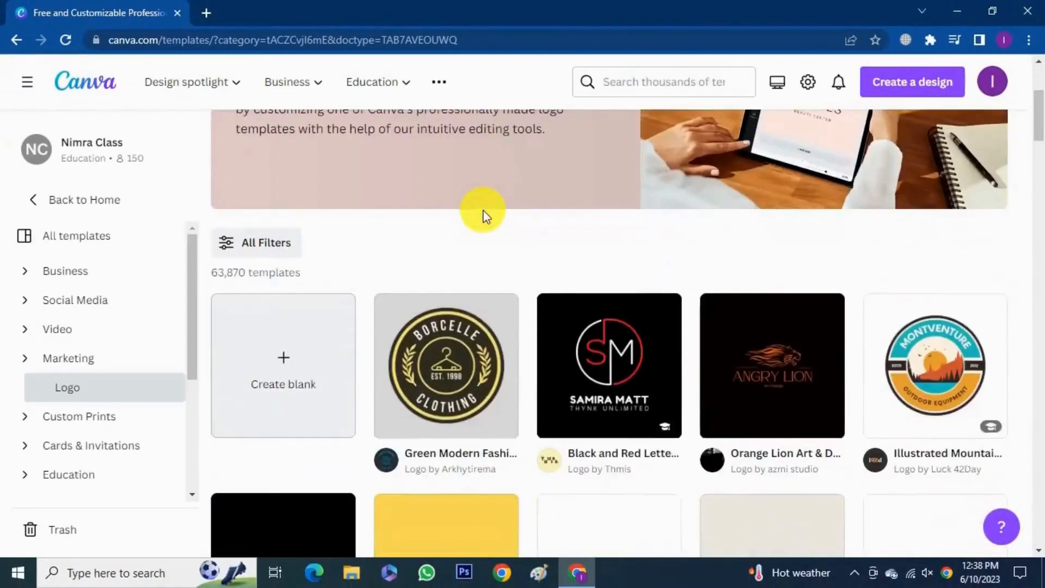
{"action": "scroll", "coordinate": [277, 380], "scroll_direction": "down", "scroll_amount": 12}
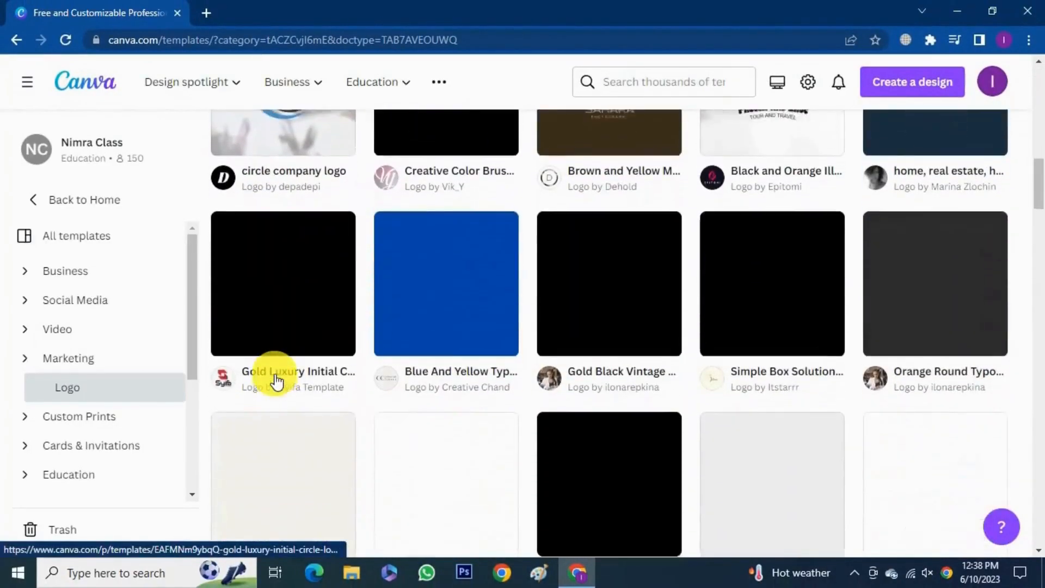
{"action": "scroll", "coordinate": [276, 381], "scroll_direction": "down", "scroll_amount": 10}
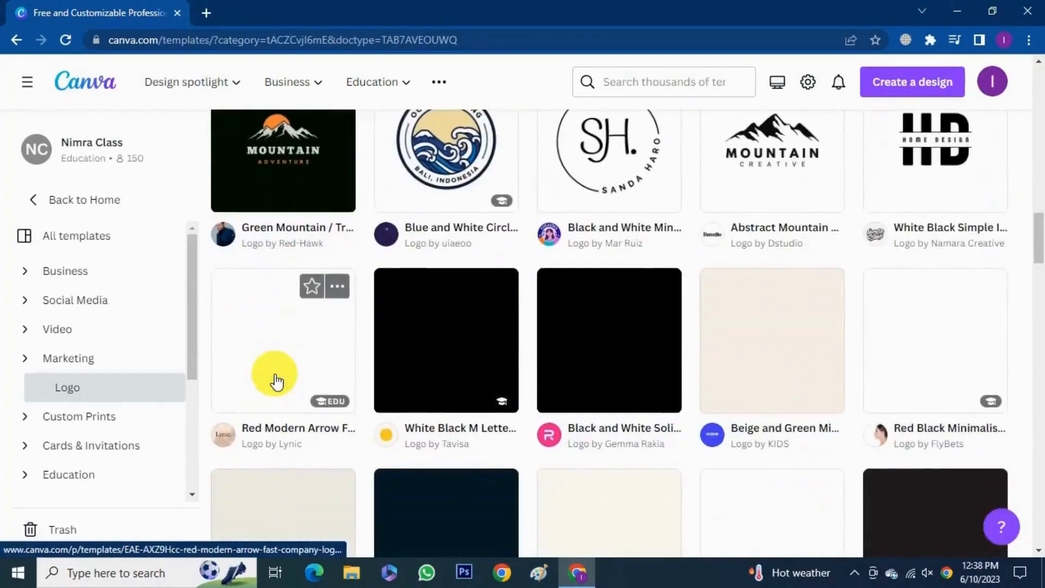
{"action": "scroll", "coordinate": [276, 381], "scroll_direction": "up", "scroll_amount": 20}
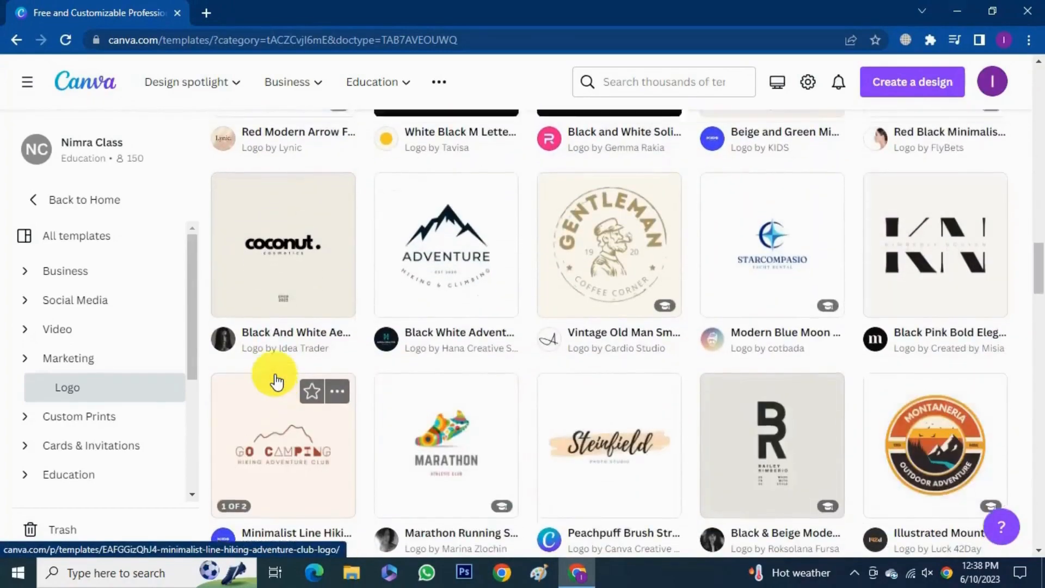
{"action": "left_click", "coordinate": [276, 381]}
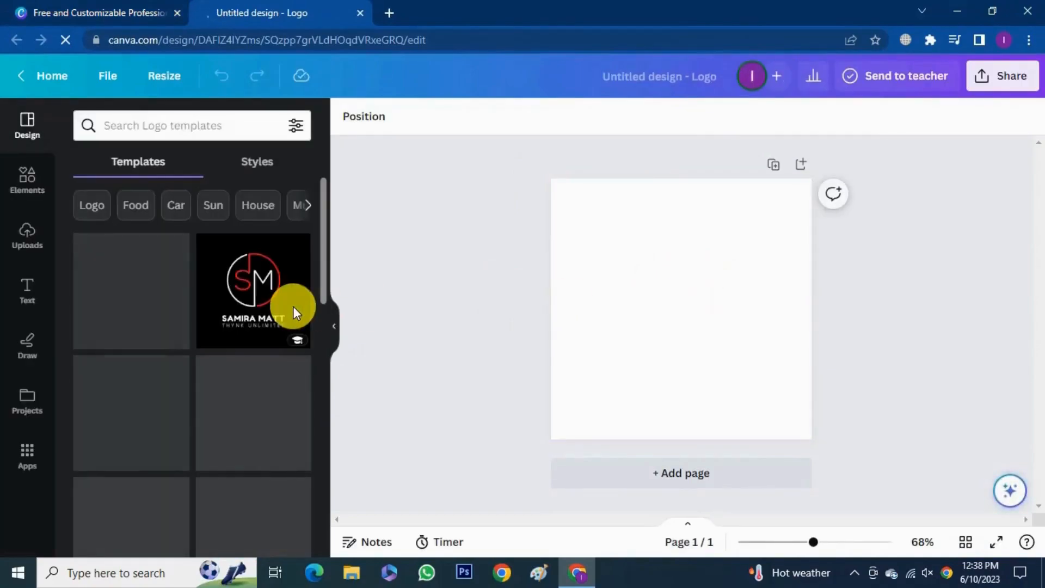
Add a heading to the blank page and replace its text with "AN".
{"action": "left_click", "coordinate": [25, 294]}
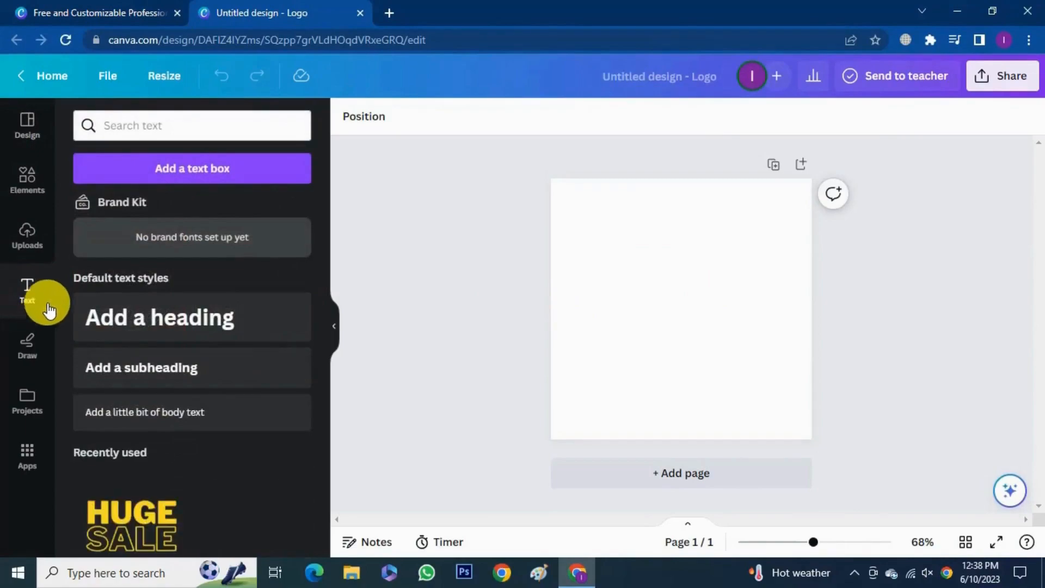
{"action": "left_click", "coordinate": [175, 327]}
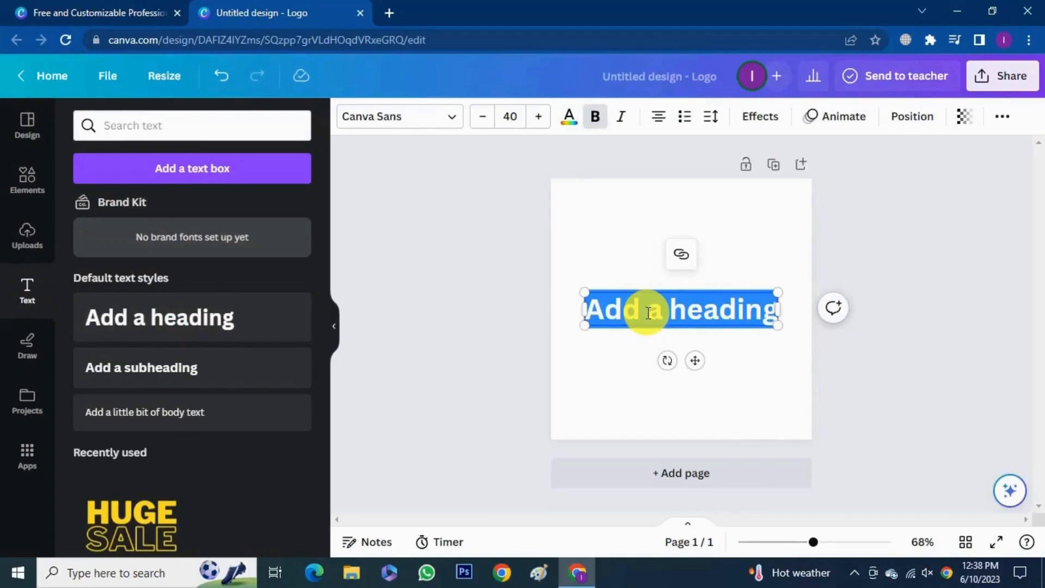
{"action": "type", "text": "A"}
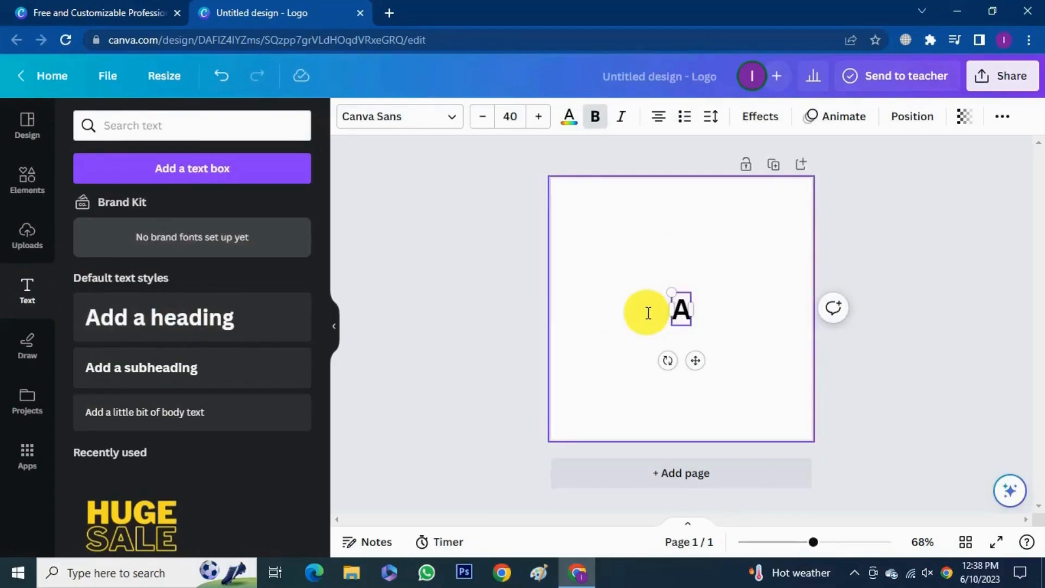
{"action": "type", "text": "N"}
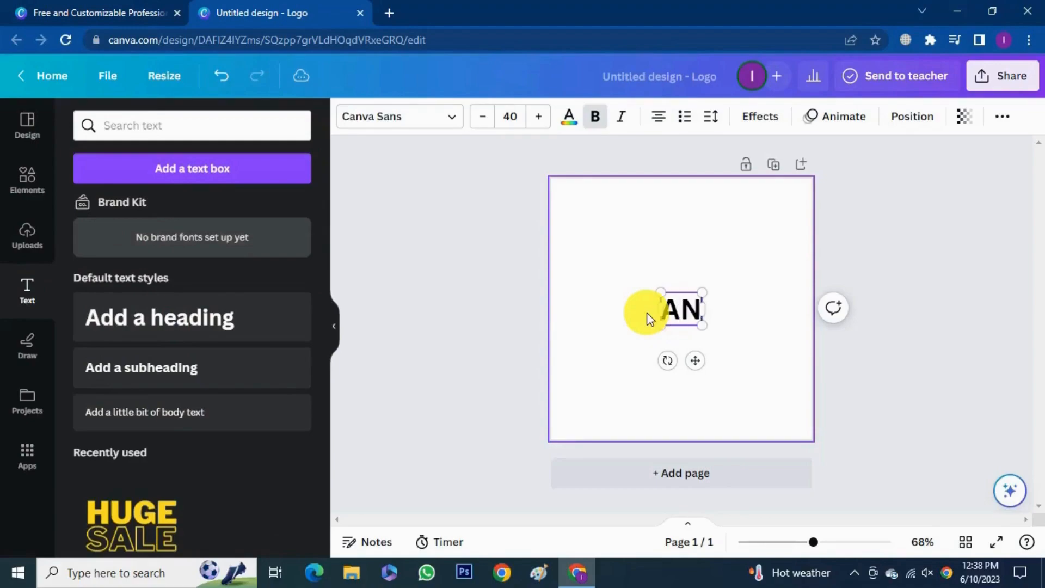
{"action": "left_click", "coordinate": [914, 370]}
Enlarge the AN text to a font size of about 109 and centre it on the page.
{"action": "left_click", "coordinate": [675, 325]}
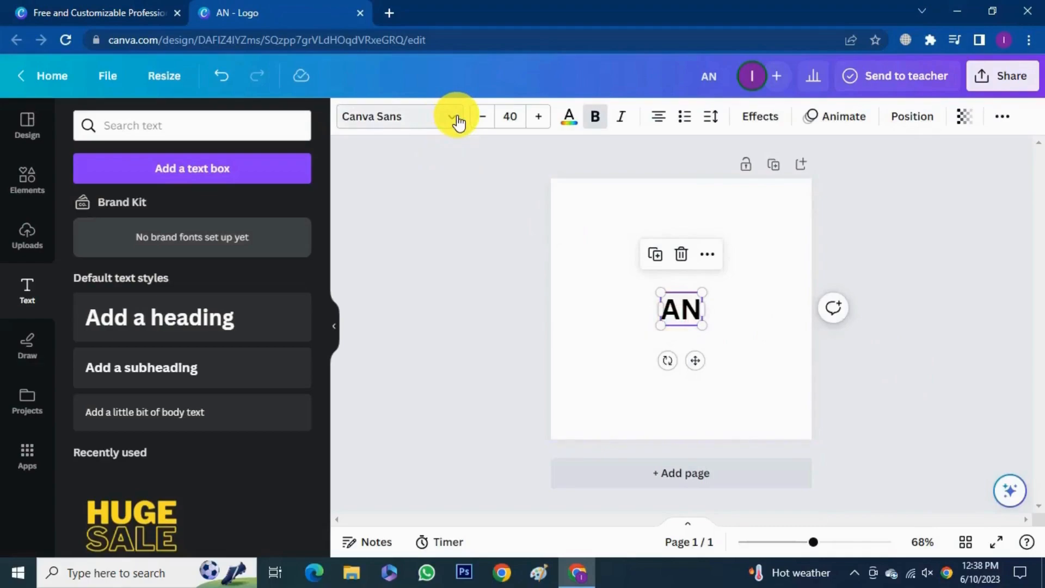
{"action": "left_click_drag", "start_coordinate": [702, 292], "coordinate": [772, 233]}
{"action": "left_click_drag", "start_coordinate": [729, 279], "coordinate": [694, 301]}
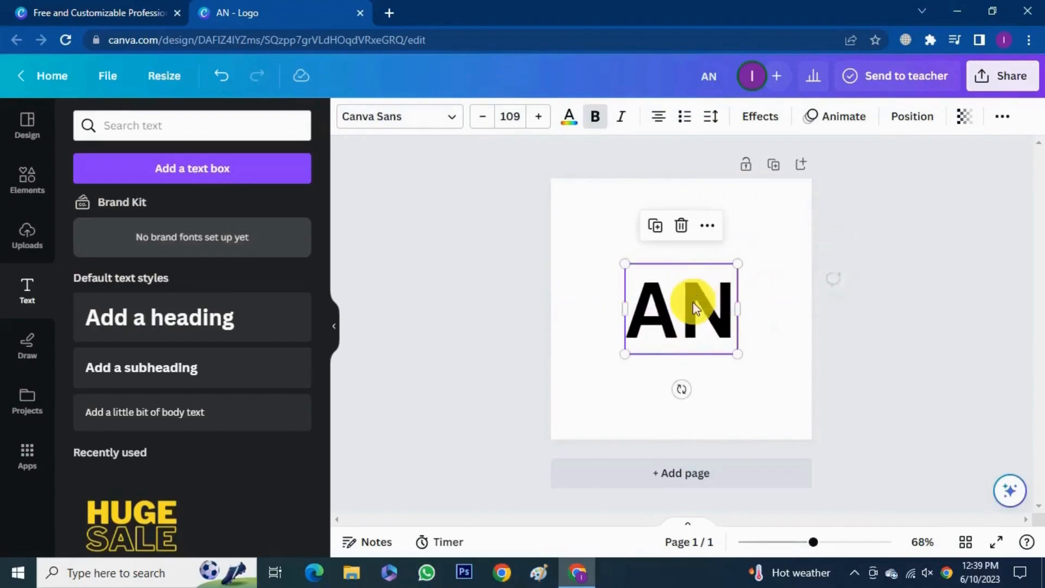
Change the font of the AN text to Blanka.
{"action": "left_click", "coordinate": [454, 121]}
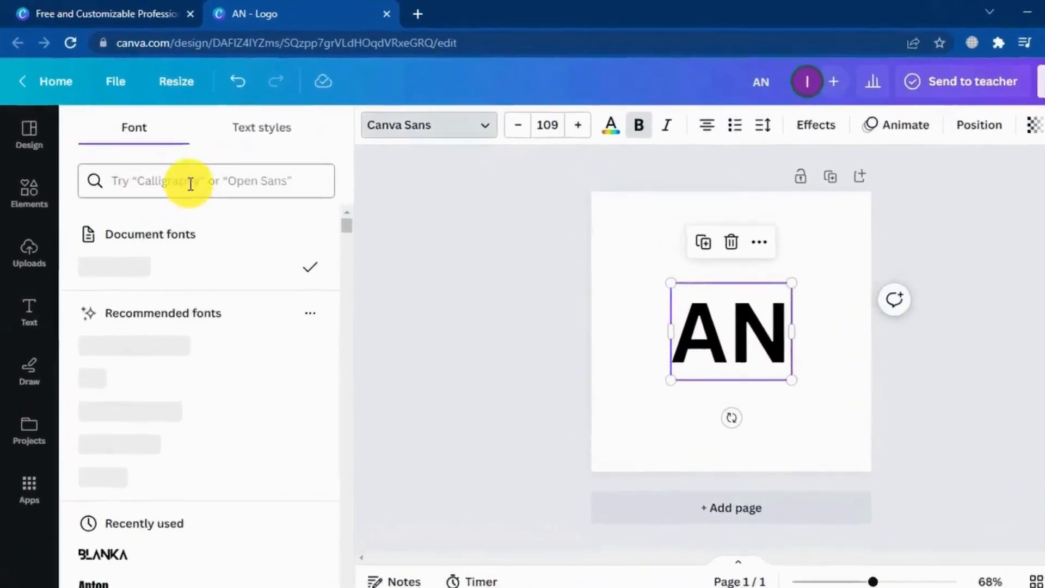
{"action": "left_click", "coordinate": [178, 171]}
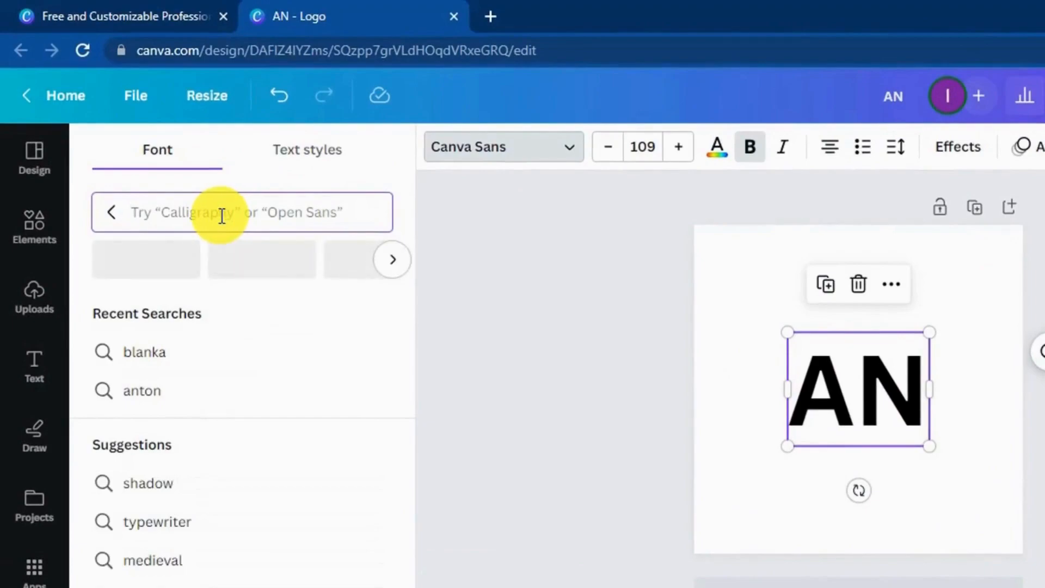
{"action": "type", "text": "blanka"}
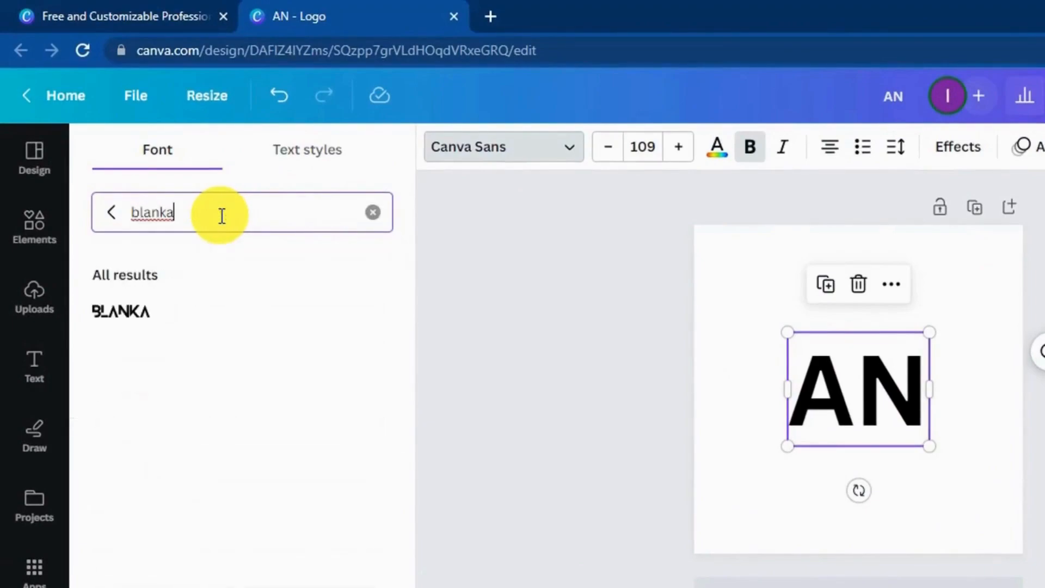
{"action": "left_click", "coordinate": [145, 315]}
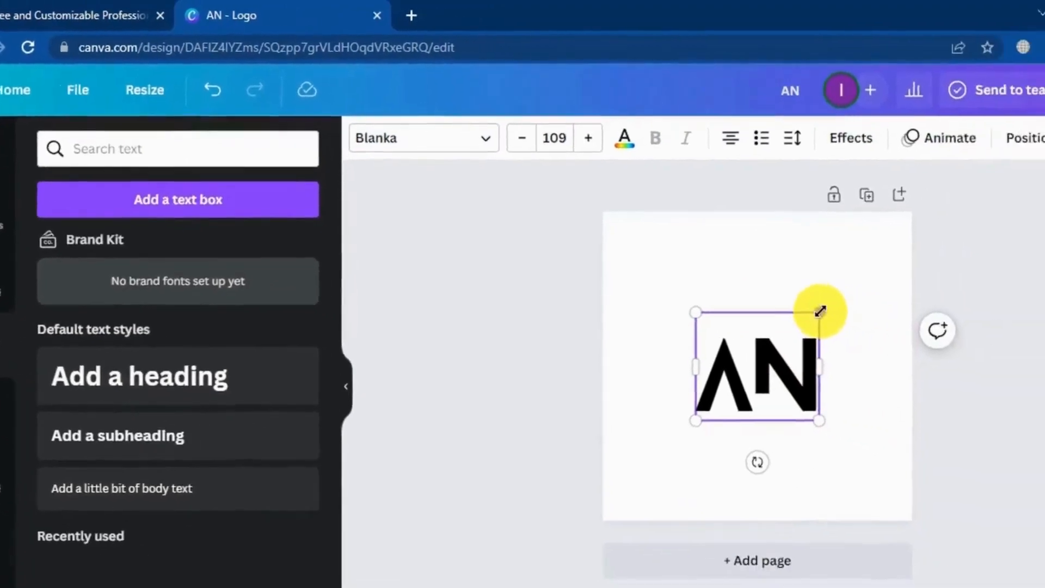
Enlarge the AN text to a font size of about 186 and position it in the middle of the page.
{"action": "left_click_drag", "start_coordinate": [932, 330], "coordinate": [1017, 261]}
{"action": "left_click_drag", "start_coordinate": [782, 229], "coordinate": [779, 222]}
{"action": "left_click_drag", "start_coordinate": [626, 338], "coordinate": [586, 369]}
{"action": "left_click", "coordinate": [885, 357]}
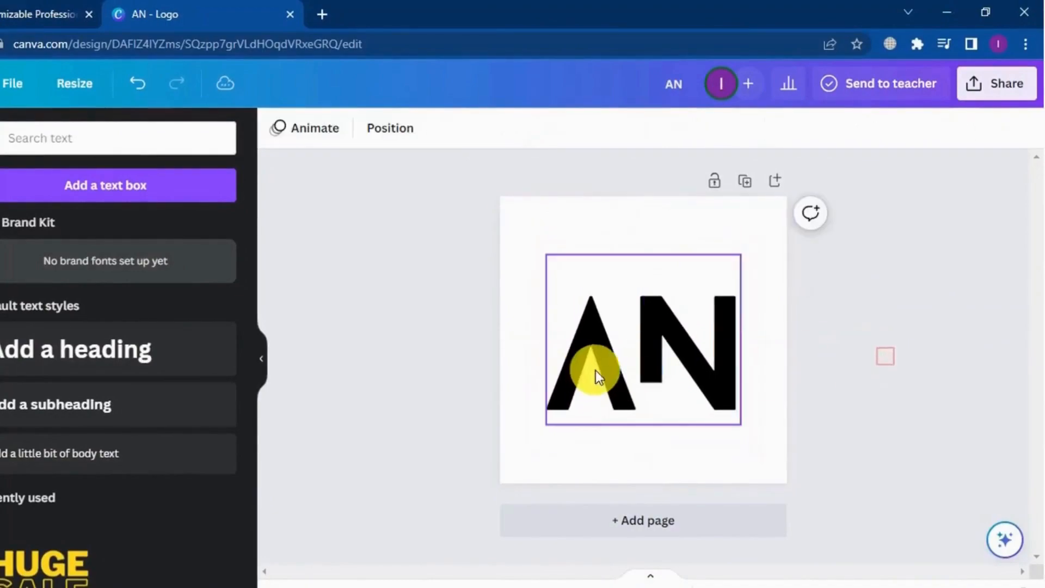
Tighten the letter spacing of the AN text to -55 and adjust the text's position on the page.
{"action": "left_click", "coordinate": [665, 358]}
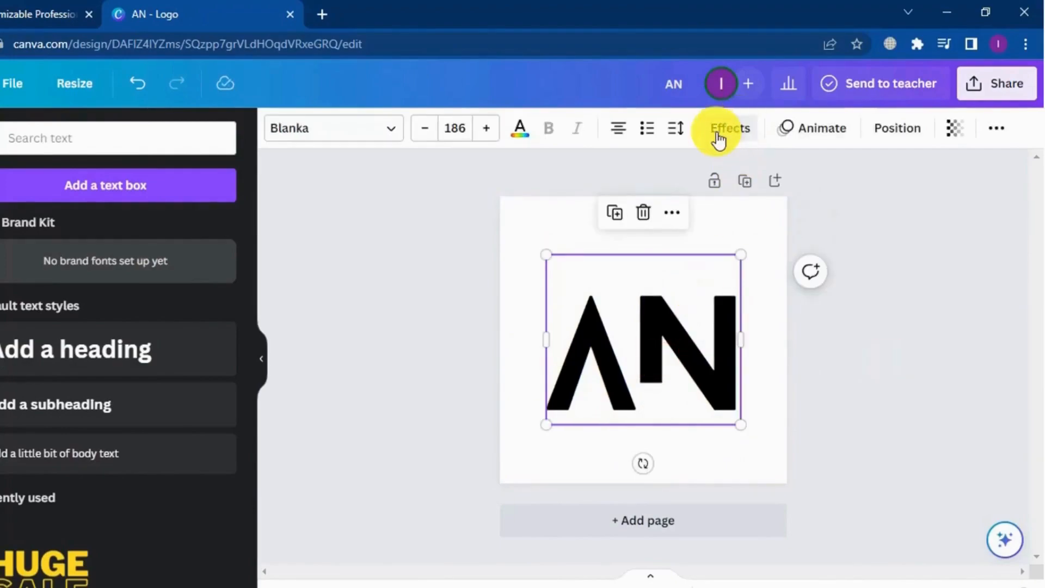
{"action": "left_click", "coordinate": [675, 131]}
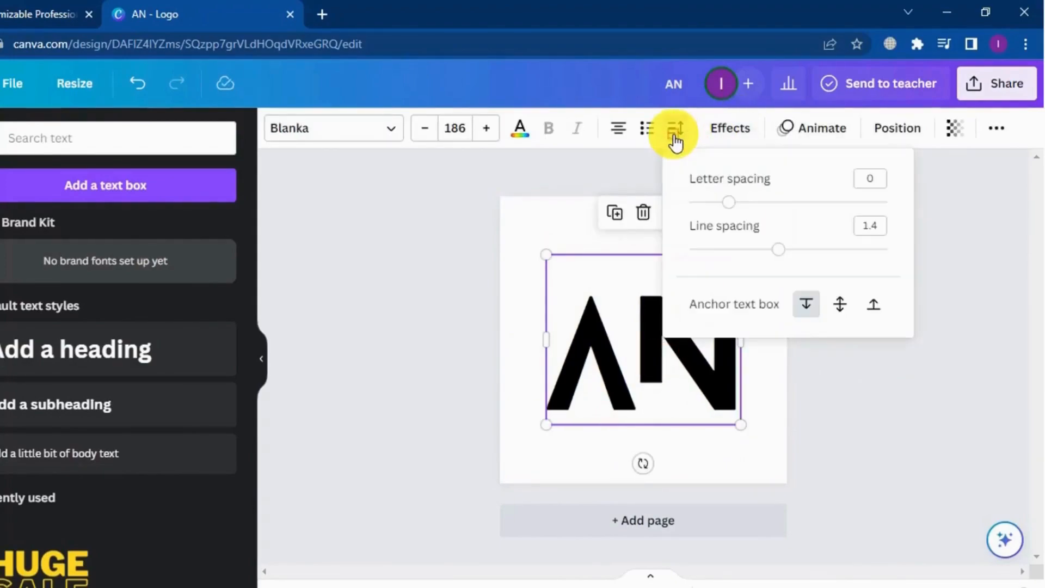
{"action": "left_click_drag", "start_coordinate": [735, 210], "coordinate": [720, 210]}
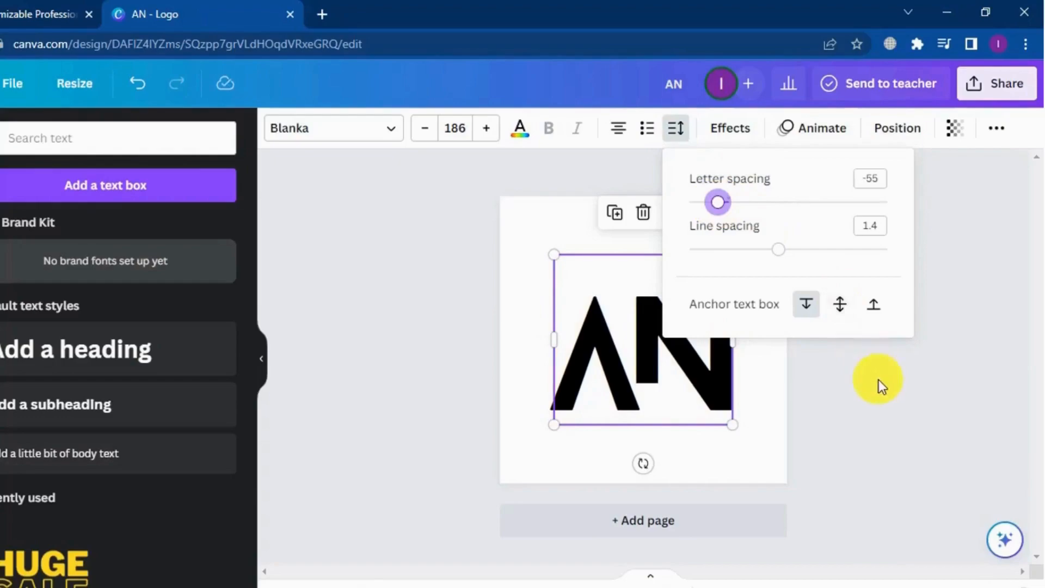
{"action": "left_click", "coordinate": [876, 380]}
{"action": "left_click_drag", "start_coordinate": [674, 360], "coordinate": [673, 354]}
{"action": "left_click", "coordinate": [836, 387]}
Recolour the AN text with the teal-blue default colour and keep it horizontally centred on the page.
{"action": "left_click", "coordinate": [703, 374]}
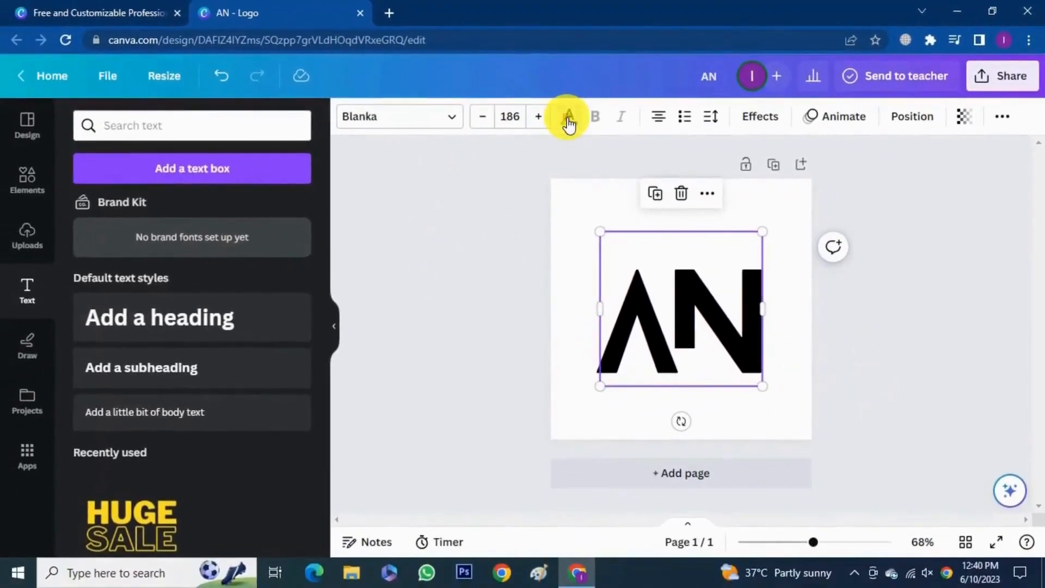
{"action": "left_click", "coordinate": [520, 128]}
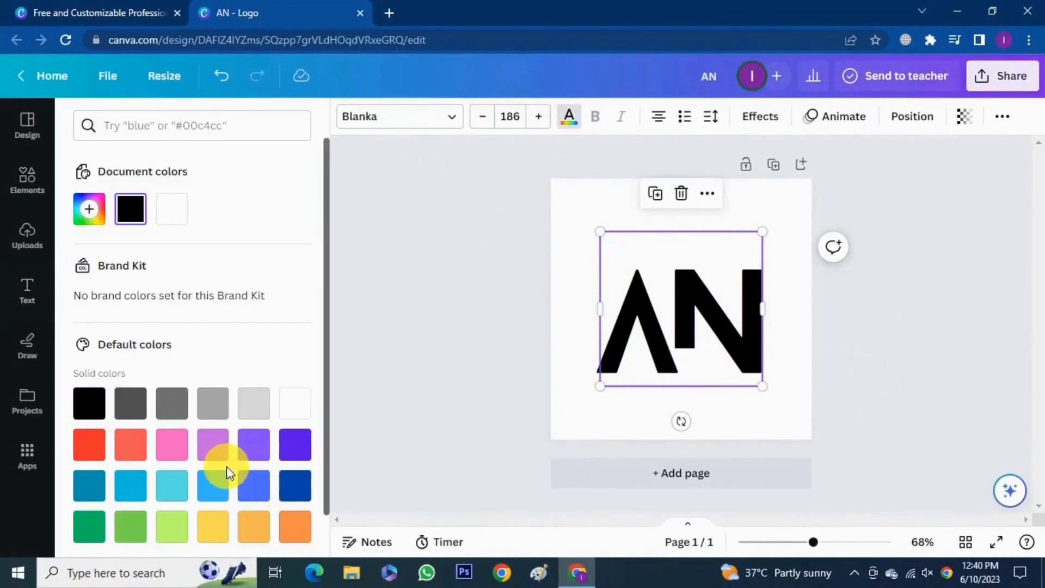
{"action": "scroll", "coordinate": [218, 467], "scroll_direction": "down", "scroll_amount": 1}
{"action": "left_click", "coordinate": [89, 442]}
{"action": "left_click", "coordinate": [695, 319]}
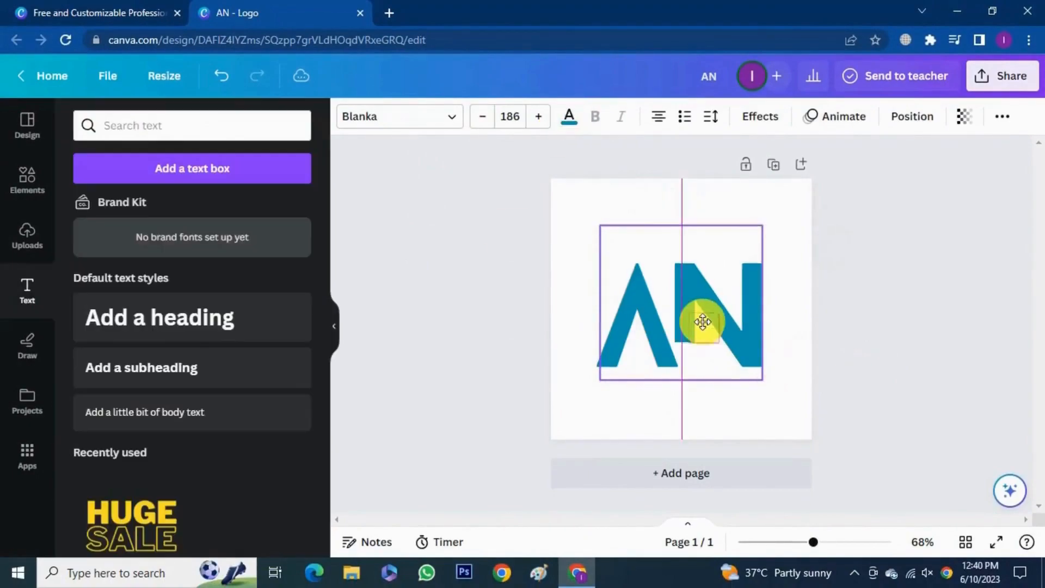
{"action": "left_click", "coordinate": [869, 374]}
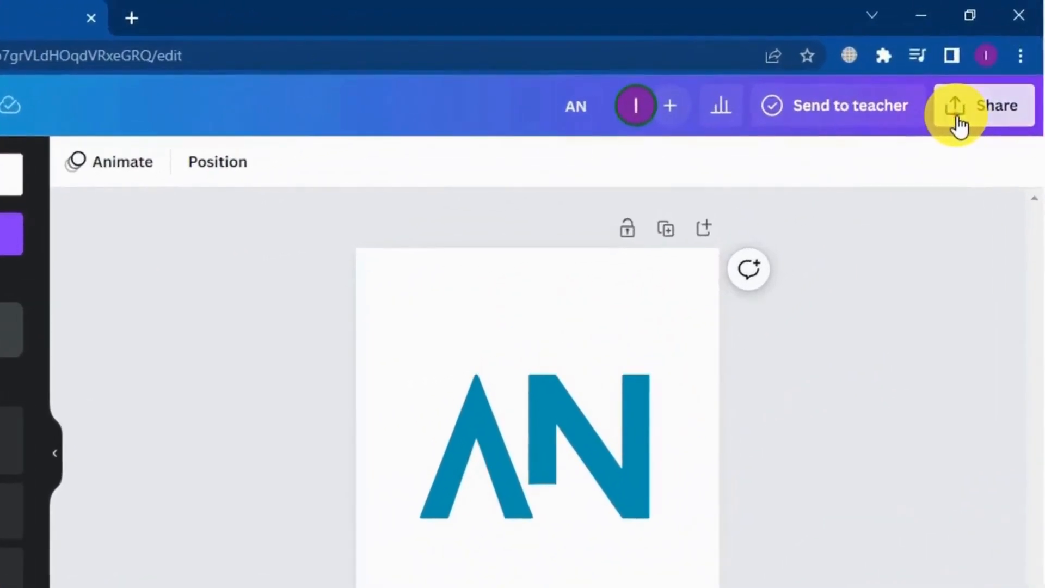
Download the AN logo as a PNG with the export size increased above 1×.
{"action": "left_click", "coordinate": [959, 127]}
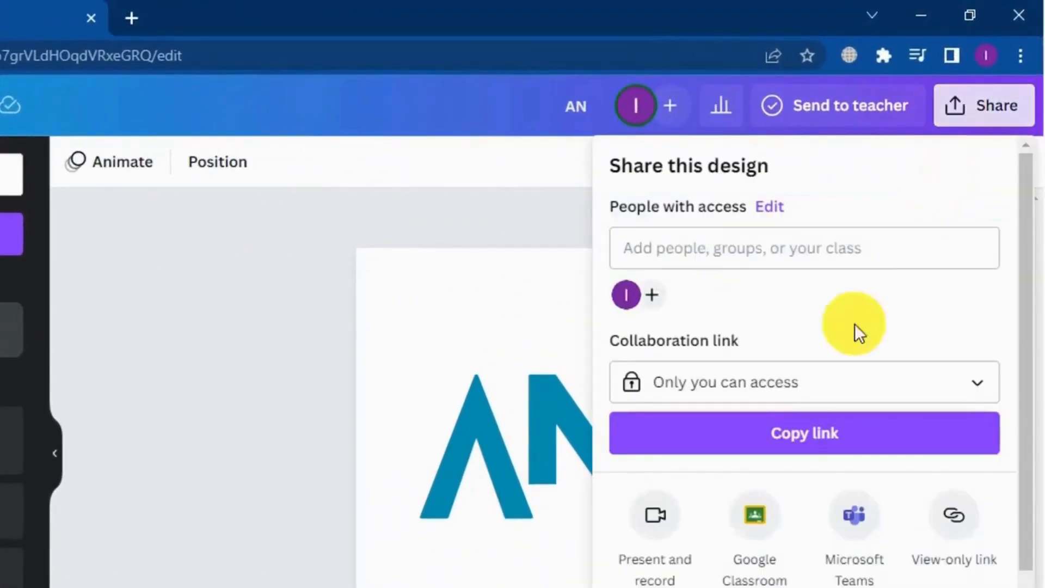
{"action": "scroll", "coordinate": [675, 585], "scroll_direction": "down", "scroll_amount": 2}
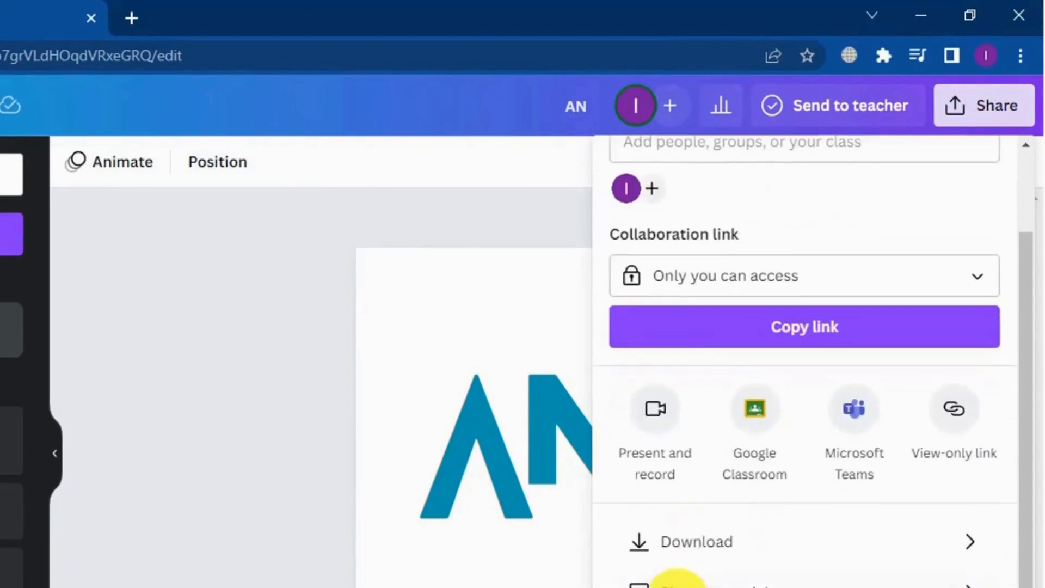
{"action": "left_click", "coordinate": [720, 541]}
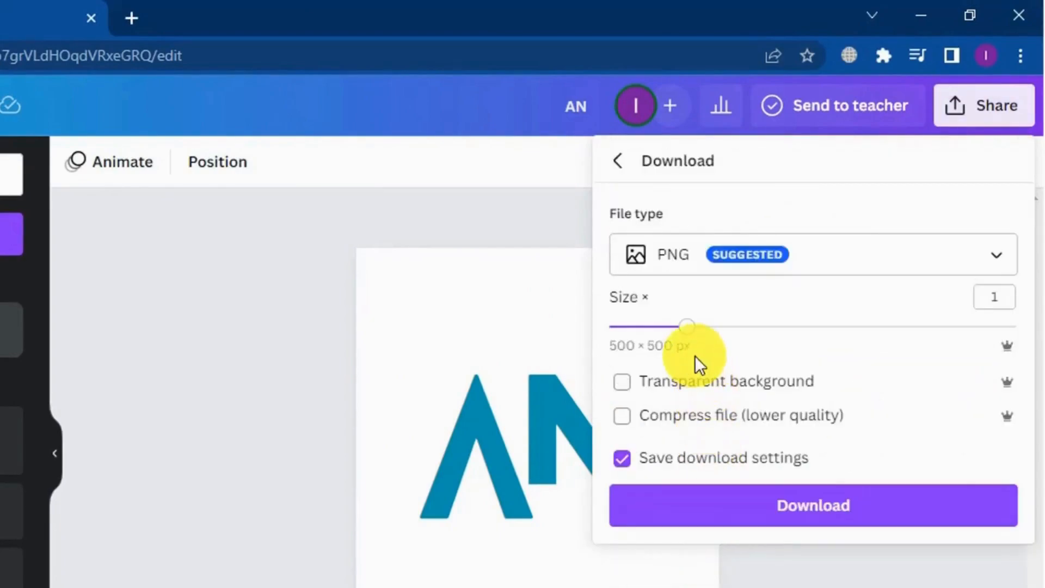
{"action": "left_click_drag", "start_coordinate": [686, 335], "coordinate": [841, 359]}
{"action": "left_click", "coordinate": [863, 517]}
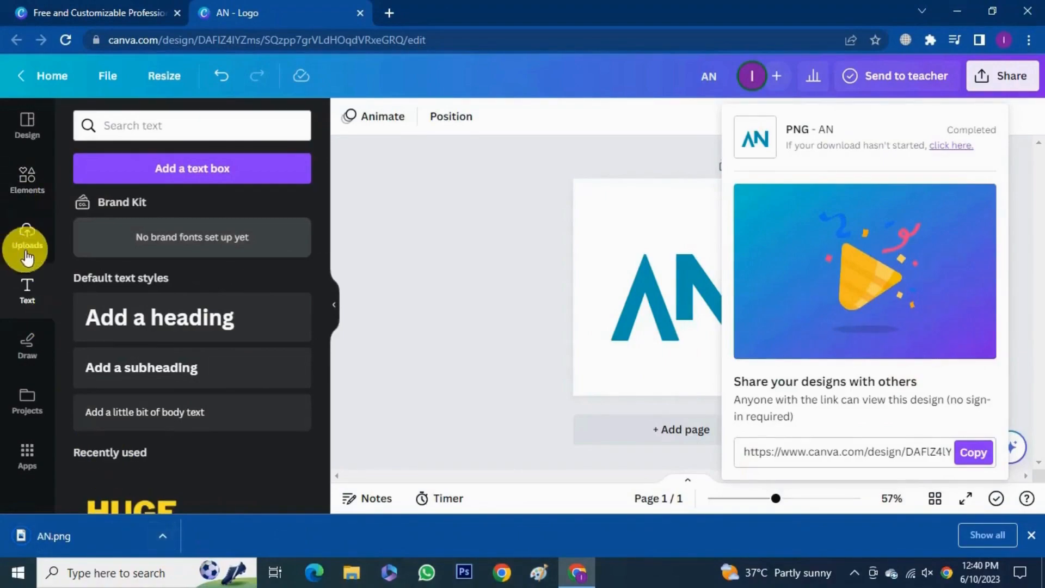
Upload the AN image file from the Downloads folder to the design's uploads.
{"action": "left_click", "coordinate": [24, 234]}
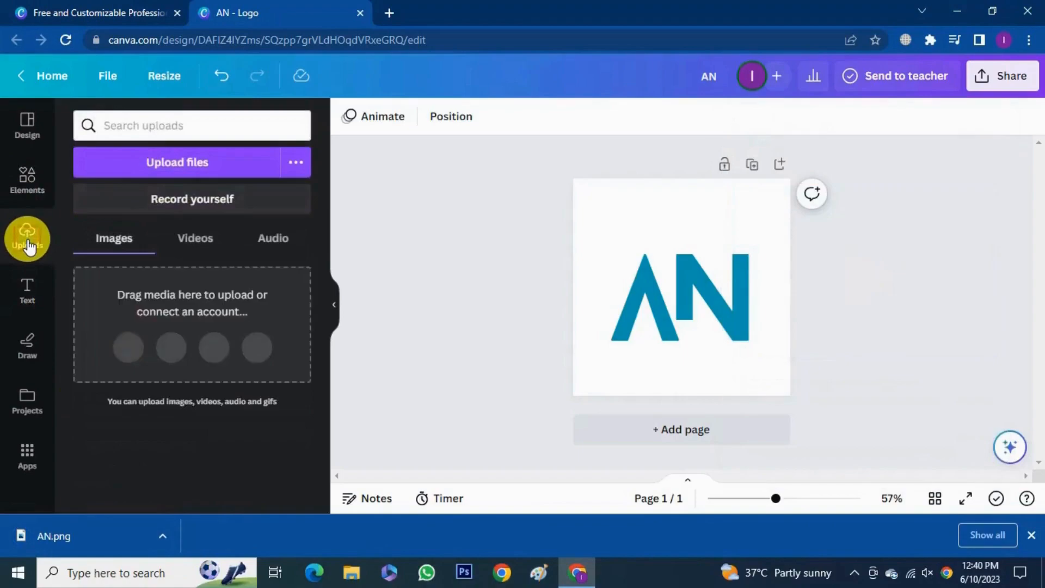
{"action": "left_click", "coordinate": [160, 175]}
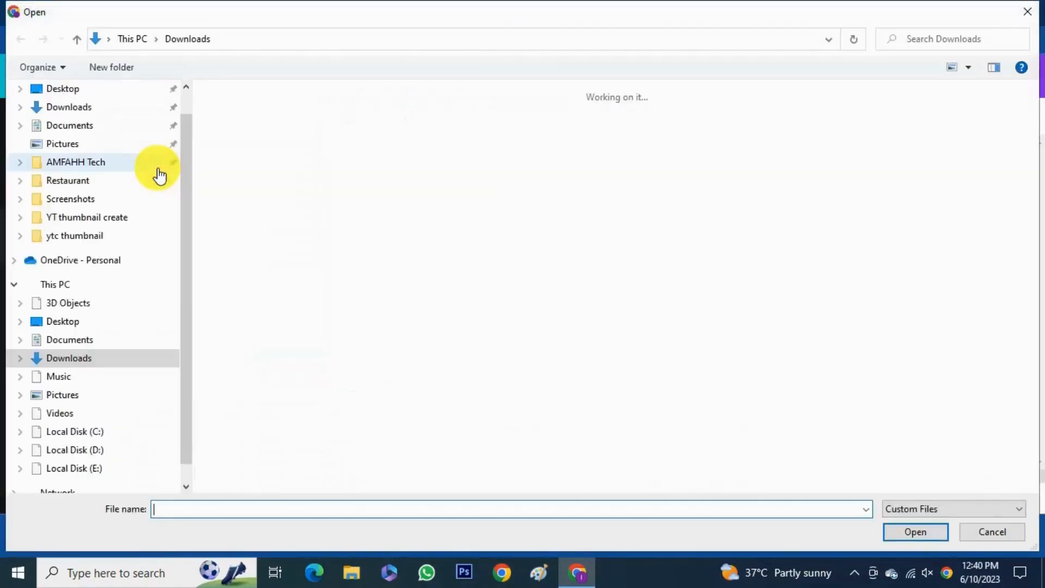
{"action": "left_click", "coordinate": [248, 149]}
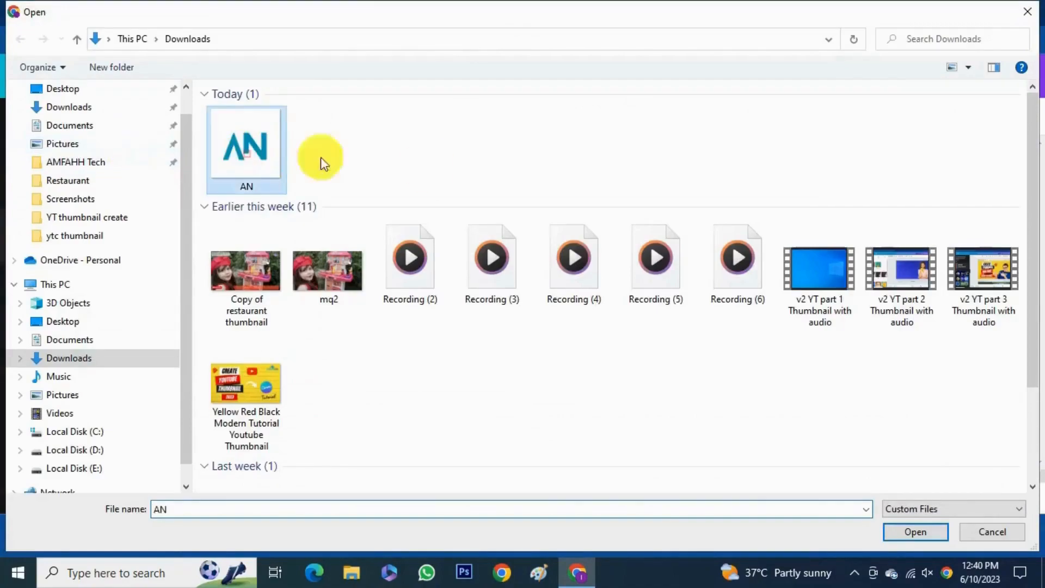
{"action": "left_click", "coordinate": [916, 527]}
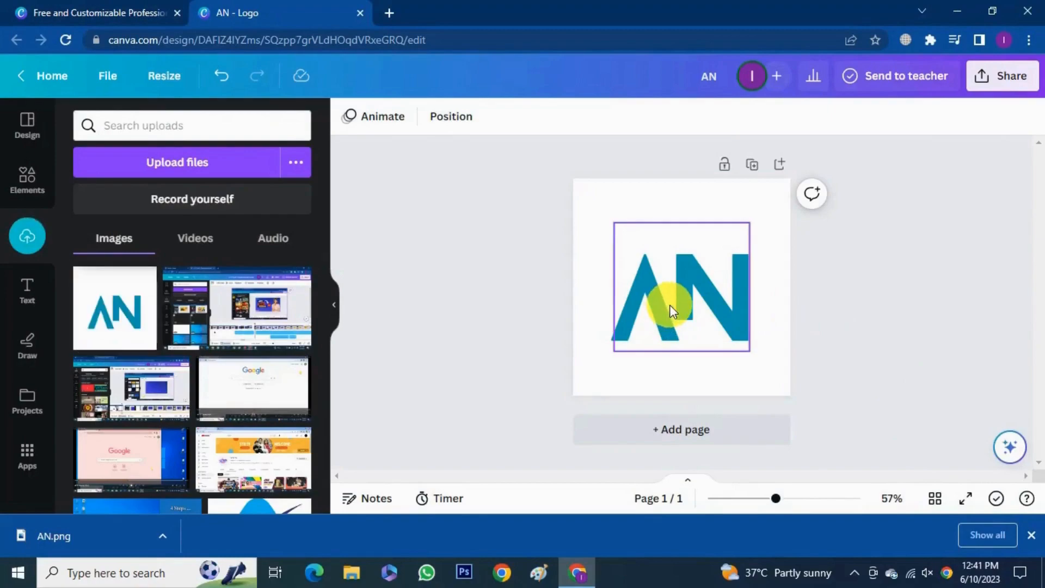
Recolour the AN text on the page with the orange default solid colour and deselect it.
{"action": "left_click", "coordinate": [641, 299]}
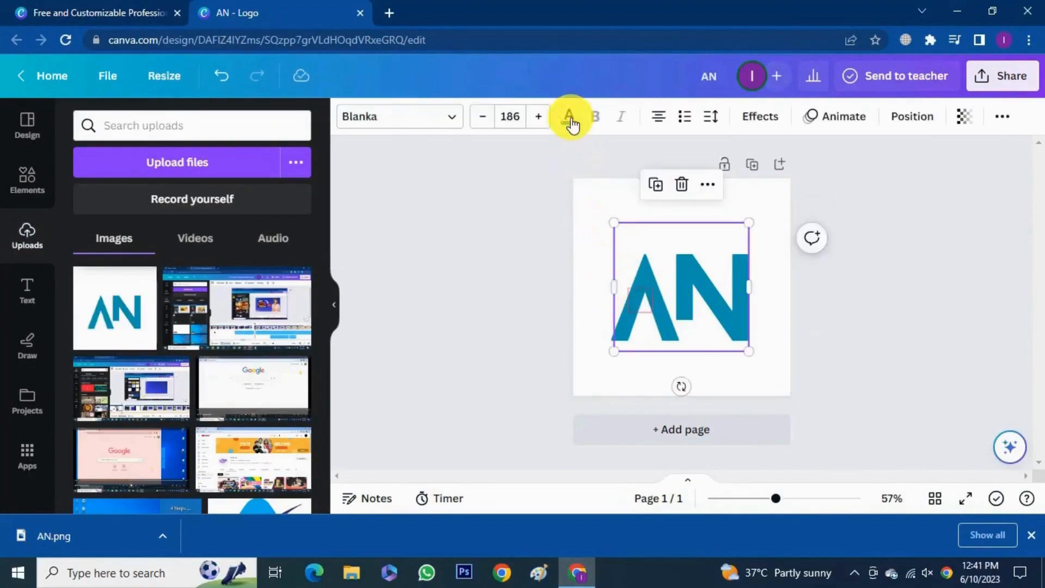
{"action": "left_click", "coordinate": [568, 117]}
{"action": "scroll", "coordinate": [193, 315], "scroll_direction": "down", "scroll_amount": 2}
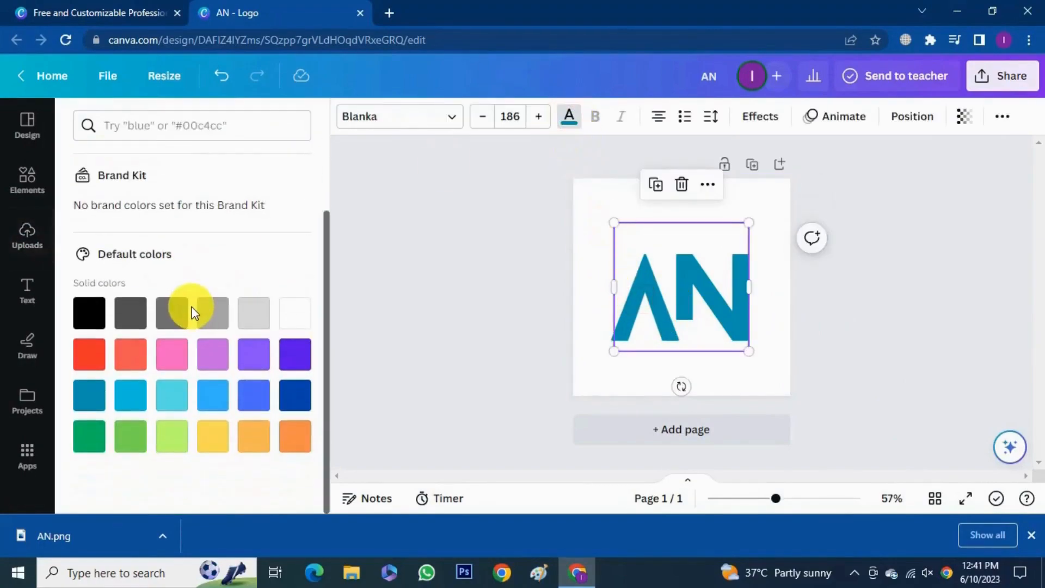
{"action": "left_click", "coordinate": [295, 445]}
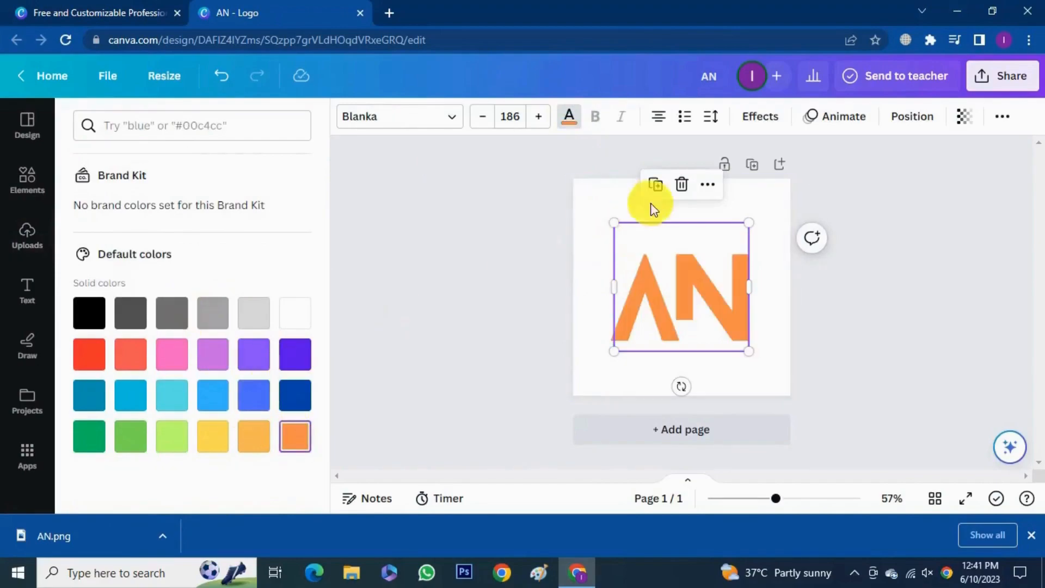
{"action": "left_click", "coordinate": [971, 301]}
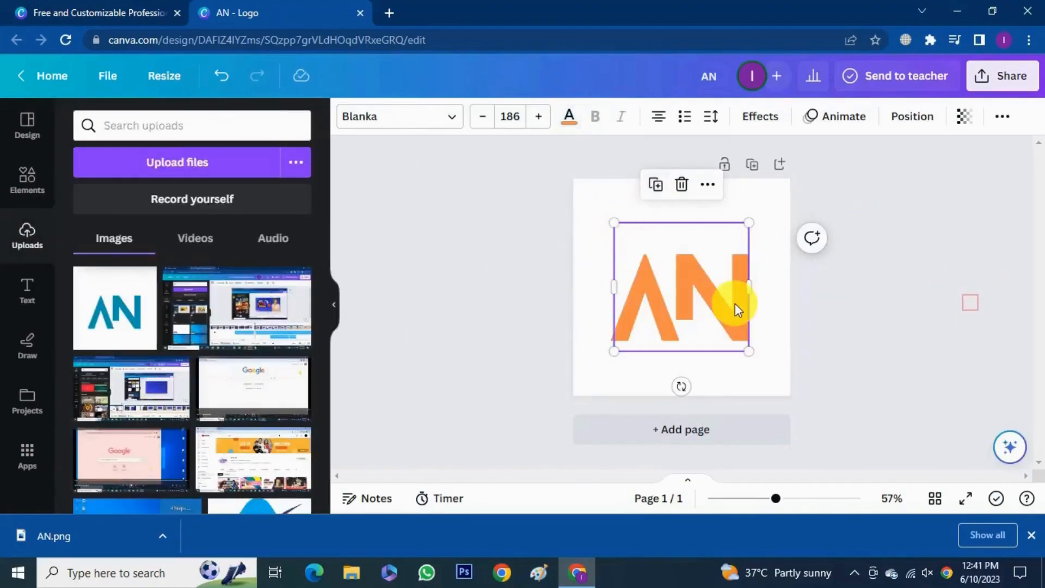
{"action": "left_click", "coordinate": [918, 311]}
{"action": "left_click", "coordinate": [703, 296]}
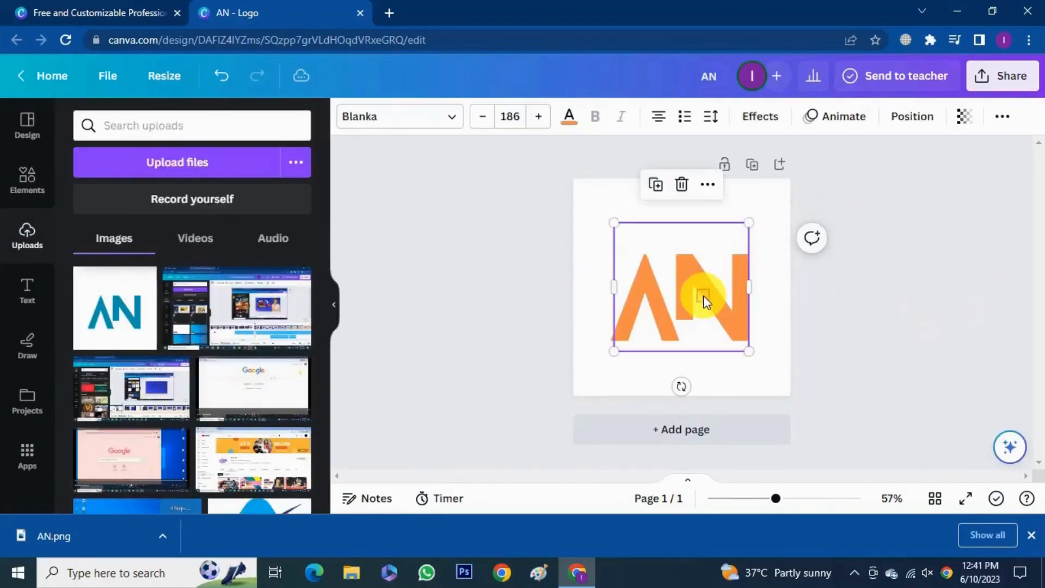
{"action": "left_click", "coordinate": [356, 228]}
{"action": "left_click", "coordinate": [418, 256]}
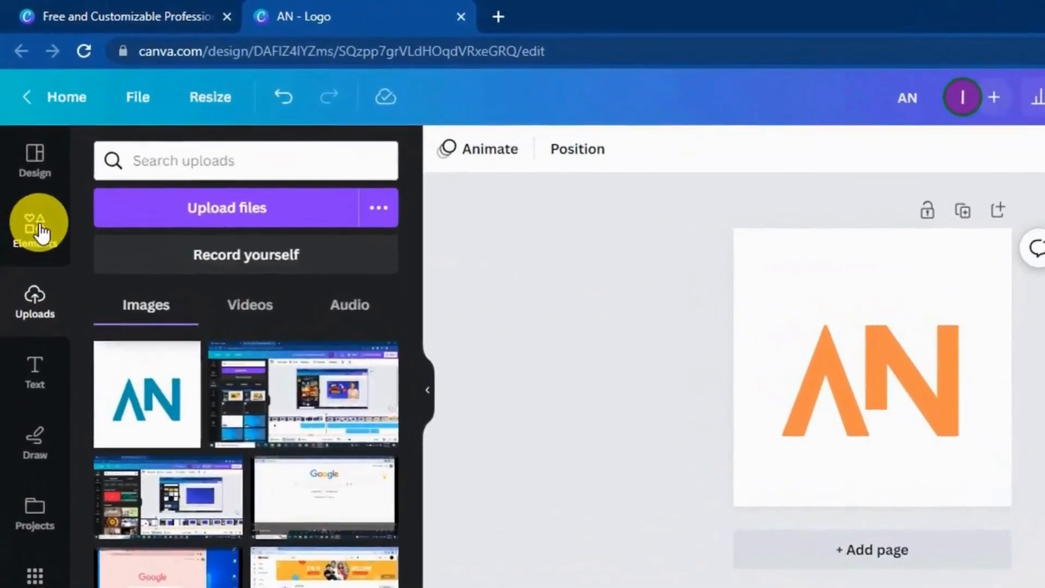
Search the elements library for "curve line" and show all matching graphics.
{"action": "left_click", "coordinate": [27, 180]}
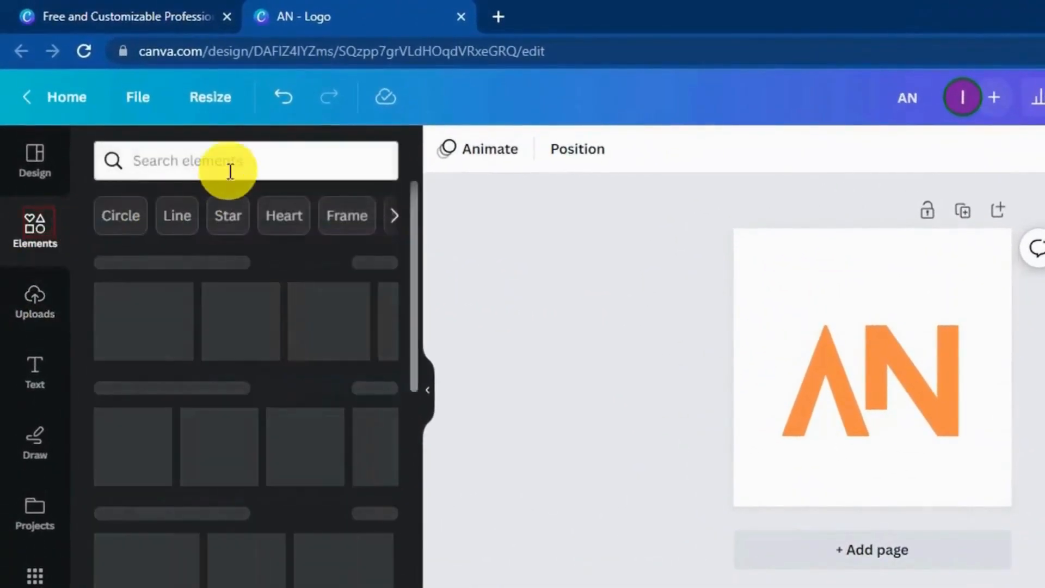
{"action": "left_click", "coordinate": [238, 164]}
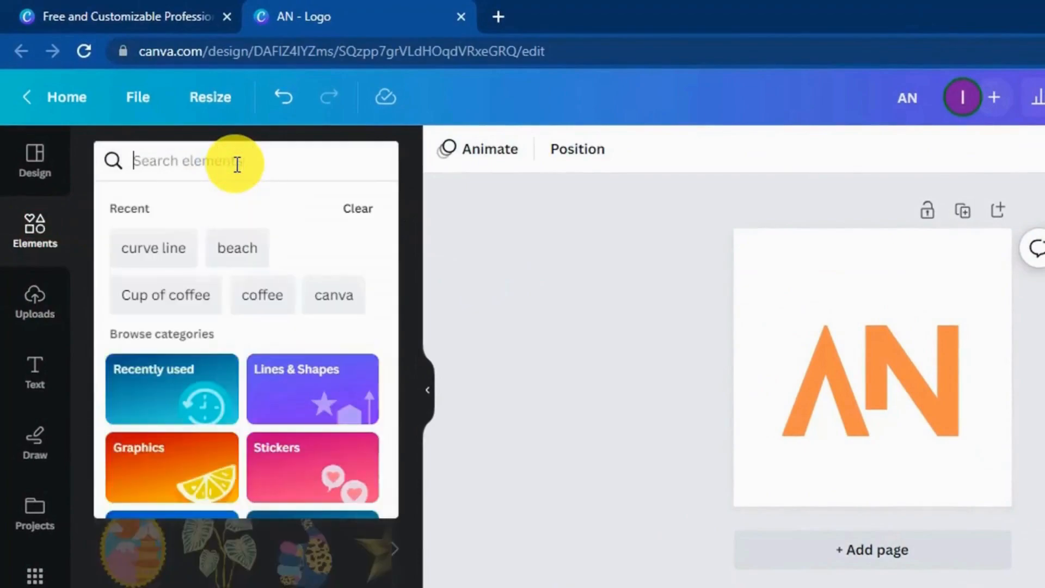
{"action": "type", "text": "curv"}
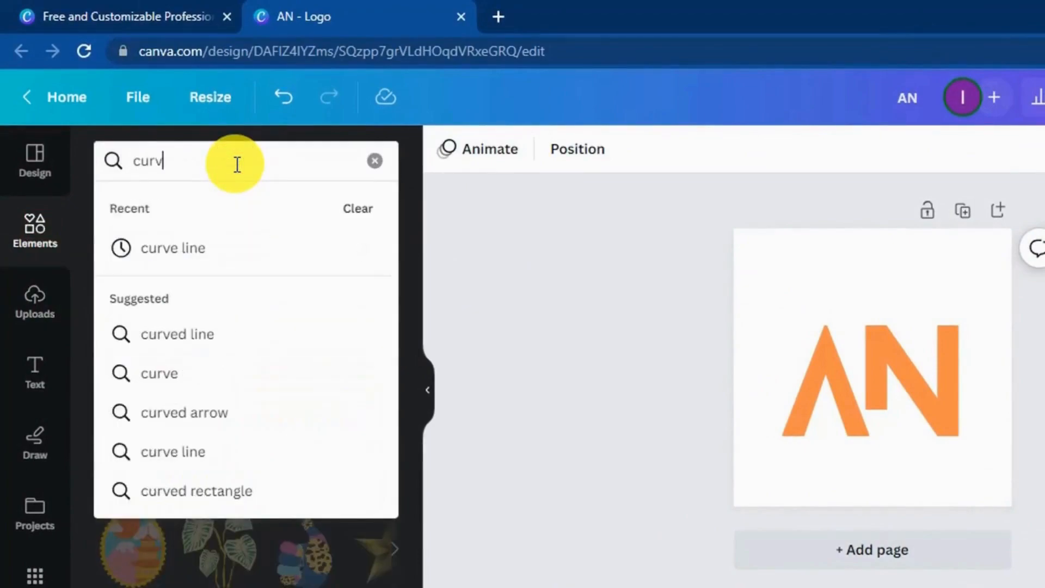
{"action": "type", "text": "e line"}
{"action": "key", "text": "Return"}
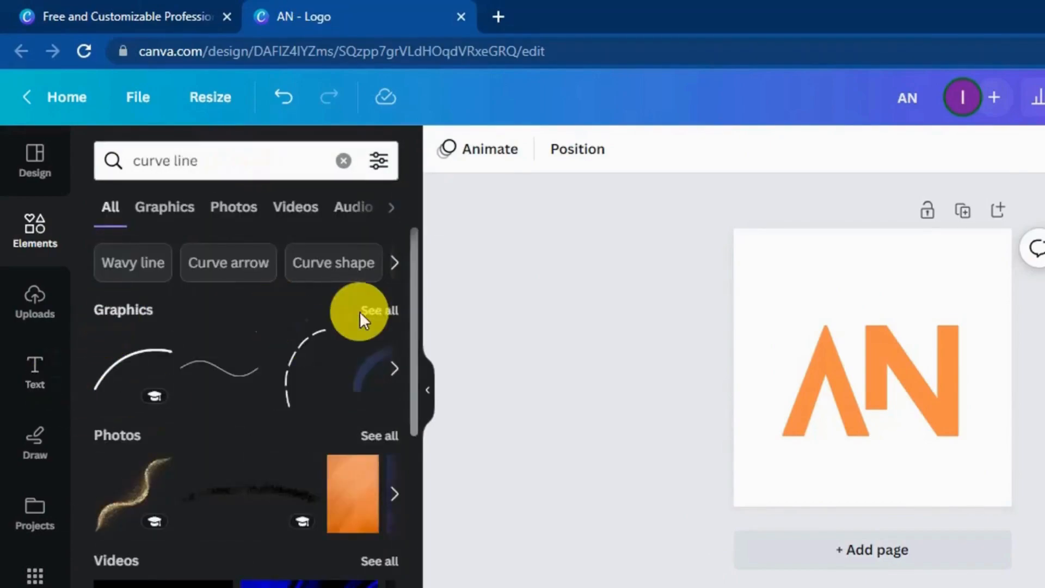
{"action": "left_click", "coordinate": [379, 313]}
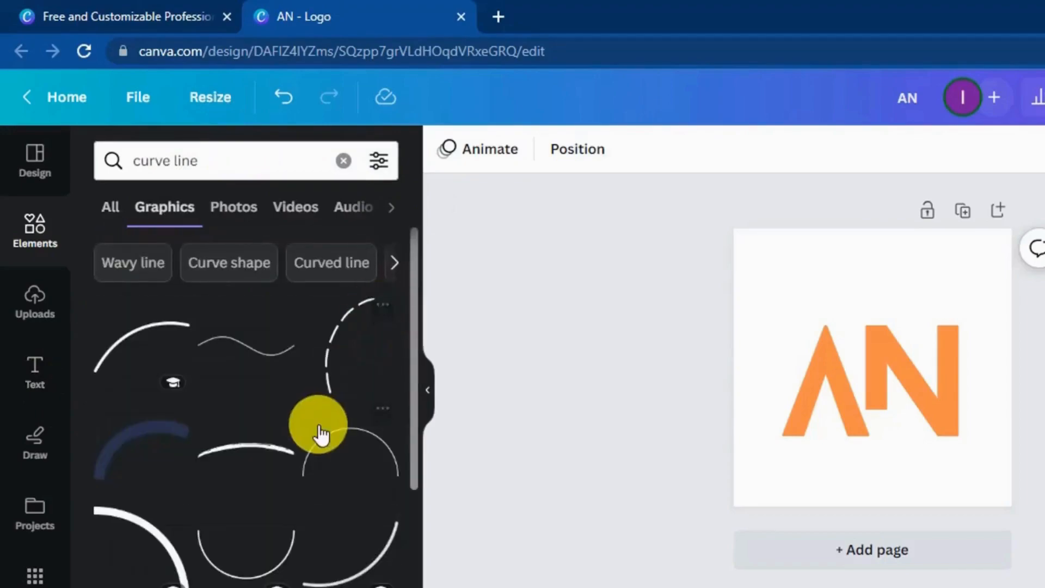
Add the tapered orange curve graphic over the AN text and enlarge it to span about the width of the lettering.
{"action": "scroll", "coordinate": [318, 430], "scroll_direction": "down", "scroll_amount": 2}
{"action": "scroll", "coordinate": [321, 434], "scroll_direction": "down", "scroll_amount": 5}
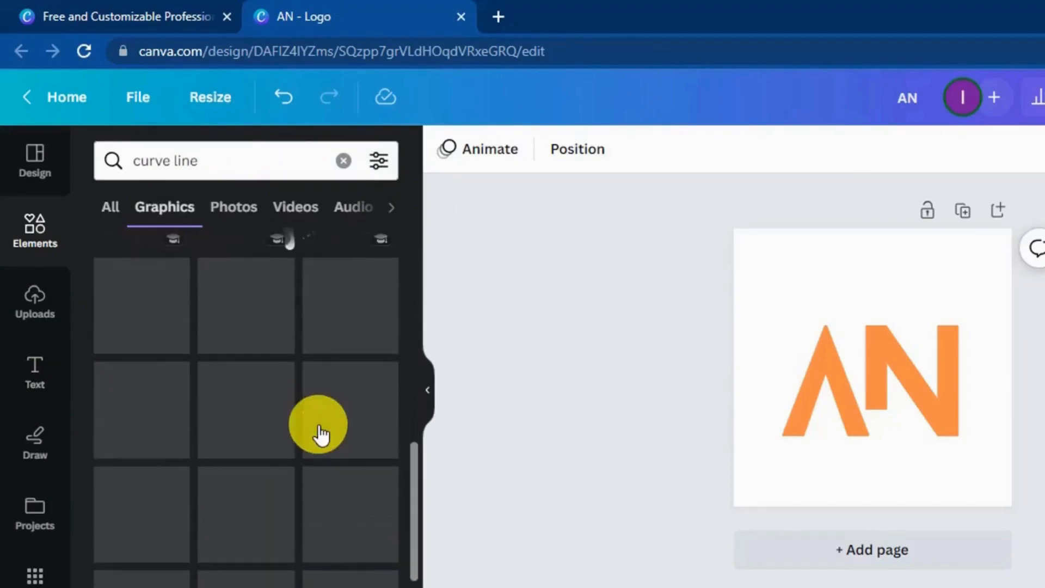
{"action": "scroll", "coordinate": [316, 427], "scroll_direction": "down", "scroll_amount": 3}
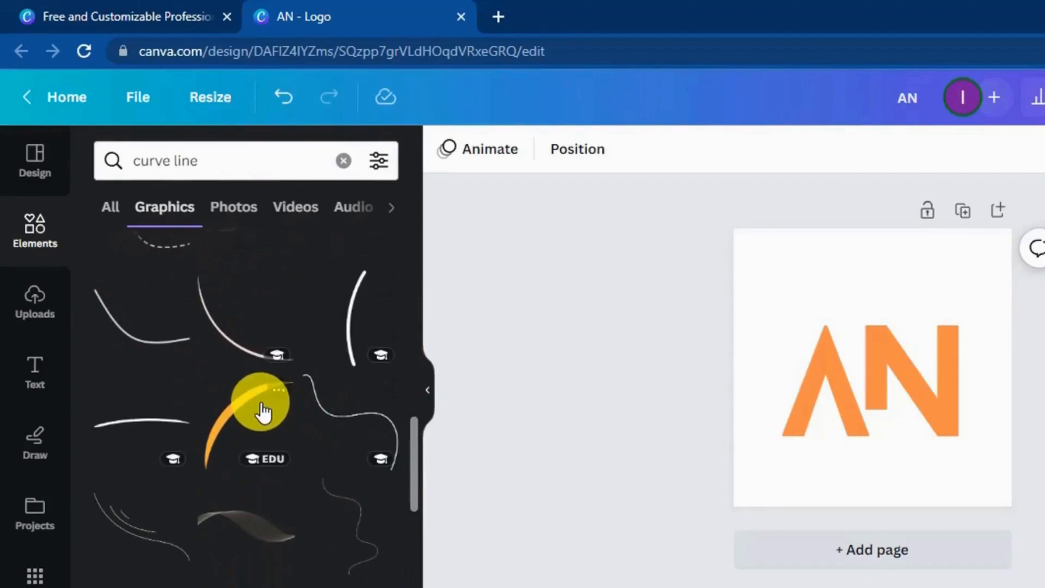
{"action": "left_click_drag", "start_coordinate": [261, 412], "coordinate": [840, 380]}
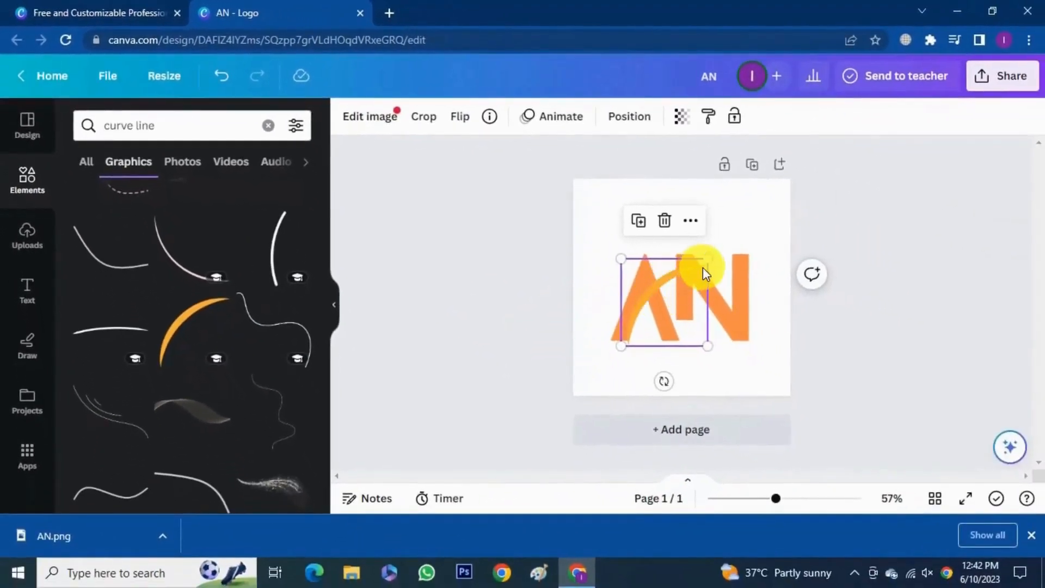
{"action": "left_click_drag", "start_coordinate": [705, 259], "coordinate": [795, 225]}
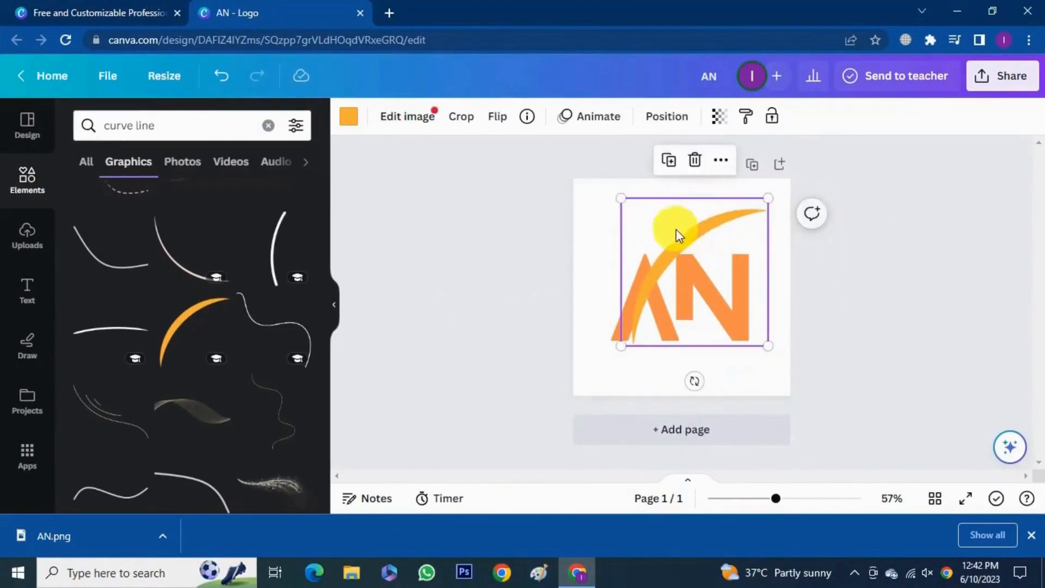
Rotate the orange curve into an upward arch and position it centrally across the AN letters.
{"action": "left_click_drag", "start_coordinate": [694, 381], "coordinate": [619, 343]}
{"action": "left_click_drag", "start_coordinate": [805, 277], "coordinate": [742, 269]}
{"action": "left_click_drag", "start_coordinate": [677, 256], "coordinate": [778, 320]}
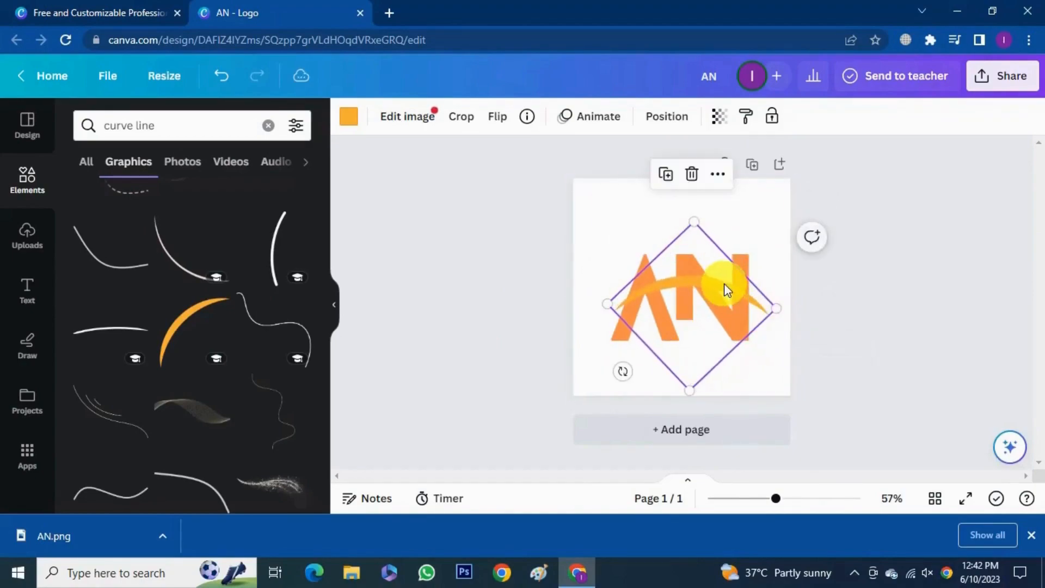
{"action": "left_click_drag", "start_coordinate": [725, 288], "coordinate": [715, 285]}
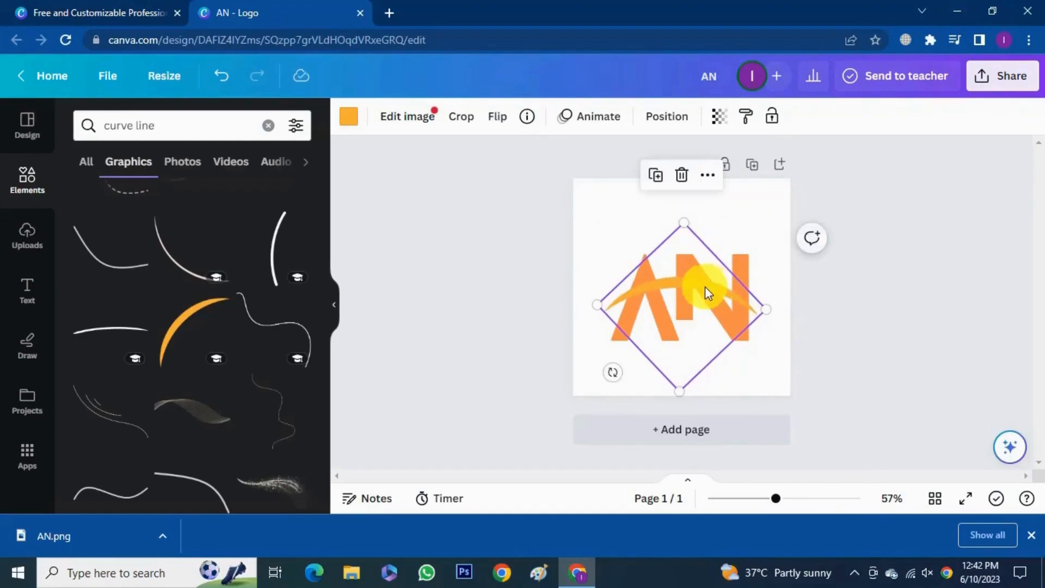
Duplicate the orange arch and move the copy down to the lower edge of the AN letters.
{"action": "right_click", "coordinate": [706, 294]}
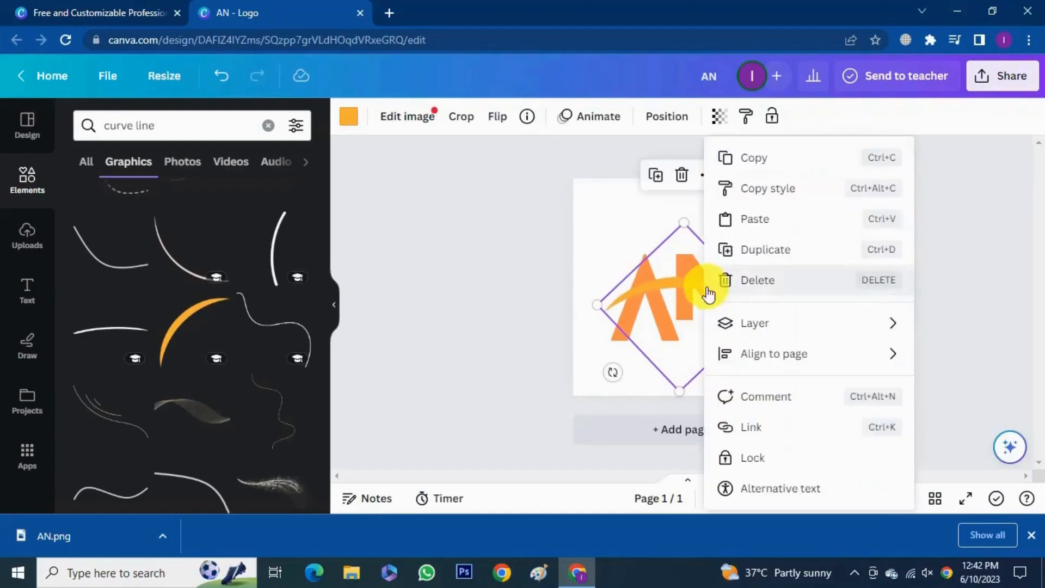
{"action": "left_click", "coordinate": [757, 248]}
{"action": "left_click", "coordinate": [725, 297]}
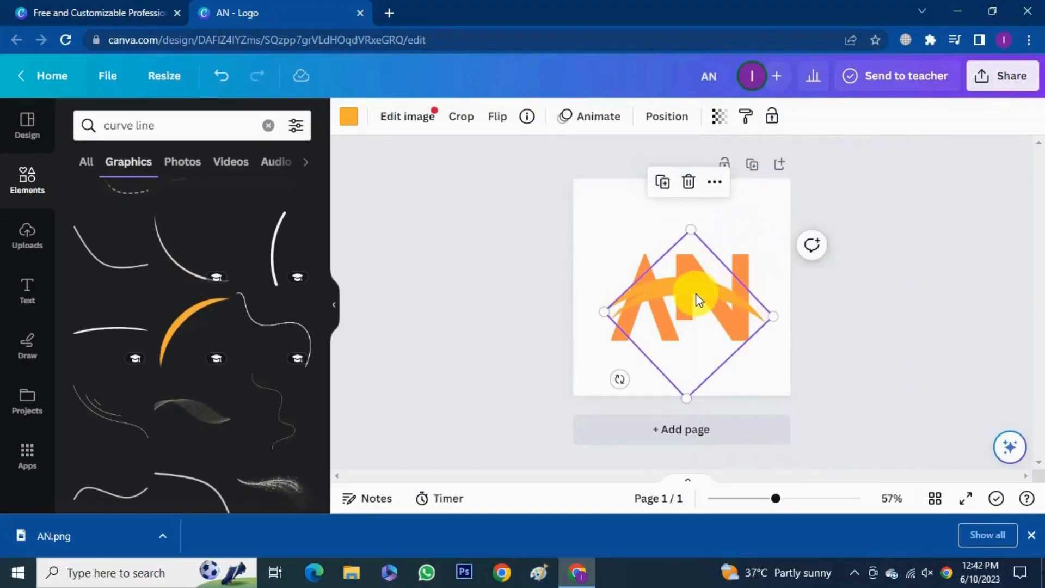
{"action": "left_click_drag", "start_coordinate": [690, 296], "coordinate": [687, 302]}
{"action": "left_click", "coordinate": [858, 303]}
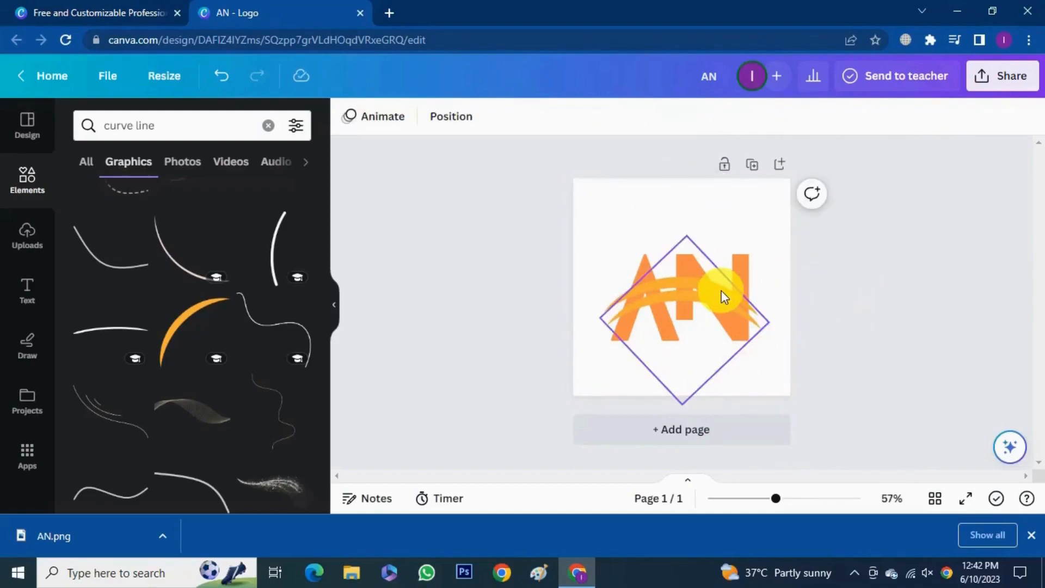
{"action": "left_click", "coordinate": [727, 294]}
{"action": "left_click", "coordinate": [760, 310]}
{"action": "left_click_drag", "start_coordinate": [690, 302], "coordinate": [690, 334]}
{"action": "left_click", "coordinate": [893, 319]}
Recolour the upper arch across the AN letters with the white default solid colour.
{"action": "left_click", "coordinate": [638, 292]}
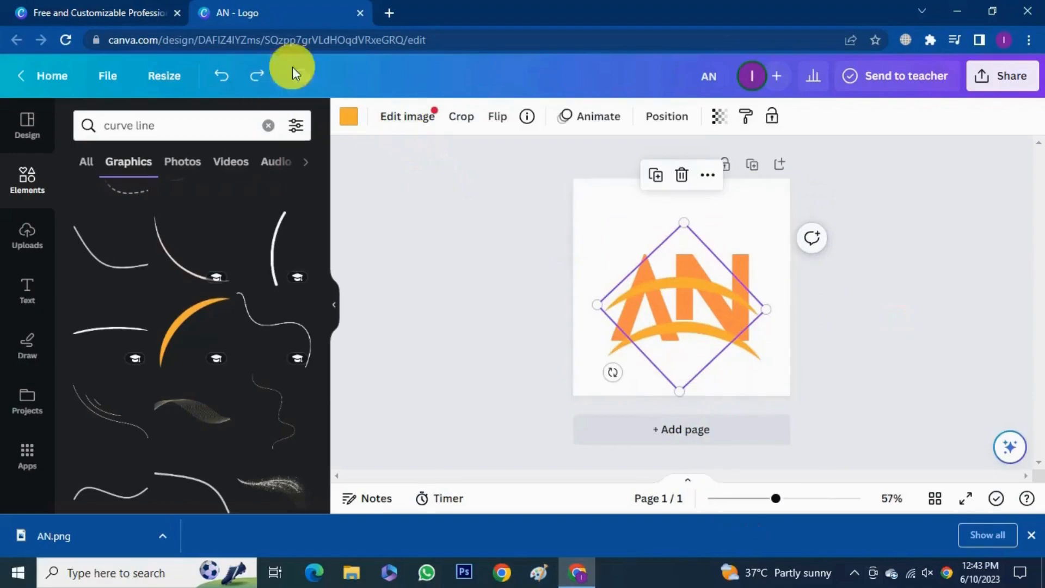
{"action": "left_click", "coordinate": [349, 116]}
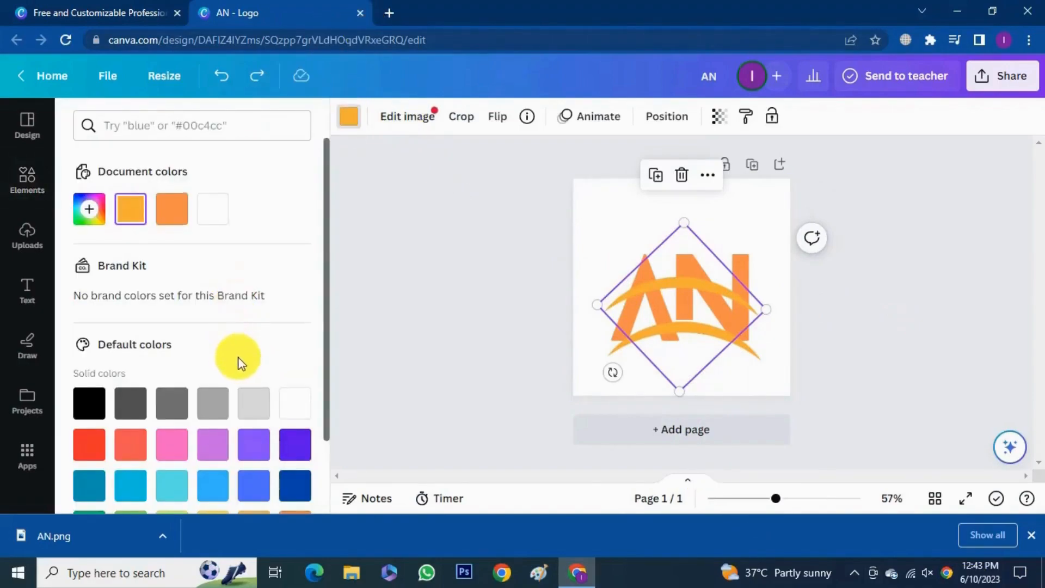
{"action": "scroll", "coordinate": [283, 348], "scroll_direction": "down", "scroll_amount": 2}
{"action": "left_click", "coordinate": [293, 321]}
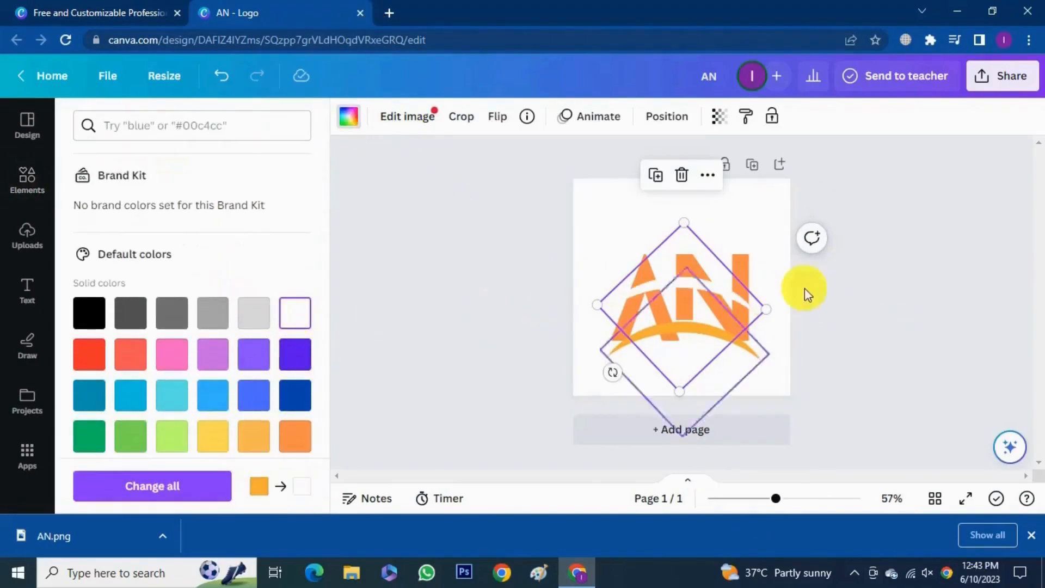
{"action": "left_click", "coordinate": [861, 295]}
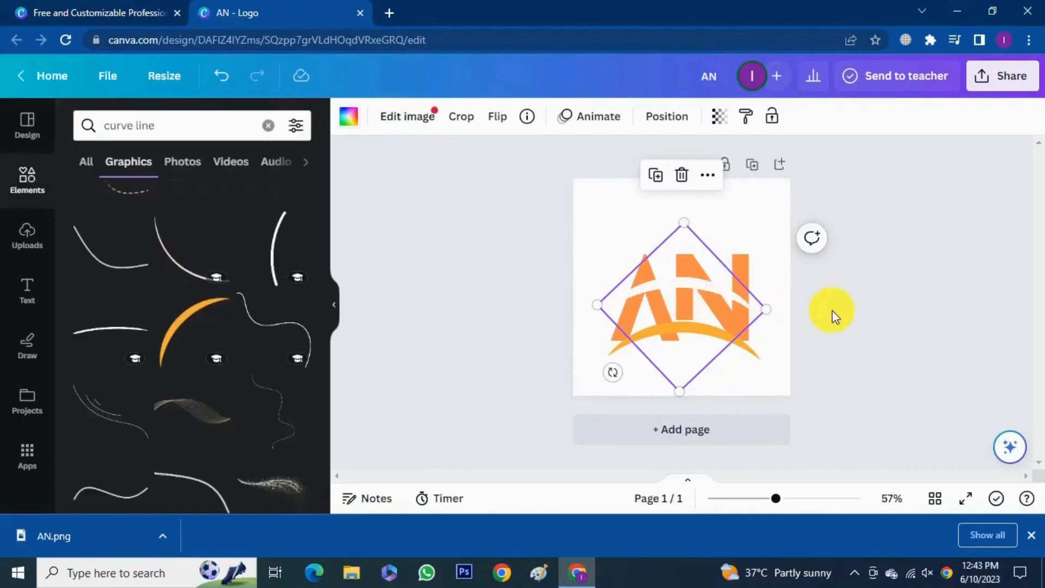
{"action": "left_click", "coordinate": [830, 308]}
Move the lower orange arch up so it sits just beneath the white arch across the AN letters.
{"action": "left_click", "coordinate": [682, 321]}
{"action": "left_click_drag", "start_coordinate": [683, 318], "coordinate": [680, 290]}
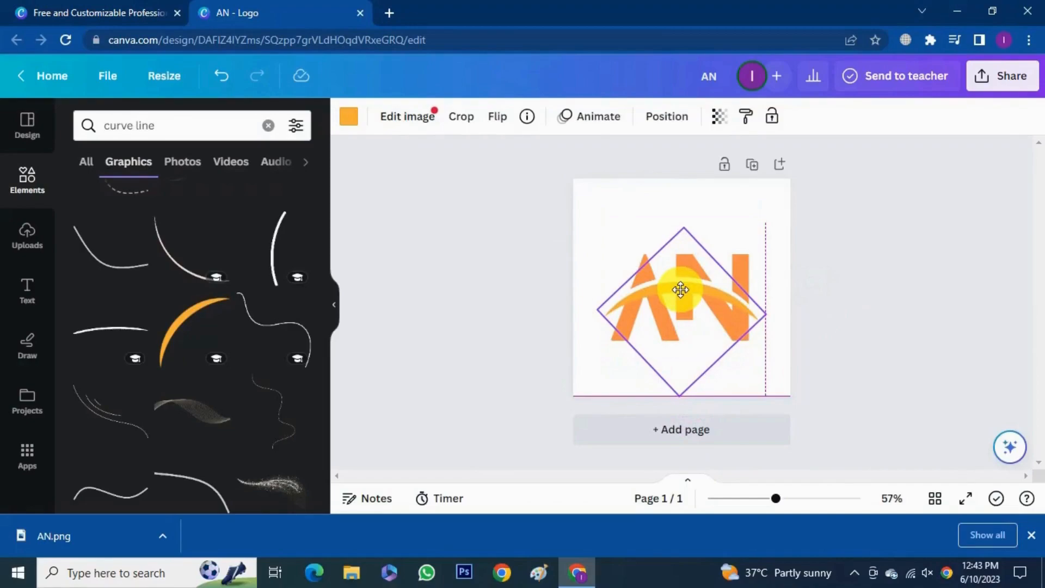
{"action": "left_click", "coordinate": [438, 359]}
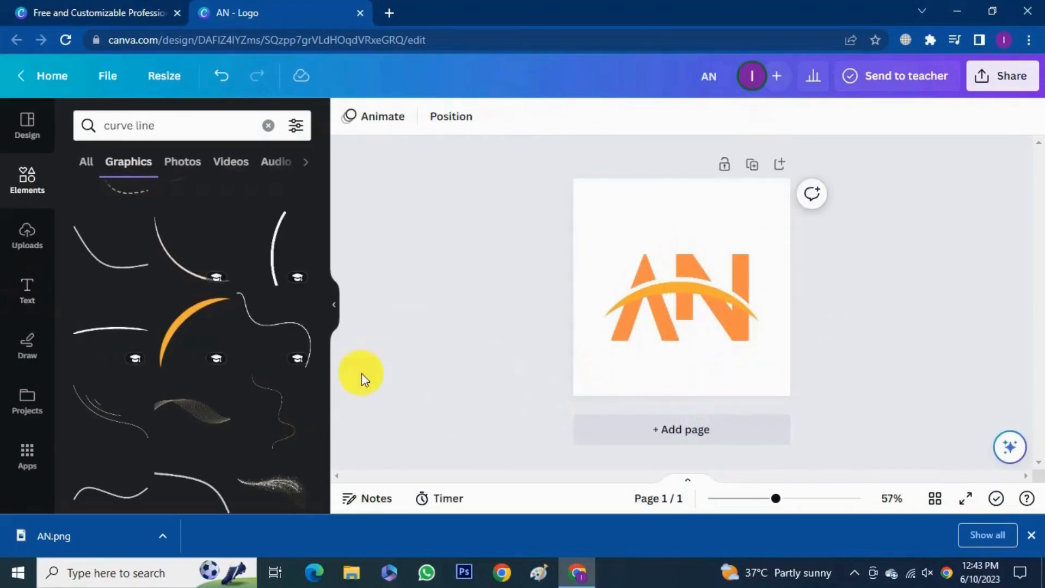
Place the uploaded teal AN image on the page and enlarge it to cover the whole page.
{"action": "left_click", "coordinate": [28, 236]}
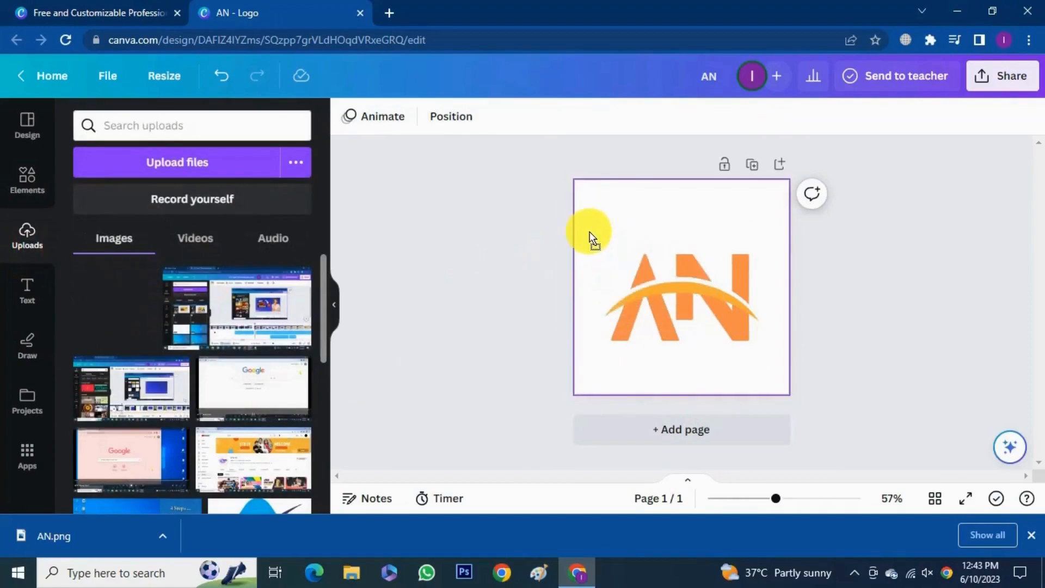
{"action": "left_click_drag", "start_coordinate": [591, 238], "coordinate": [652, 267]}
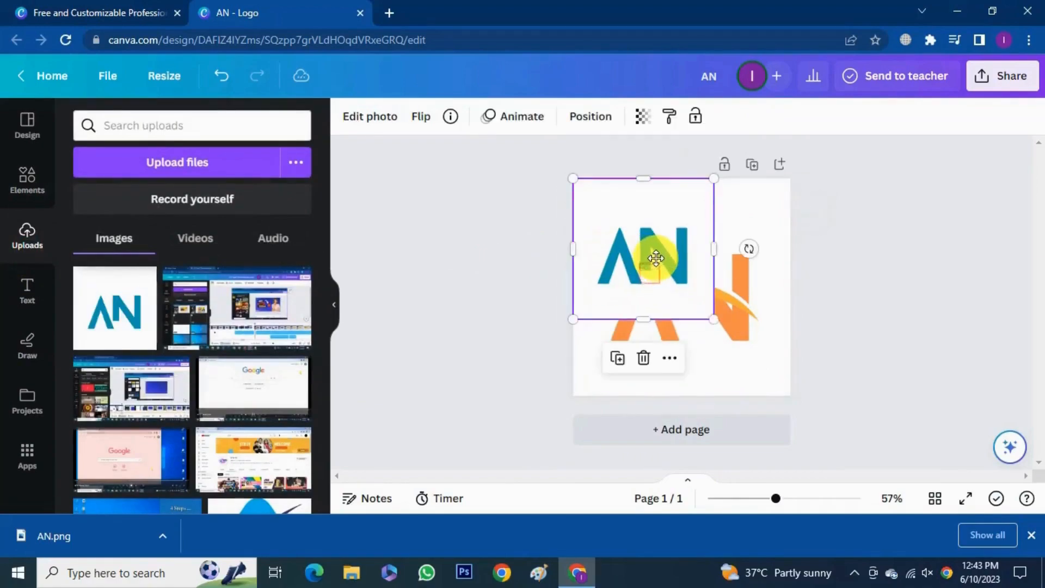
{"action": "left_click_drag", "start_coordinate": [715, 320], "coordinate": [786, 400]}
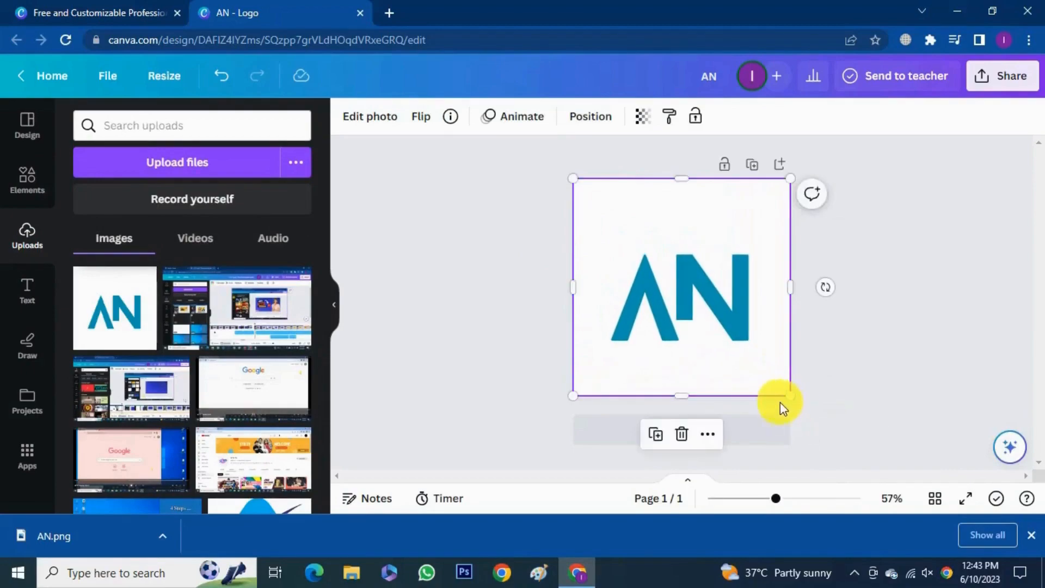
Crop the teal AN image down to the upper half of the letters and send it two layers backward, behind both arches.
{"action": "left_click_drag", "start_coordinate": [679, 396], "coordinate": [661, 301]}
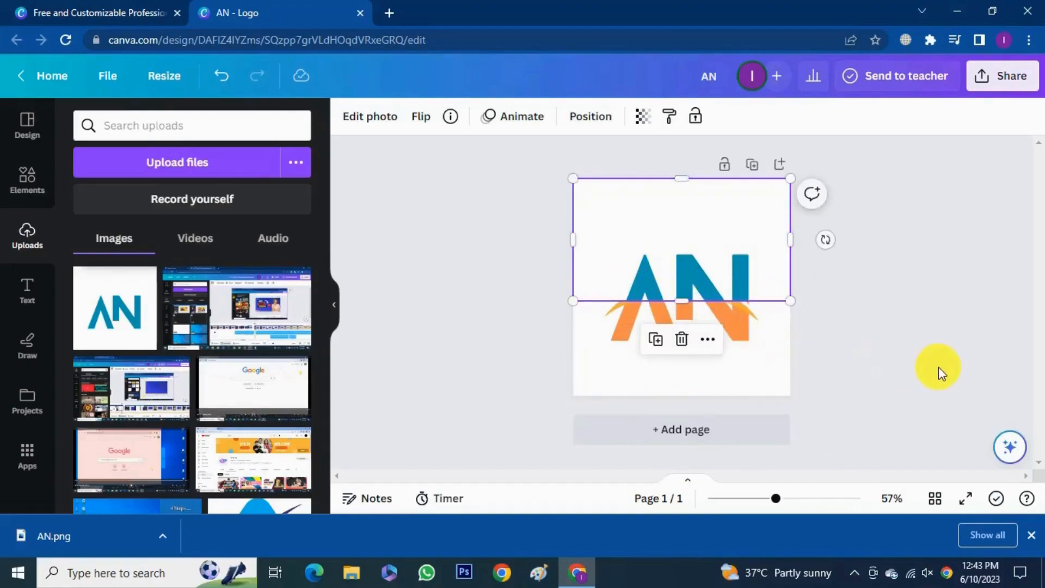
{"action": "right_click", "coordinate": [695, 242]}
{"action": "mouse_move", "coordinate": [756, 254]}
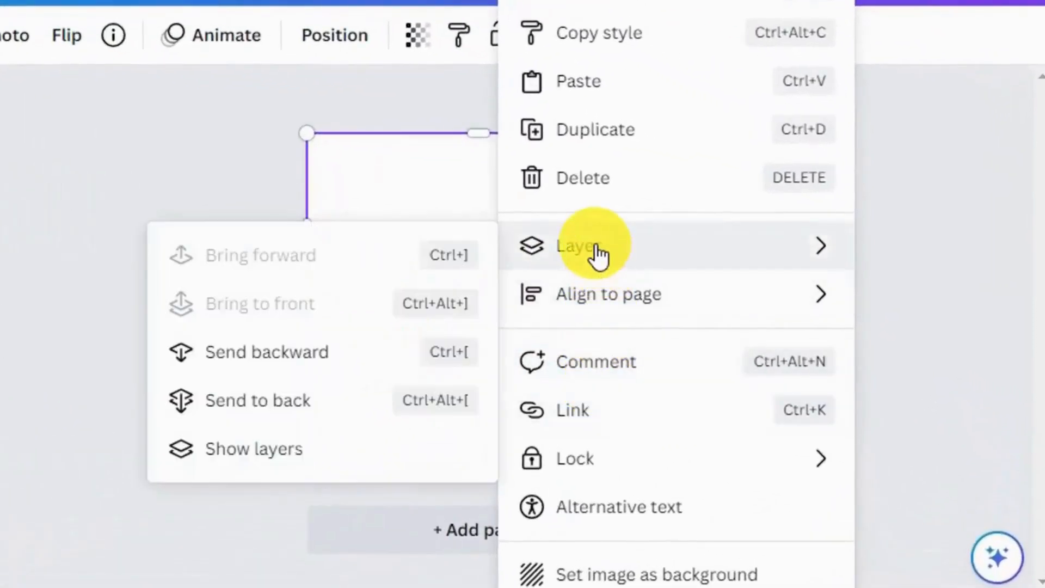
{"action": "left_click", "coordinate": [267, 355]}
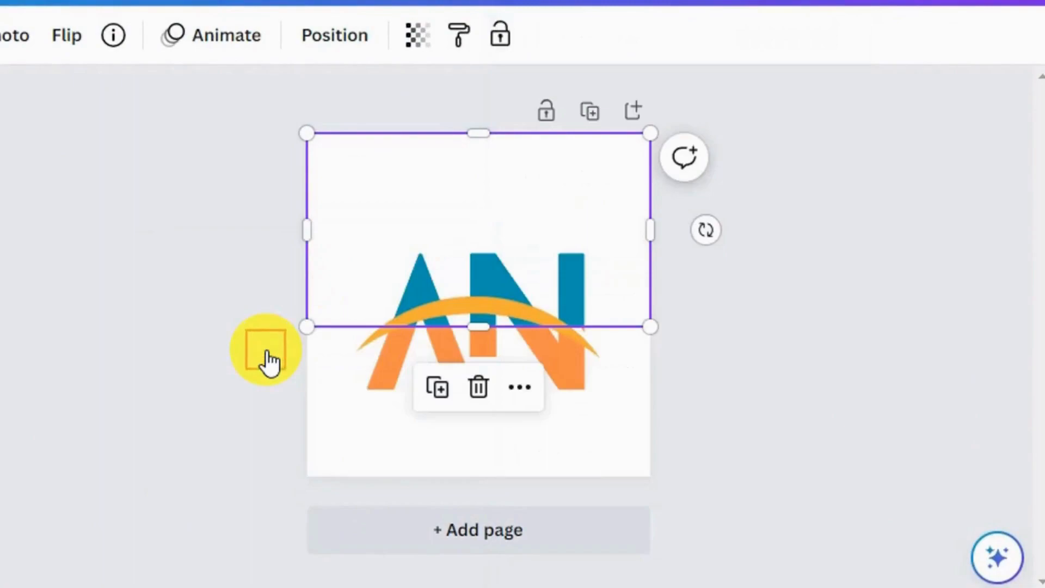
{"action": "right_click", "coordinate": [557, 231]}
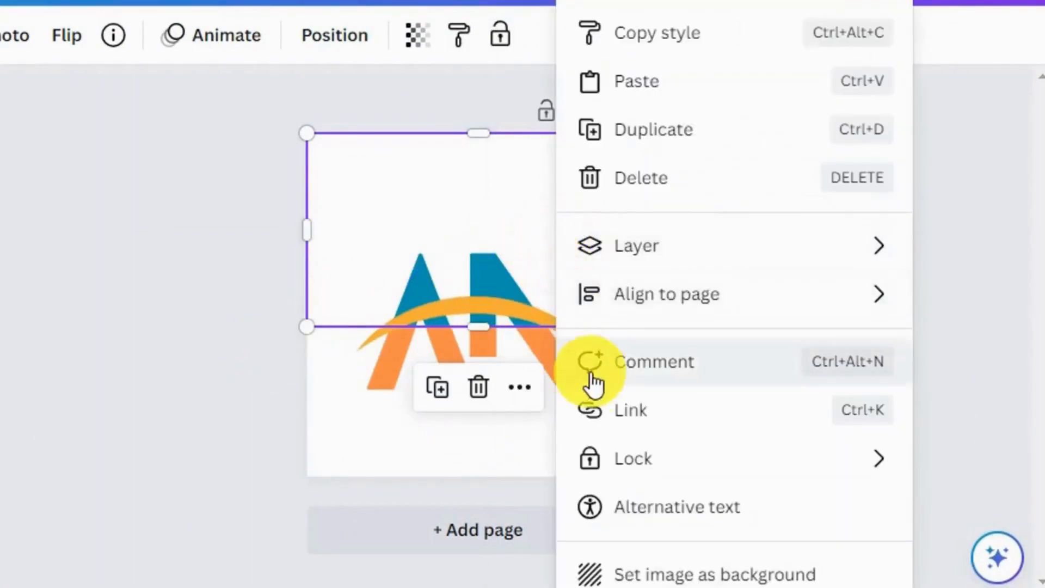
{"action": "mouse_move", "coordinate": [600, 246]}
{"action": "left_click", "coordinate": [310, 360]}
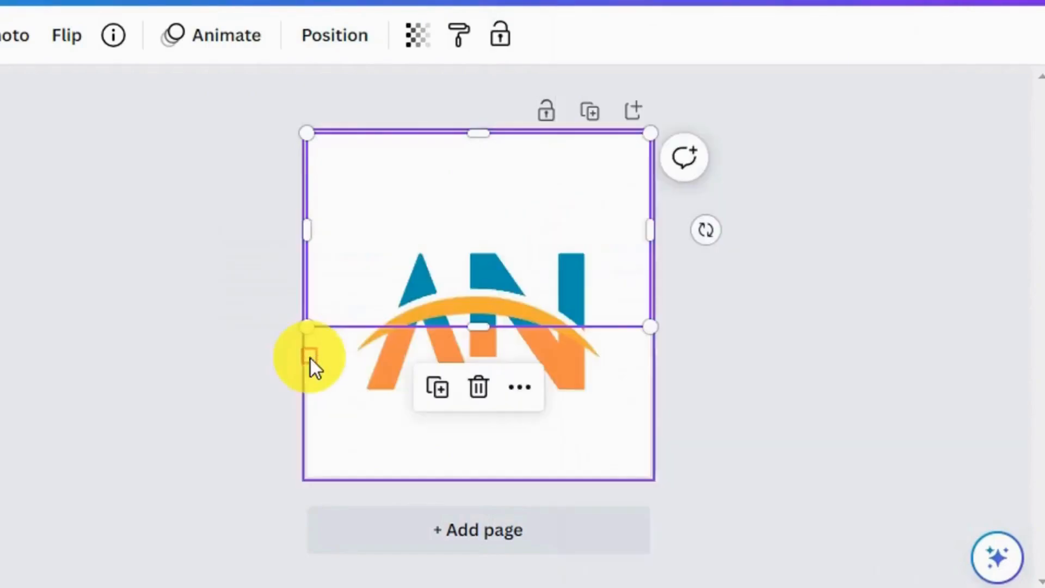
{"action": "left_click", "coordinate": [821, 406]}
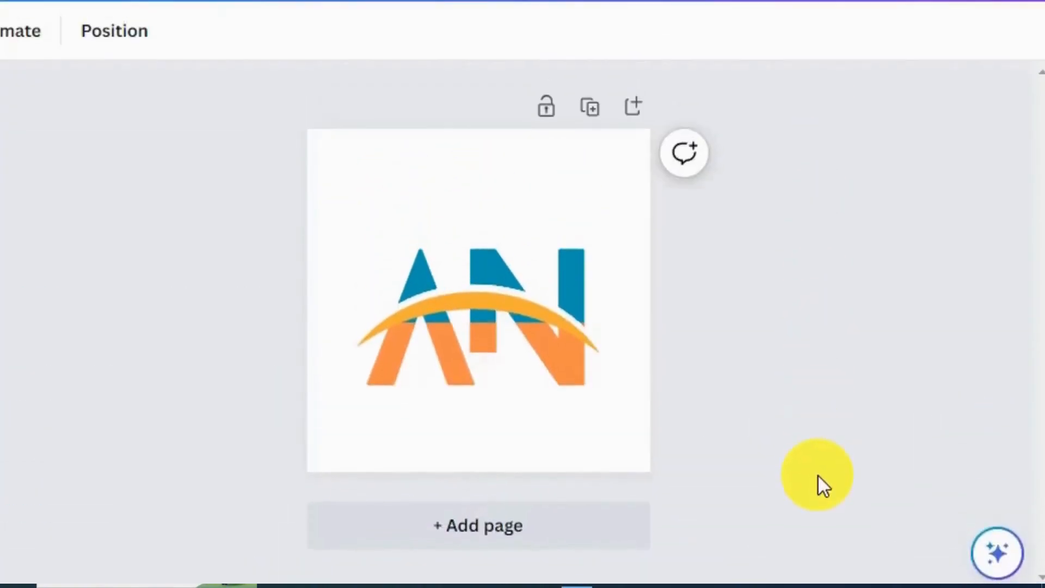
Add a second page and search the graphic elements for "coffee".
{"action": "left_click", "coordinate": [550, 543]}
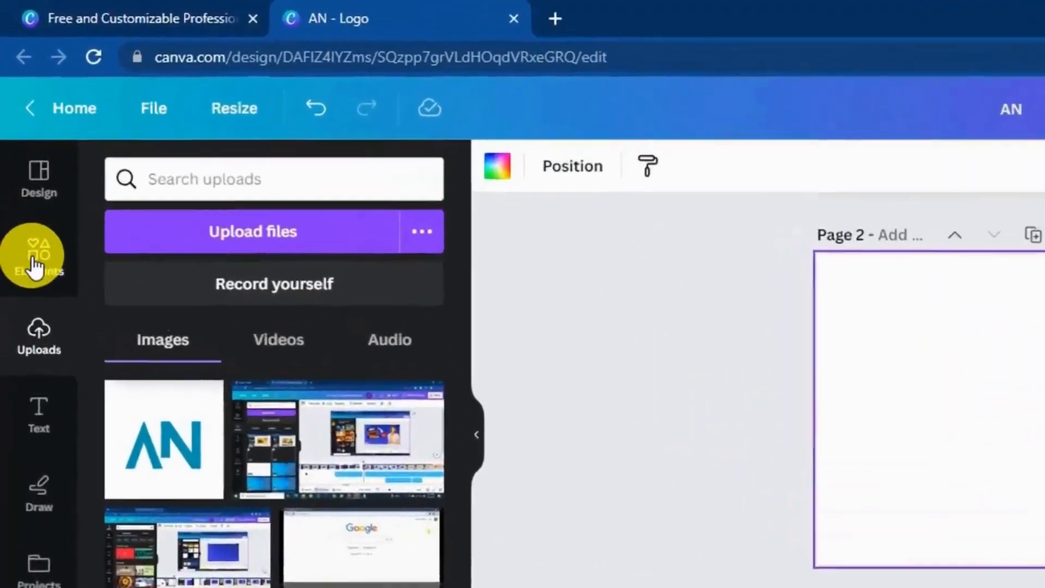
{"action": "left_click", "coordinate": [23, 187]}
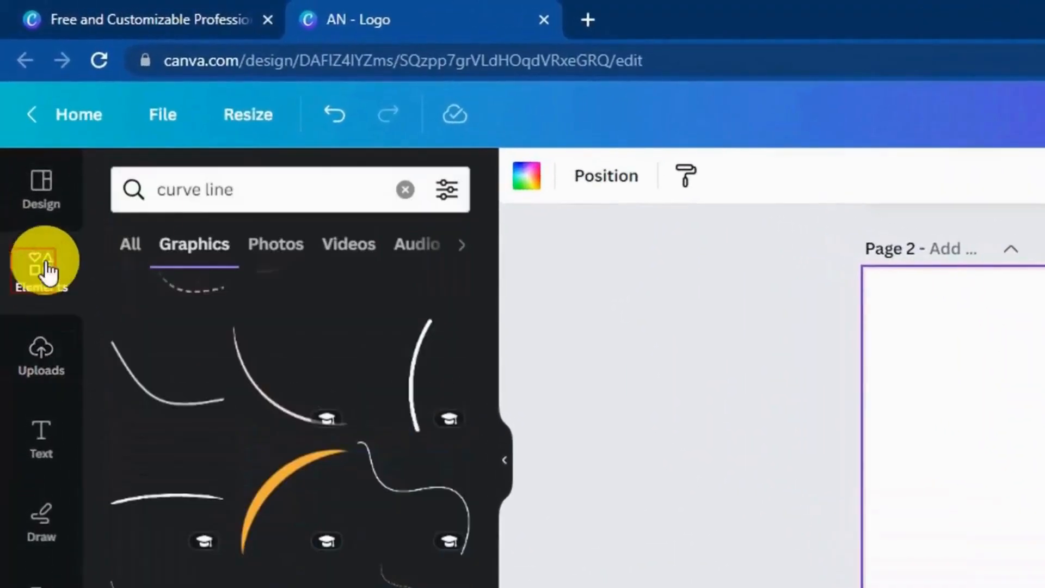
{"action": "left_click", "coordinate": [254, 191]}
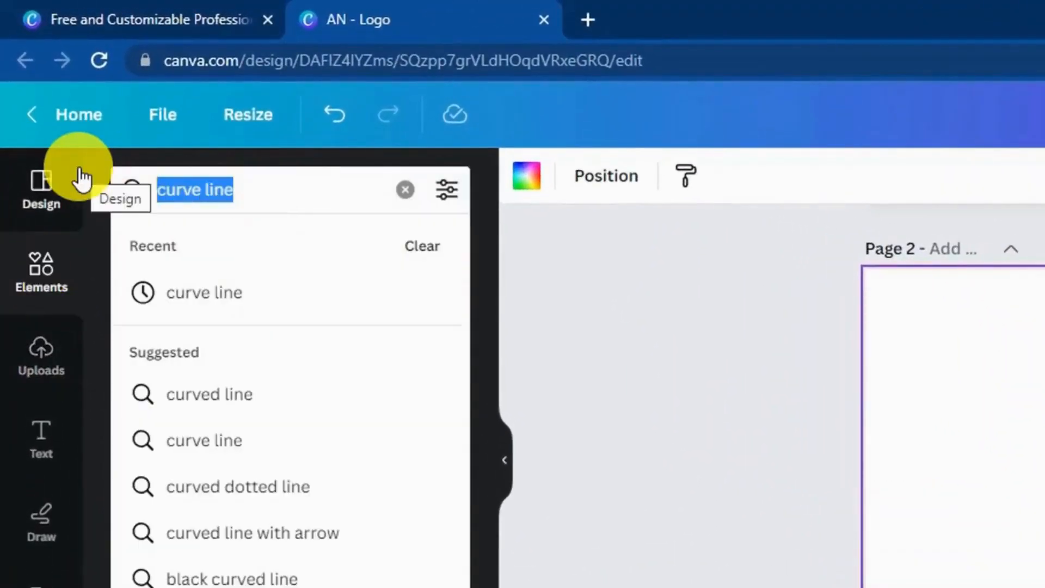
{"action": "type", "text": "coffee"}
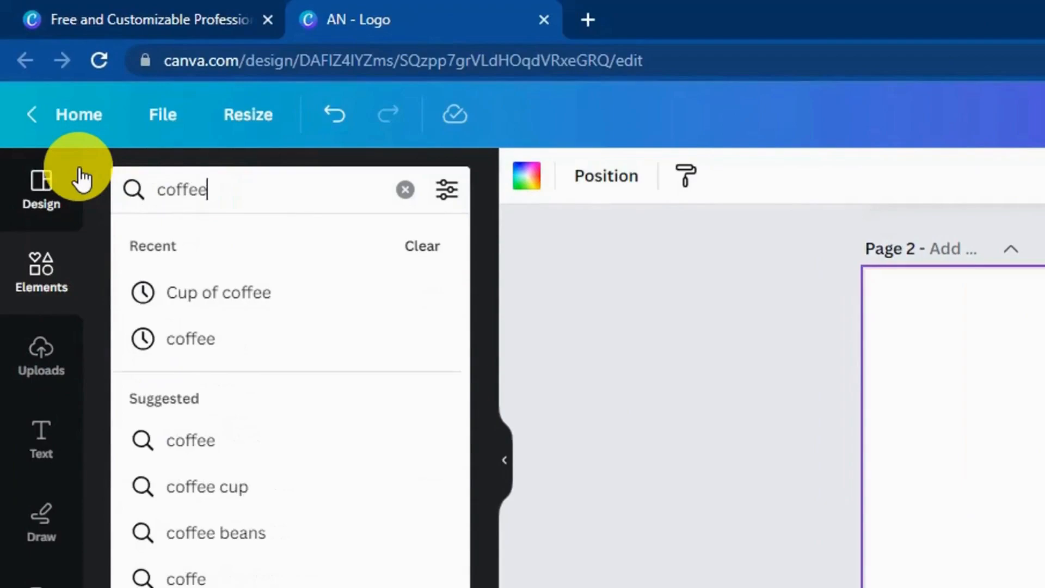
{"action": "key", "text": "Return"}
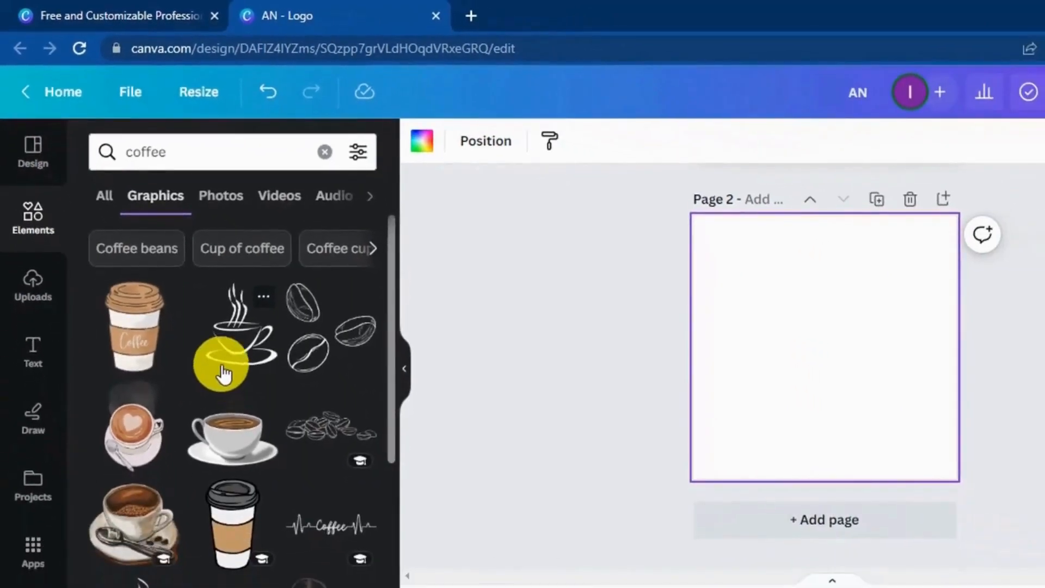
Place the black line-art steaming cup and the brown outlined coffee cup side by side on page 2.
{"action": "left_click_drag", "start_coordinate": [223, 373], "coordinate": [724, 370]}
{"action": "left_click_drag", "start_coordinate": [758, 336], "coordinate": [742, 311]}
{"action": "scroll", "coordinate": [292, 466], "scroll_direction": "down", "scroll_amount": 1}
{"action": "scroll", "coordinate": [290, 458], "scroll_direction": "down", "scroll_amount": 5}
{"action": "scroll", "coordinate": [290, 458], "scroll_direction": "up", "scroll_amount": 2}
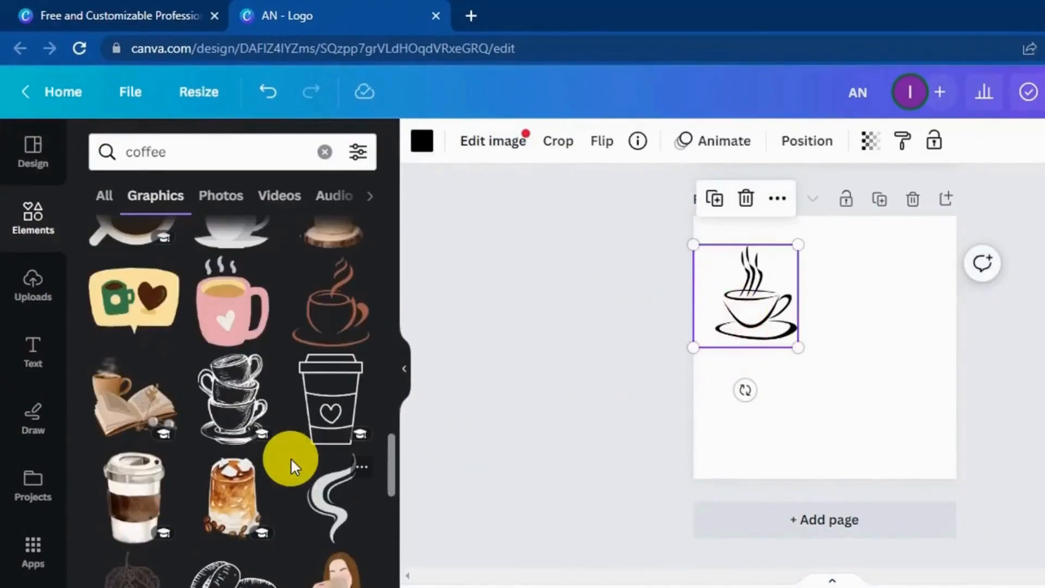
{"action": "left_click_drag", "start_coordinate": [338, 289], "coordinate": [847, 315]}
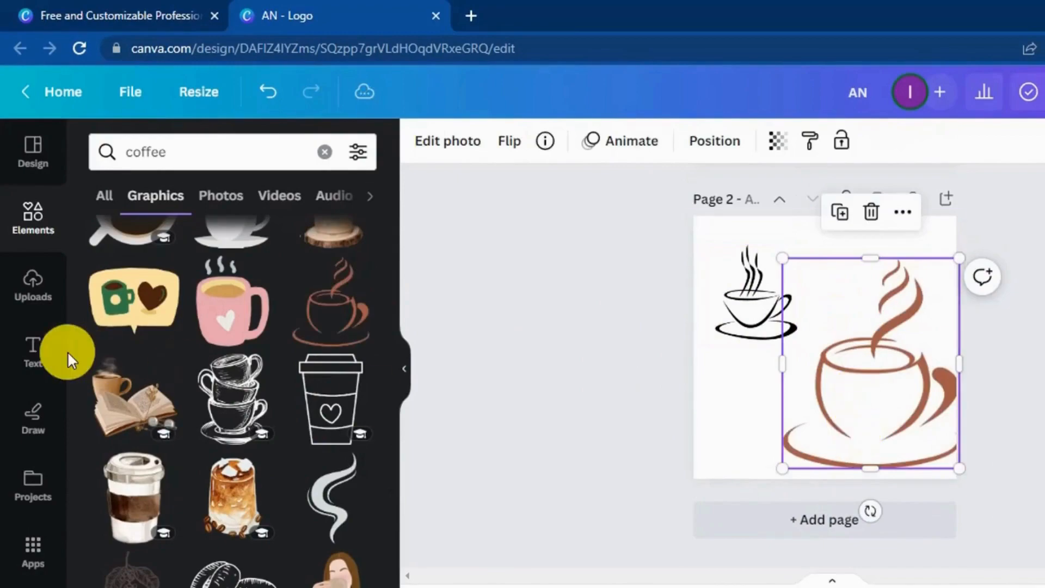
Switch the search to "Cup of coffee" and place two two-tone brown cups, one below the black cup and one beside it.
{"action": "scroll", "coordinate": [218, 234], "scroll_direction": "up", "scroll_amount": 15}
{"action": "left_click", "coordinate": [218, 232]}
{"action": "scroll", "coordinate": [268, 401], "scroll_direction": "down", "scroll_amount": 5}
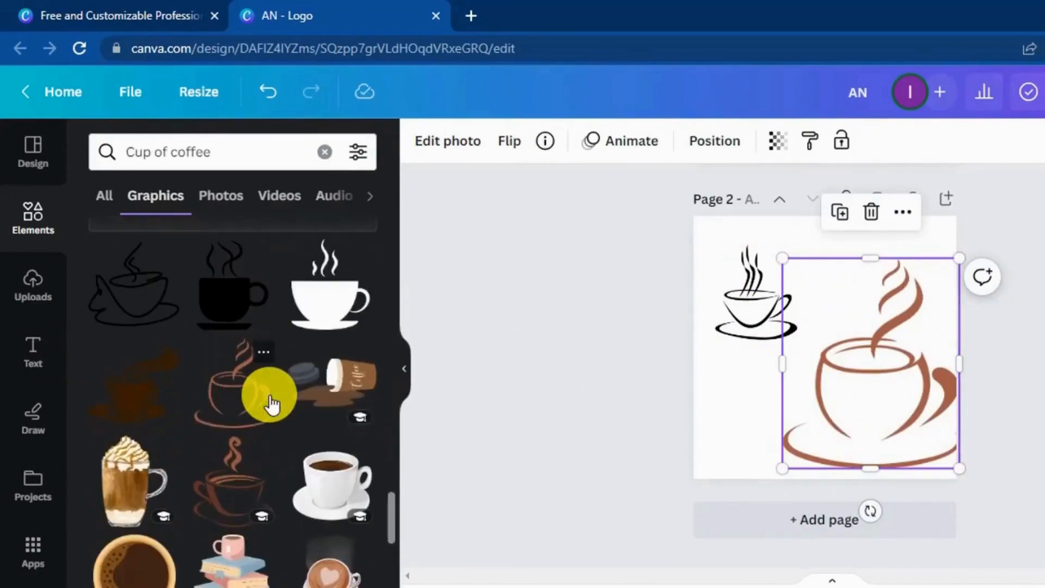
{"action": "left_click_drag", "start_coordinate": [261, 402], "coordinate": [737, 402]}
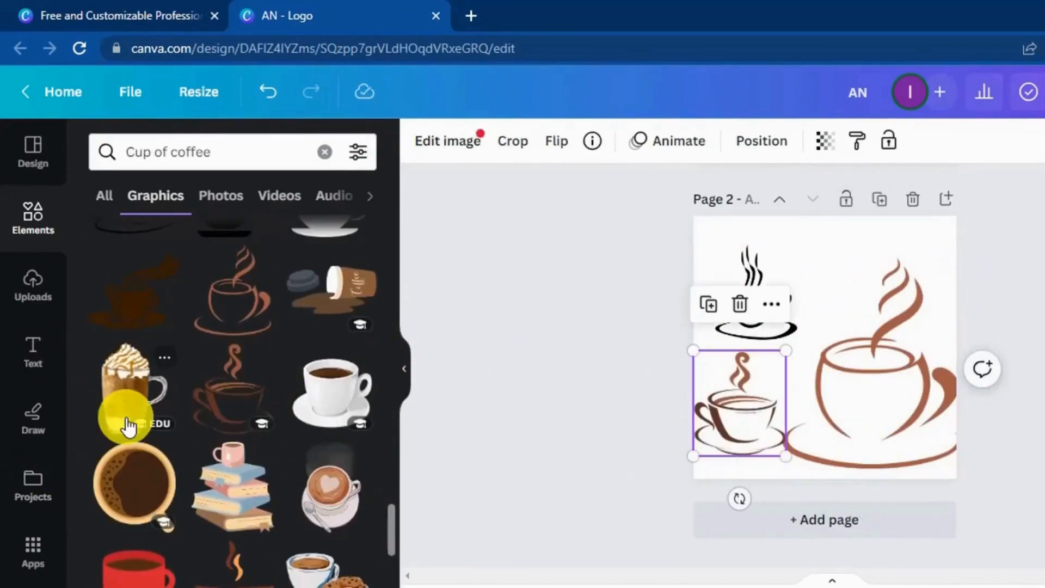
{"action": "scroll", "coordinate": [120, 419], "scroll_direction": "down", "scroll_amount": 5}
{"action": "left_click_drag", "start_coordinate": [231, 446], "coordinate": [840, 267]}
Delete the large brown outlined cup and the two-tone cup below the black cup.
{"action": "left_click", "coordinate": [914, 406]}
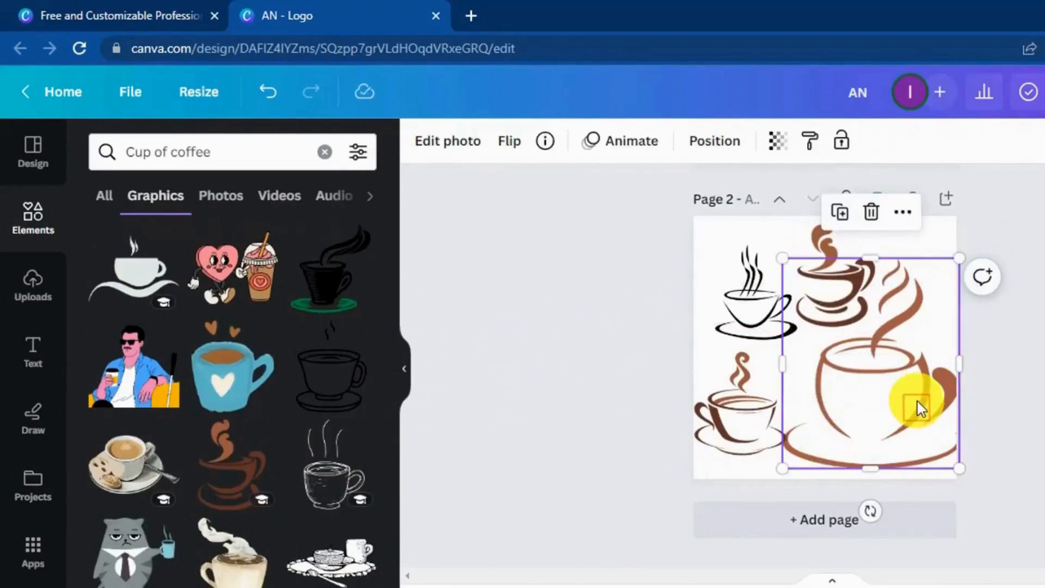
{"action": "key", "text": "Delete"}
{"action": "left_click", "coordinate": [713, 411]}
{"action": "key", "text": "Delete"}
Move the black line-art cup to the lower right of page 2 and recolour it with a document colour.
{"action": "left_click_drag", "start_coordinate": [735, 312], "coordinate": [871, 428]}
{"action": "left_click", "coordinate": [422, 143]}
{"action": "left_click", "coordinate": [207, 252]}
Delete the line-art cup, and position the remaining two-tone brown cup at a reduced size near page 2's left edge.
{"action": "left_click_drag", "start_coordinate": [809, 301], "coordinate": [757, 341]}
{"action": "left_click", "coordinate": [910, 413]}
{"action": "key", "text": "Delete"}
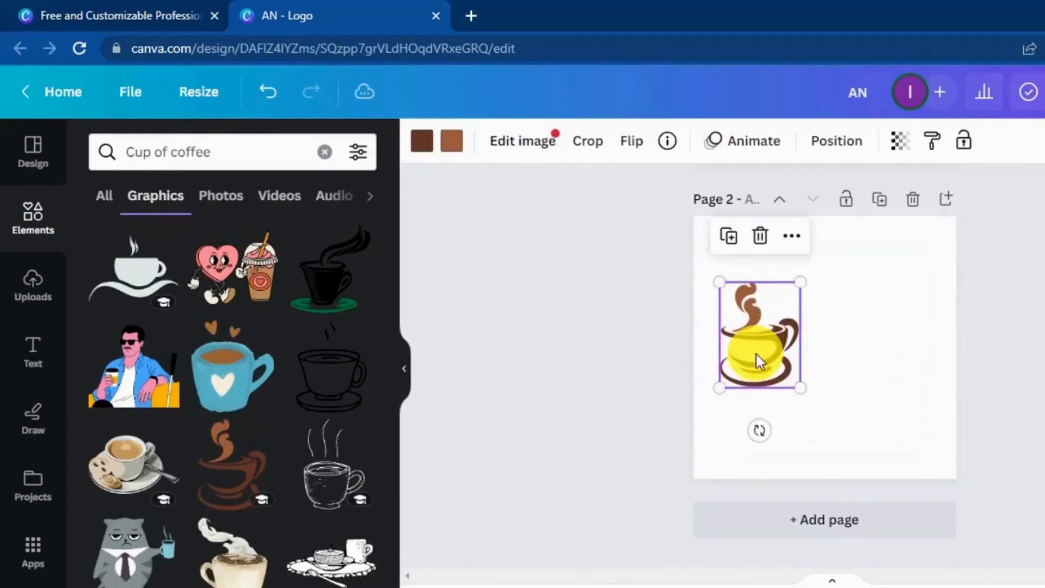
{"action": "left_click_drag", "start_coordinate": [796, 281], "coordinate": [774, 309]}
{"action": "left_click", "coordinate": [607, 337]}
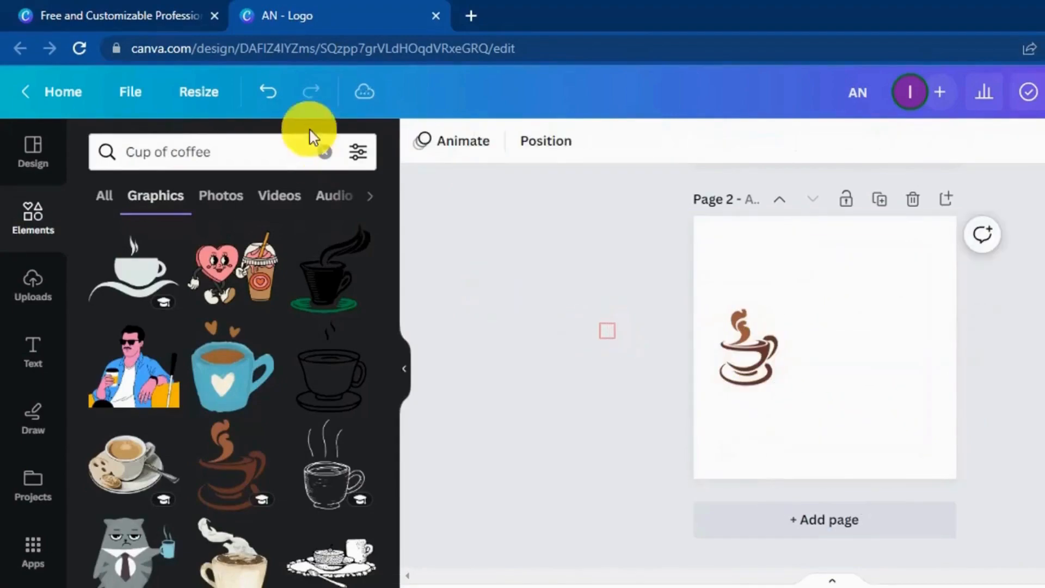
Search the graphic elements for "shapes" and browse the results.
{"action": "left_click_drag", "start_coordinate": [220, 151], "coordinate": [21, 159]}
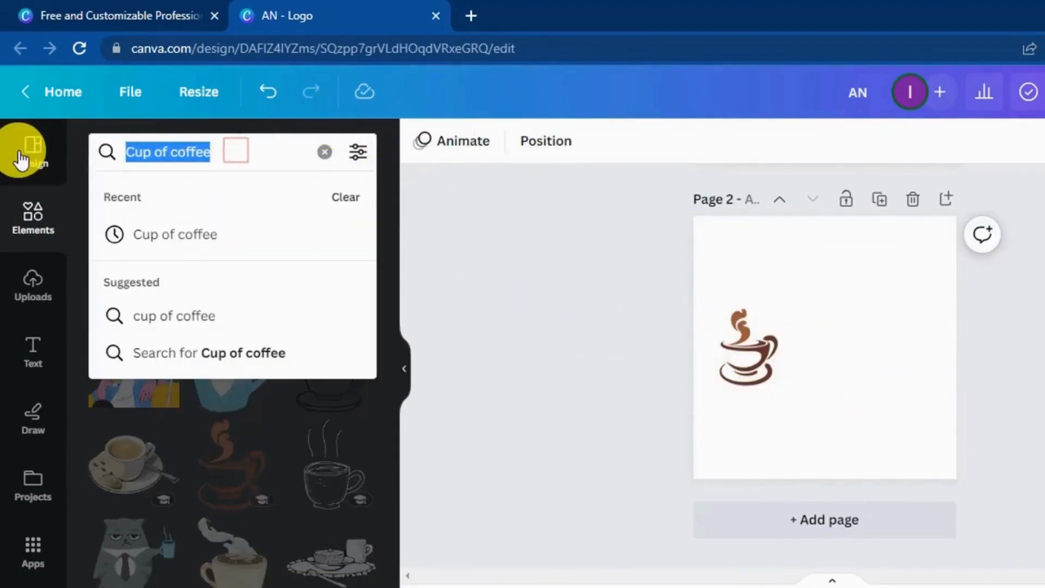
{"action": "type", "text": "shapes"}
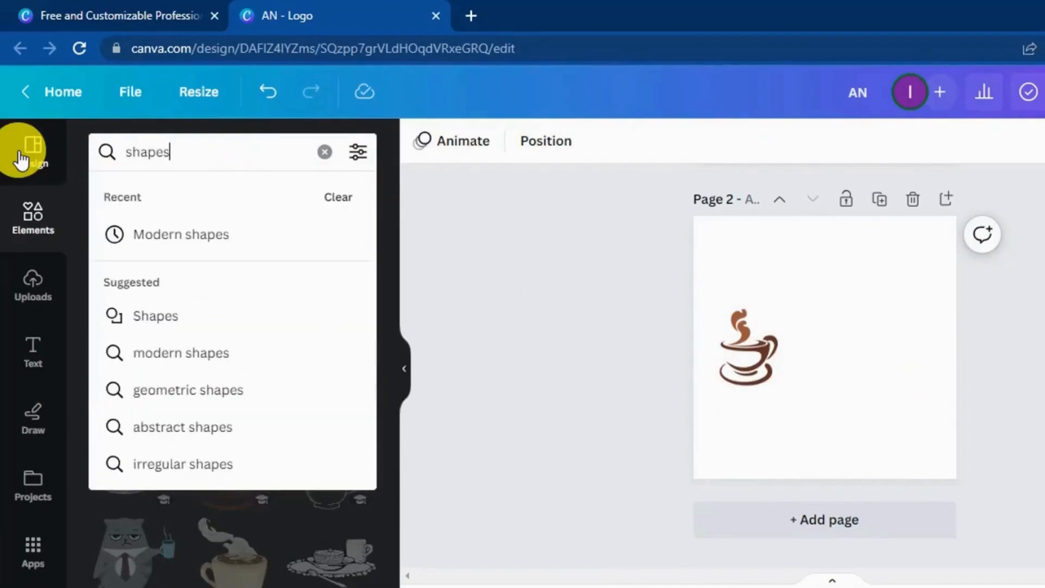
{"action": "key", "text": "Return"}
{"action": "scroll", "coordinate": [261, 459], "scroll_direction": "down", "scroll_amount": 5}
{"action": "scroll", "coordinate": [262, 459], "scroll_direction": "up", "scroll_amount": 2}
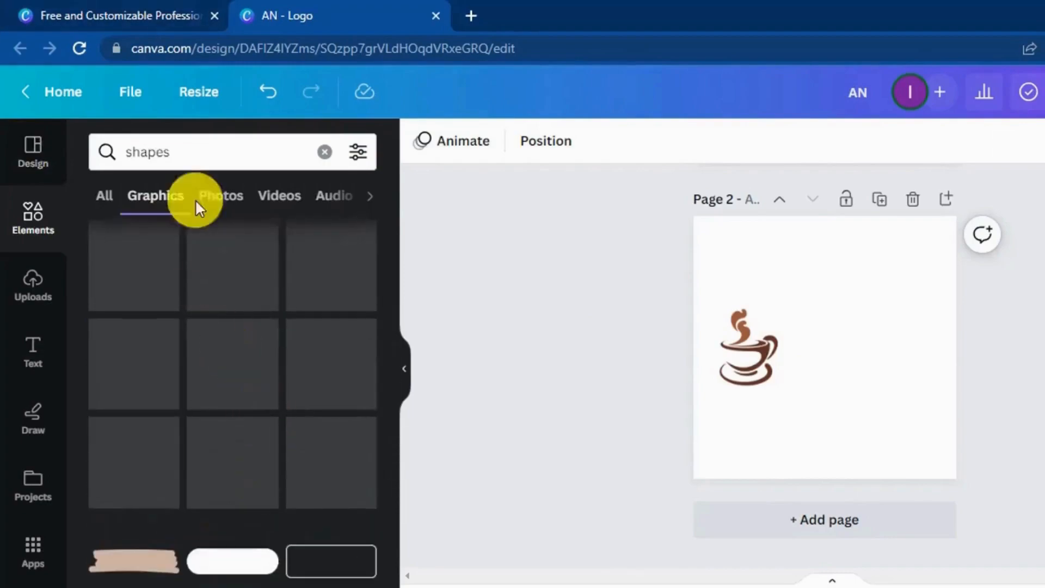
Search the graphic elements for "hexagone".
{"action": "left_click_drag", "start_coordinate": [175, 153], "coordinate": [52, 162]}
{"action": "type", "text": "h"}
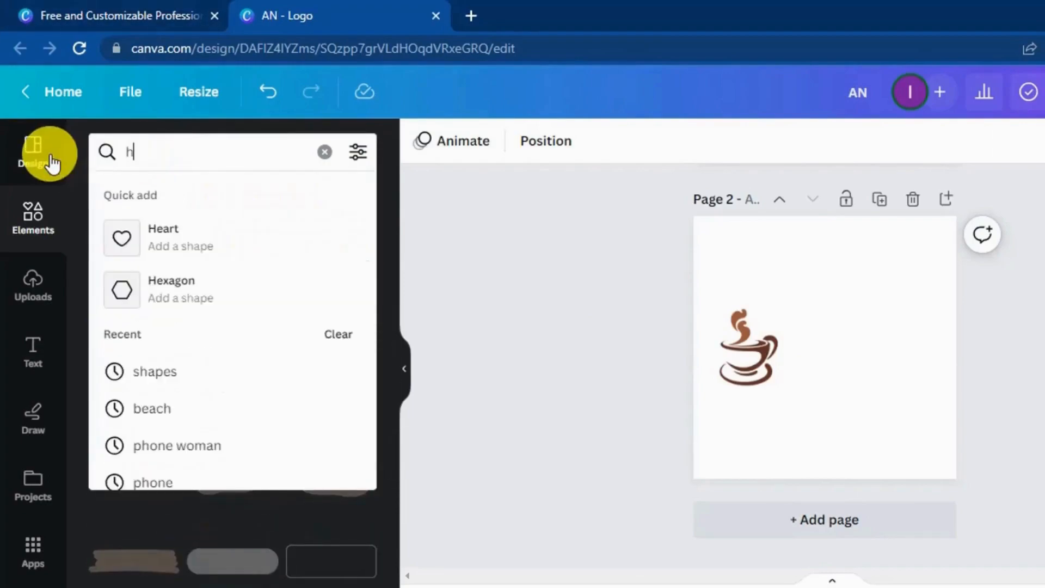
{"action": "type", "text": "exago"}
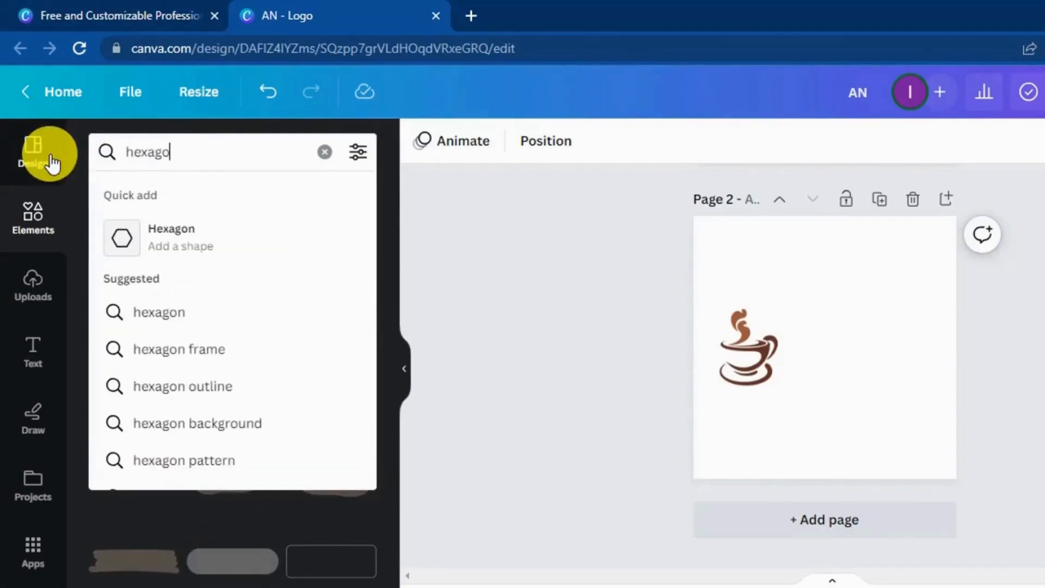
{"action": "type", "text": "ne"}
{"action": "key", "text": "Return"}
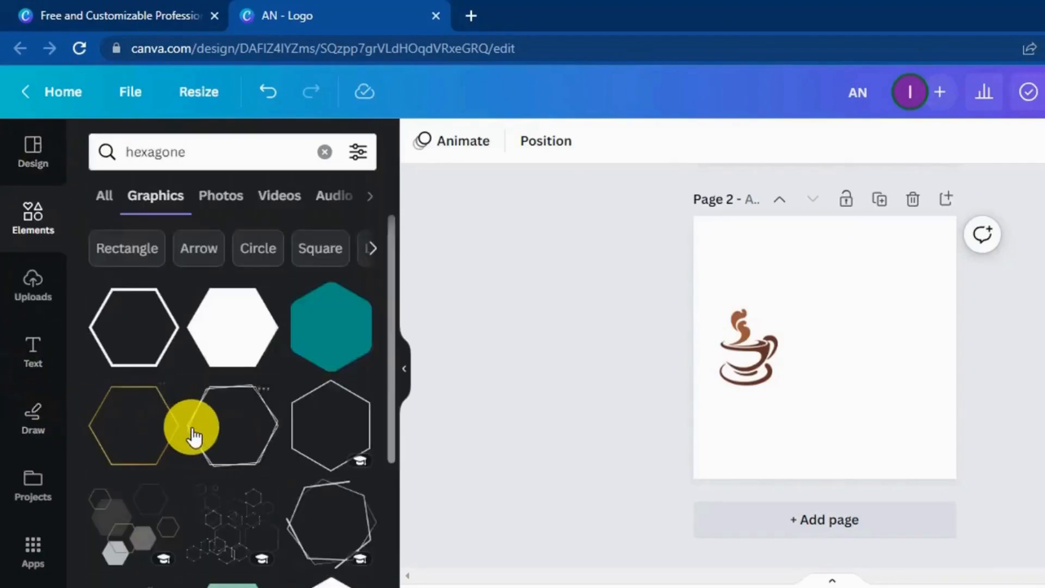
Place the thin gold hexagon outline on page 2, shrink it and centre it around the coffee cup.
{"action": "left_click_drag", "start_coordinate": [177, 421], "coordinate": [809, 357]}
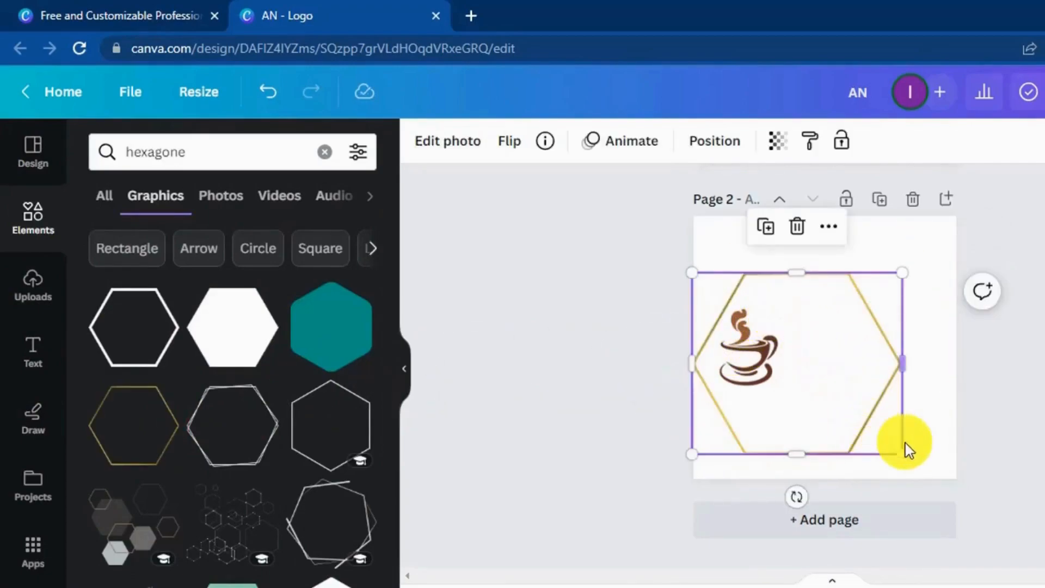
{"action": "left_click_drag", "start_coordinate": [900, 453], "coordinate": [759, 389]}
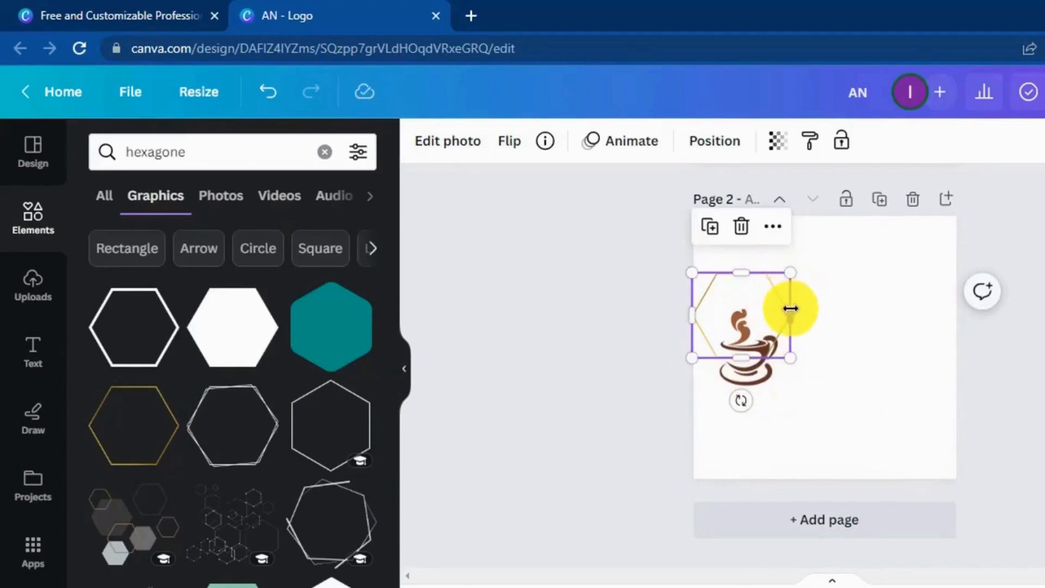
{"action": "left_click", "coordinate": [824, 390]}
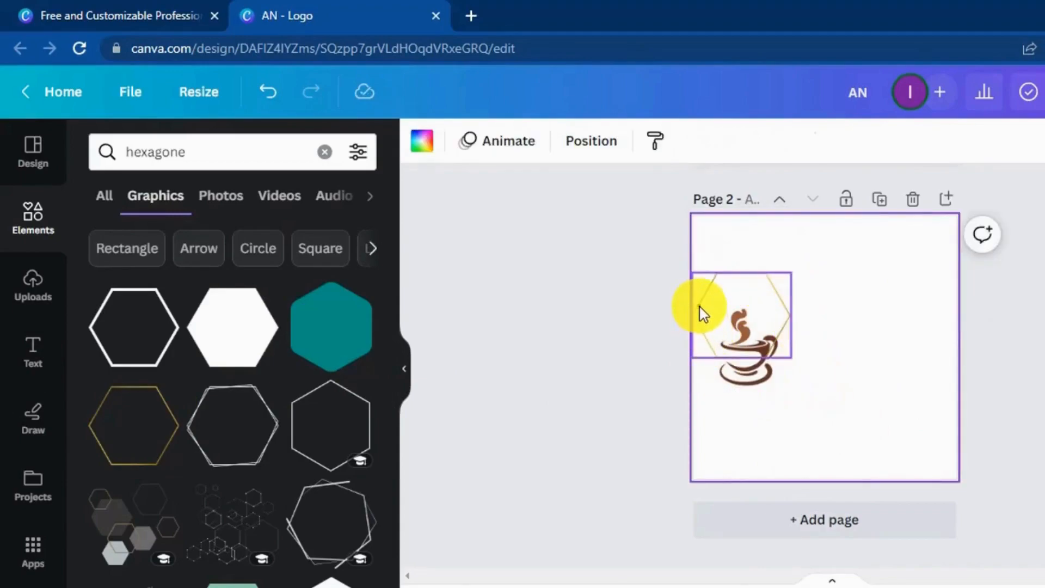
{"action": "left_click_drag", "start_coordinate": [701, 308], "coordinate": [703, 338]}
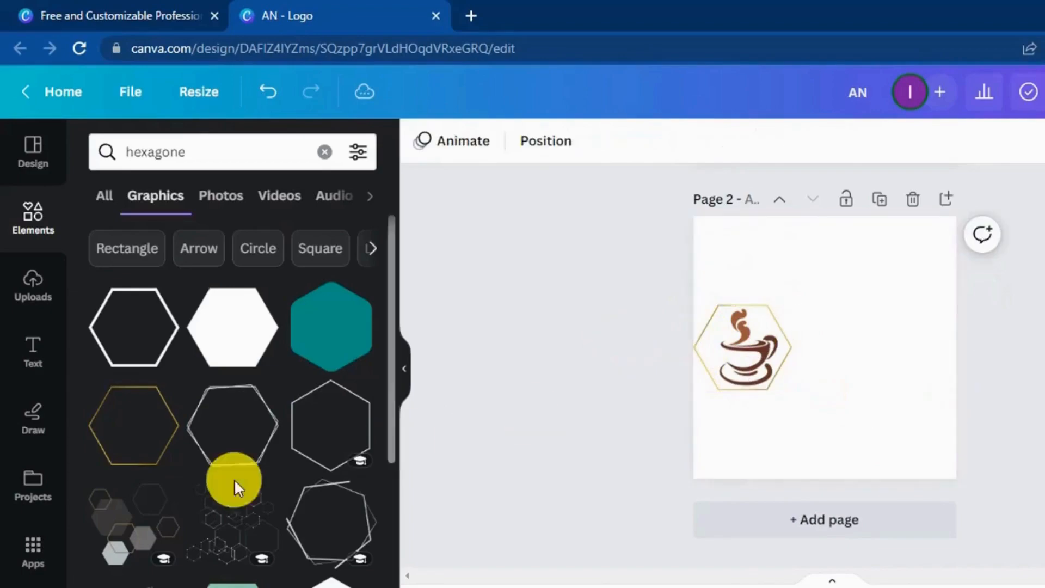
Replace the gold hexagon with the thin upright hexagon outline, positioned around the coffee cup.
{"action": "scroll", "coordinate": [207, 478], "scroll_direction": "down", "scroll_amount": 2}
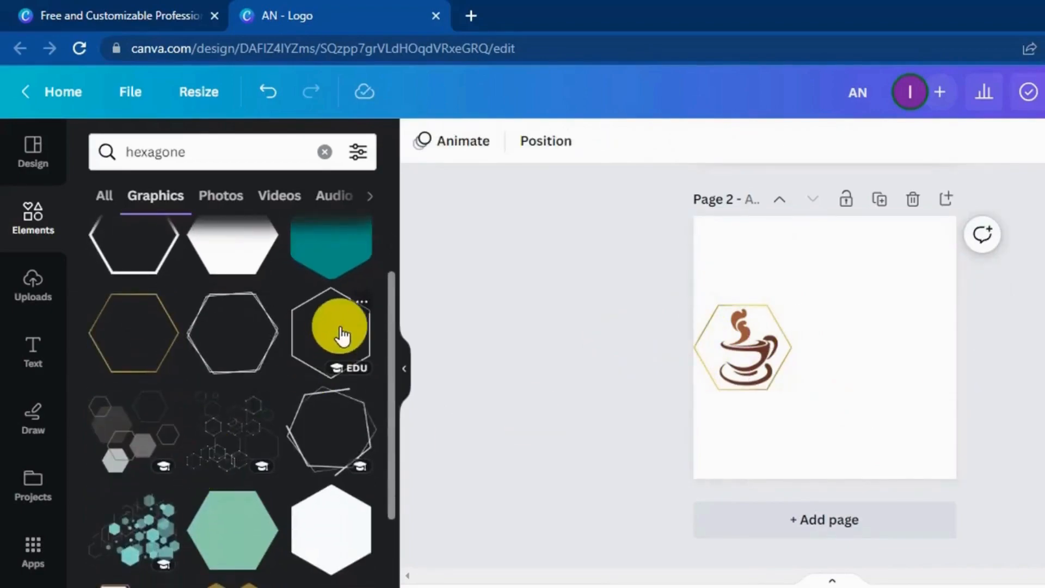
{"action": "left_click_drag", "start_coordinate": [349, 315], "coordinate": [741, 351]}
{"action": "left_click_drag", "start_coordinate": [854, 334], "coordinate": [864, 333]}
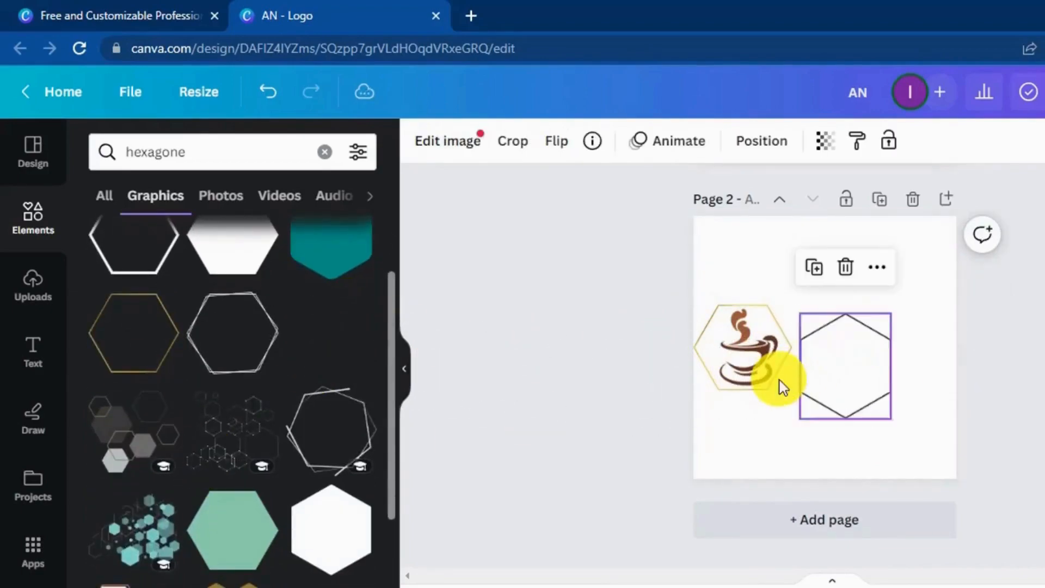
{"action": "left_click", "coordinate": [751, 390]}
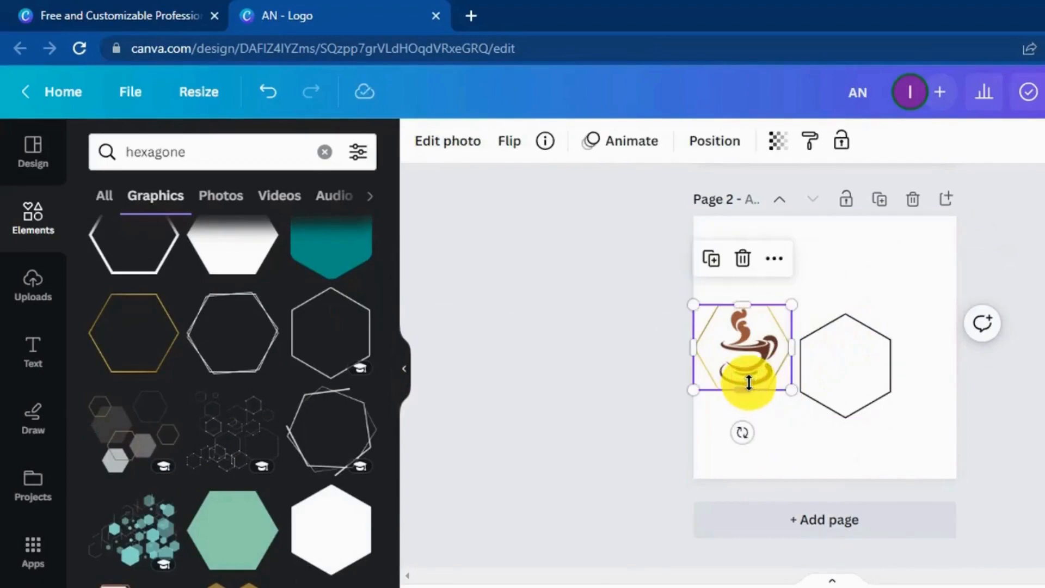
{"action": "left_click_drag", "start_coordinate": [839, 408], "coordinate": [759, 390]}
{"action": "left_click", "coordinate": [623, 411]}
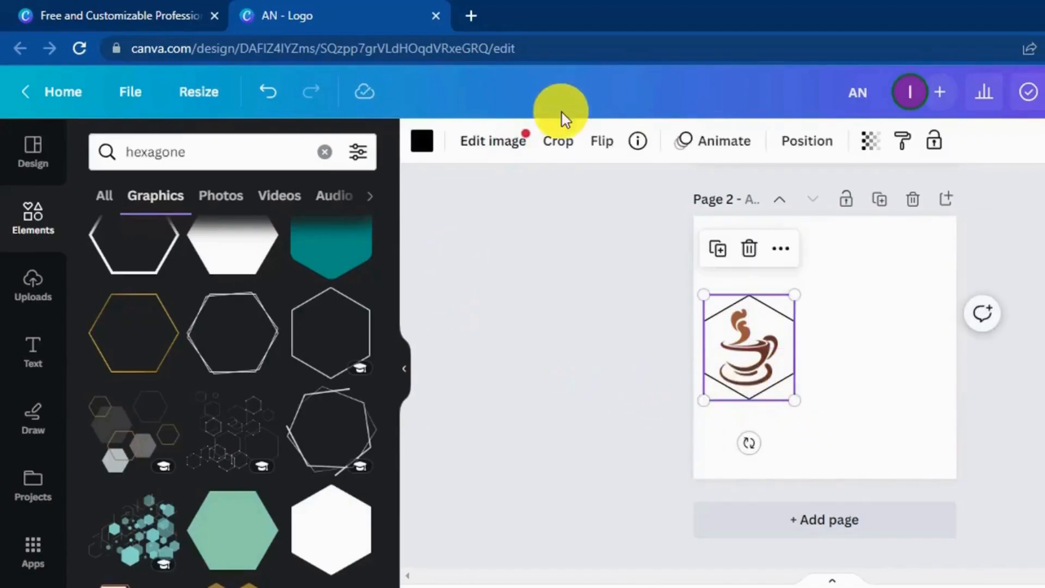
Recolour the hexagon outline around the cup with the brown document colour #9f5c41.
{"action": "left_click", "coordinate": [422, 142]}
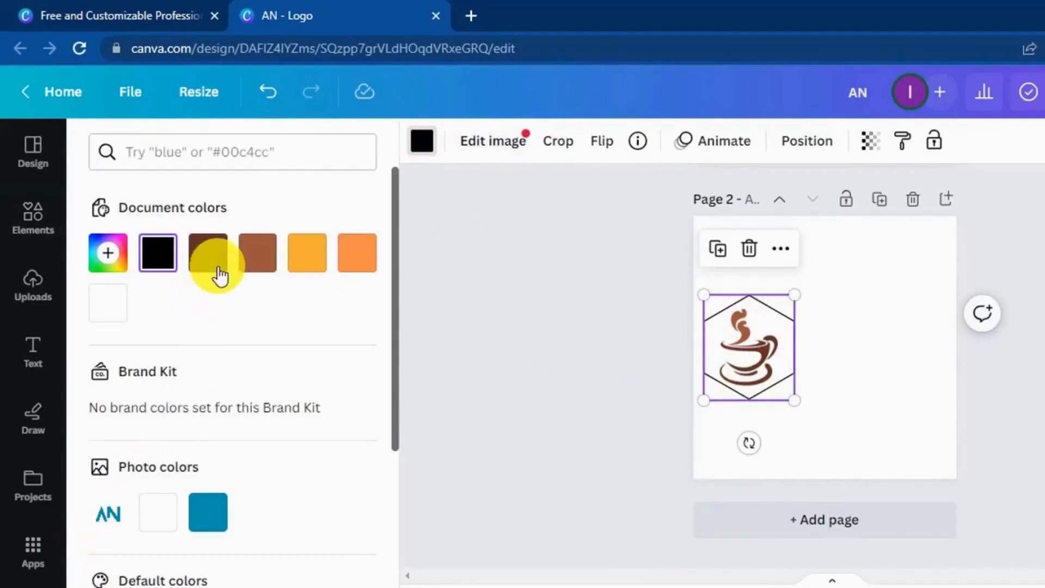
{"action": "left_click", "coordinate": [253, 267]}
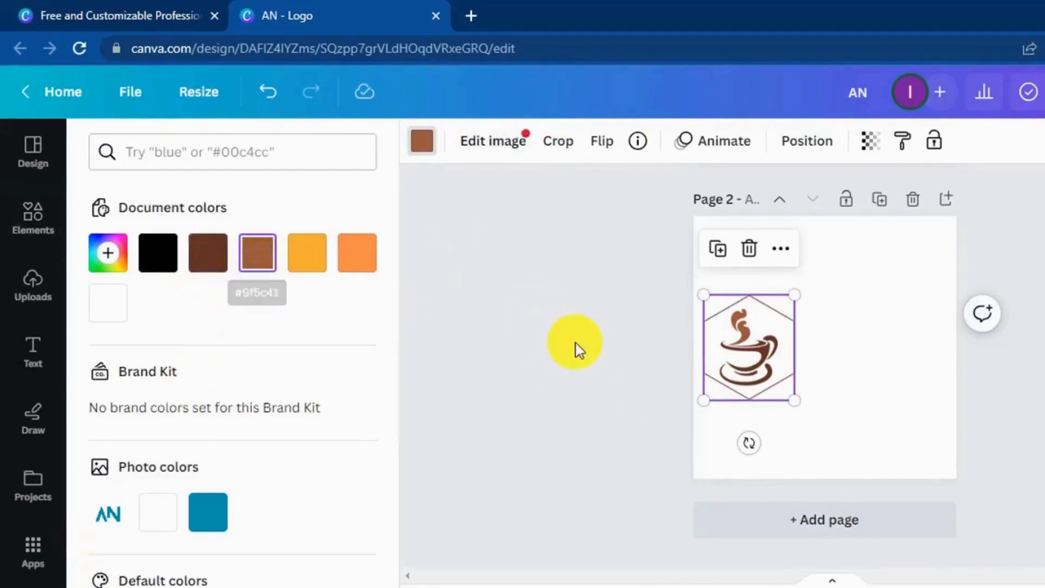
{"action": "left_click", "coordinate": [844, 388]}
{"action": "left_click", "coordinate": [871, 388]}
{"action": "left_click", "coordinate": [1042, 388]}
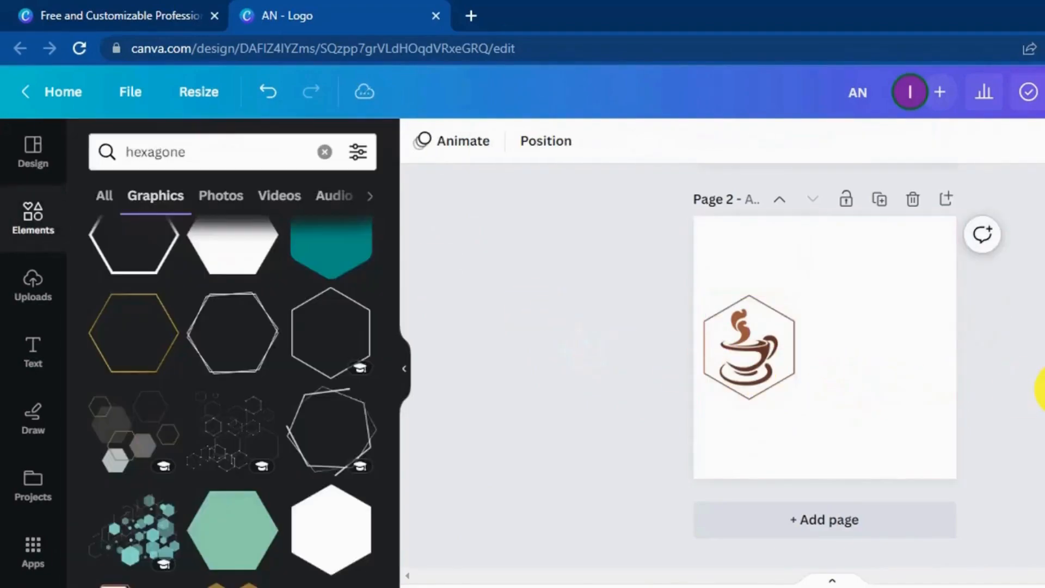
Add a heading reading "ABC Coffee bar" on page 2 and place it below the hexagon coffee cup.
{"action": "left_click", "coordinate": [500, 355]}
{"action": "left_click", "coordinate": [4, 343]}
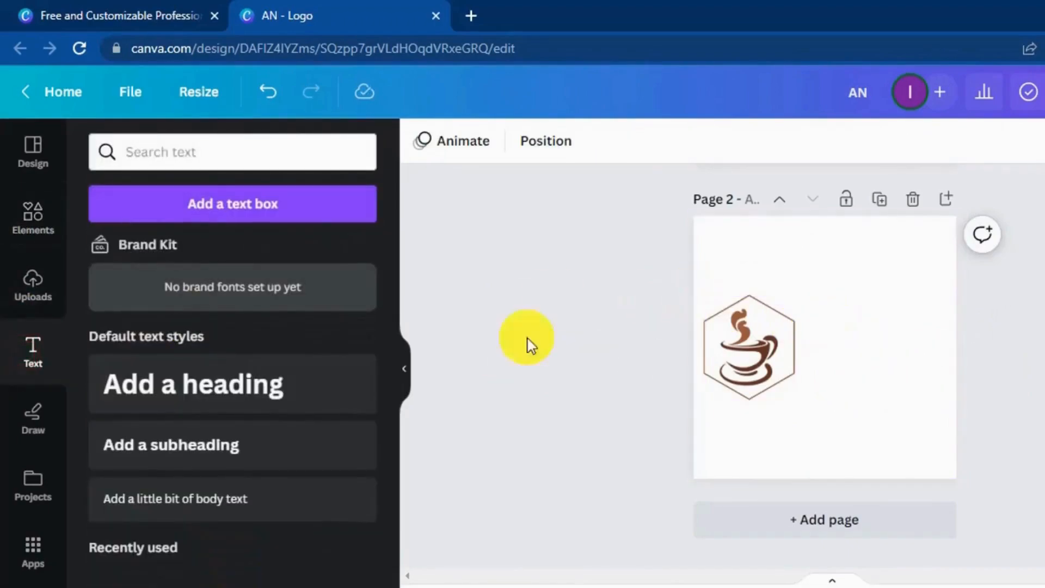
{"action": "left_click", "coordinate": [280, 387]}
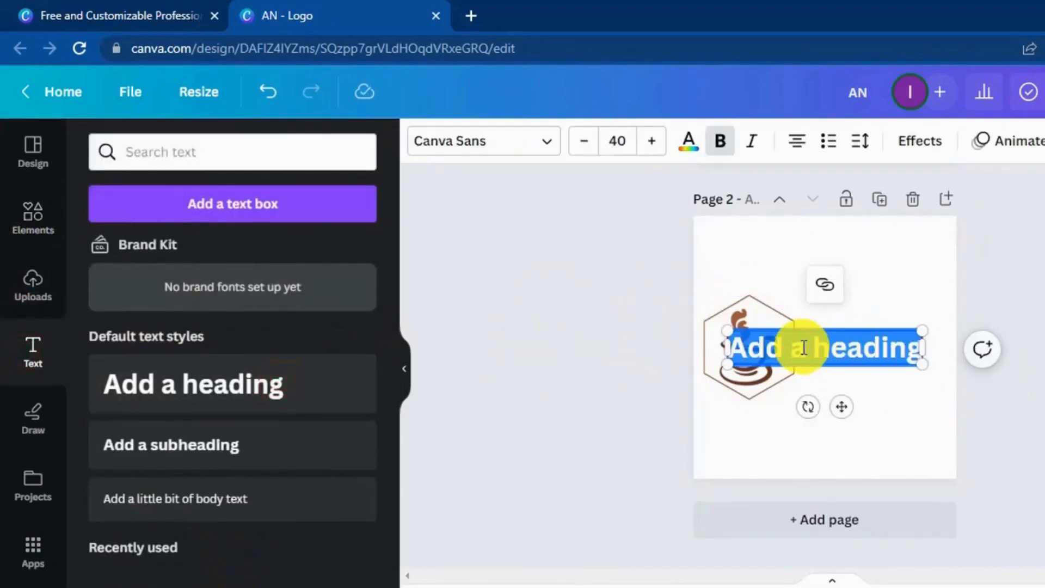
{"action": "type", "text": "AB"}
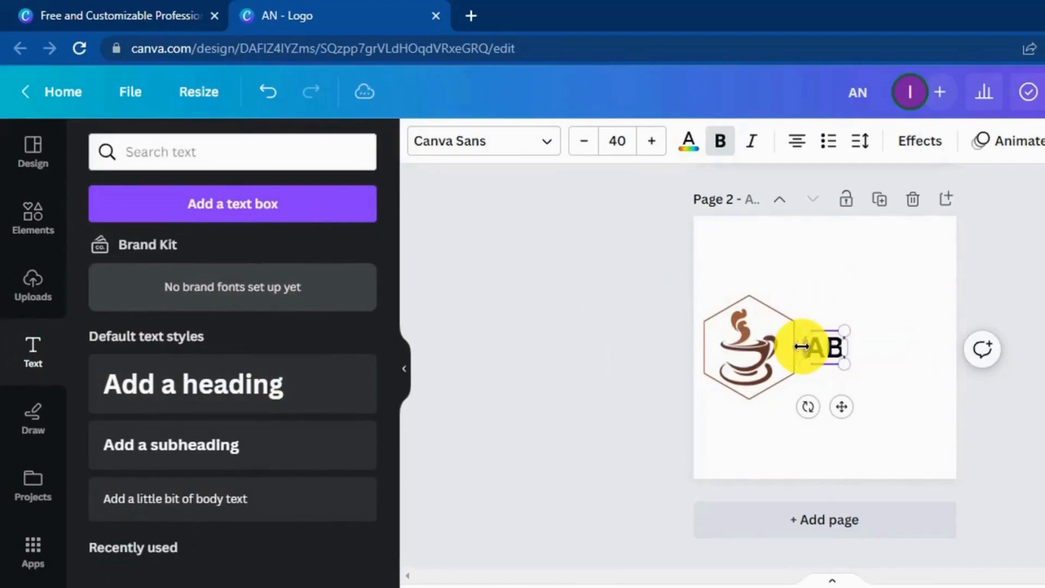
{"action": "type", "text": "C C"}
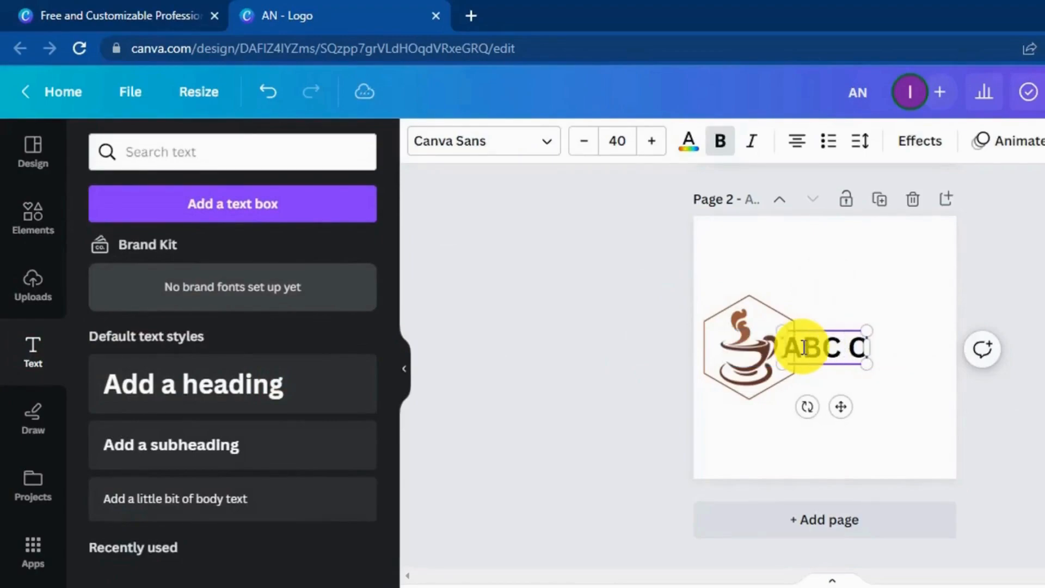
{"action": "type", "text": "off"}
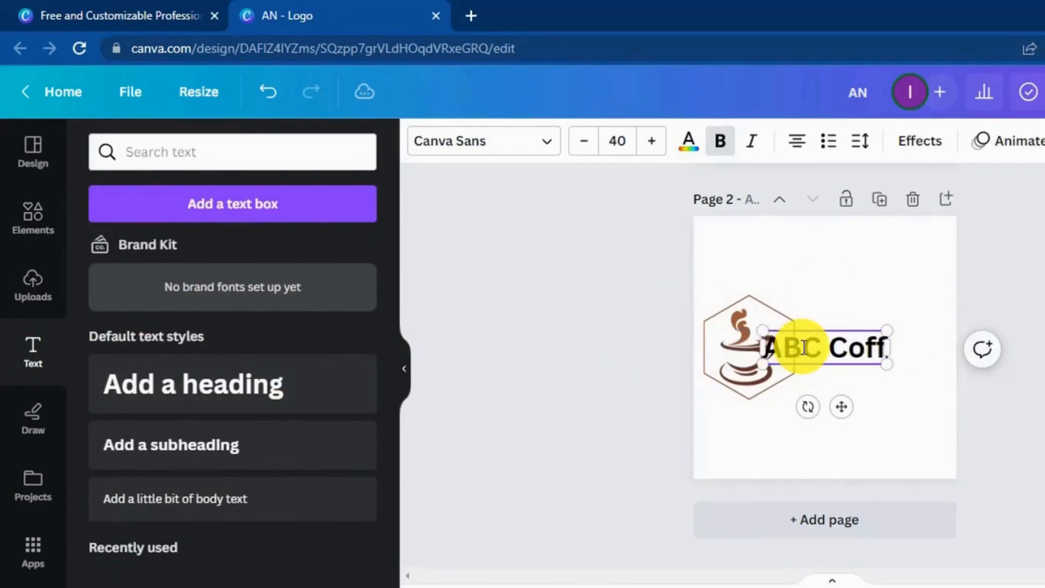
{"action": "type", "text": "ee bar"}
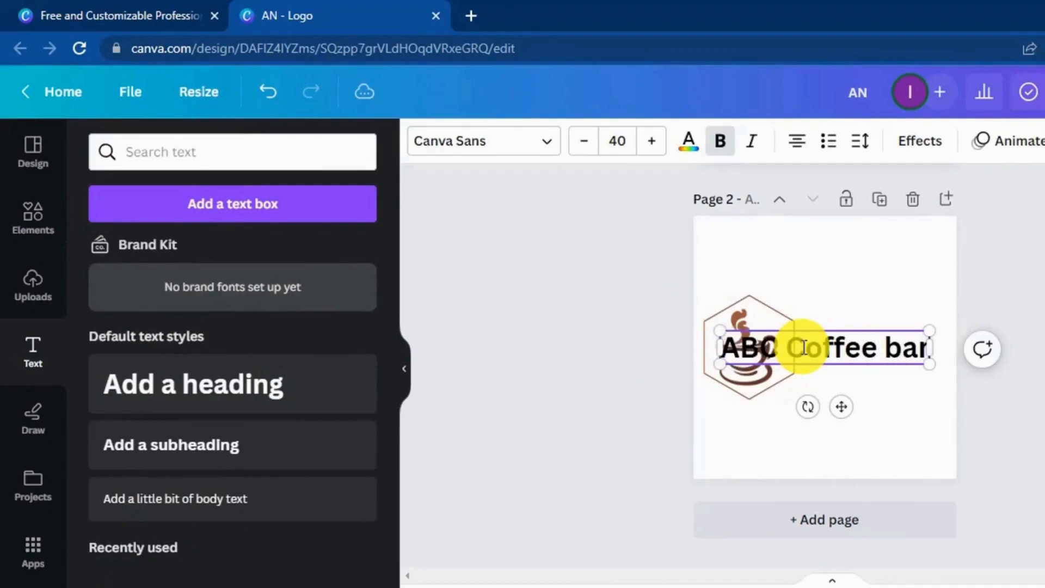
{"action": "left_click_drag", "start_coordinate": [854, 350], "coordinate": [887, 431]}
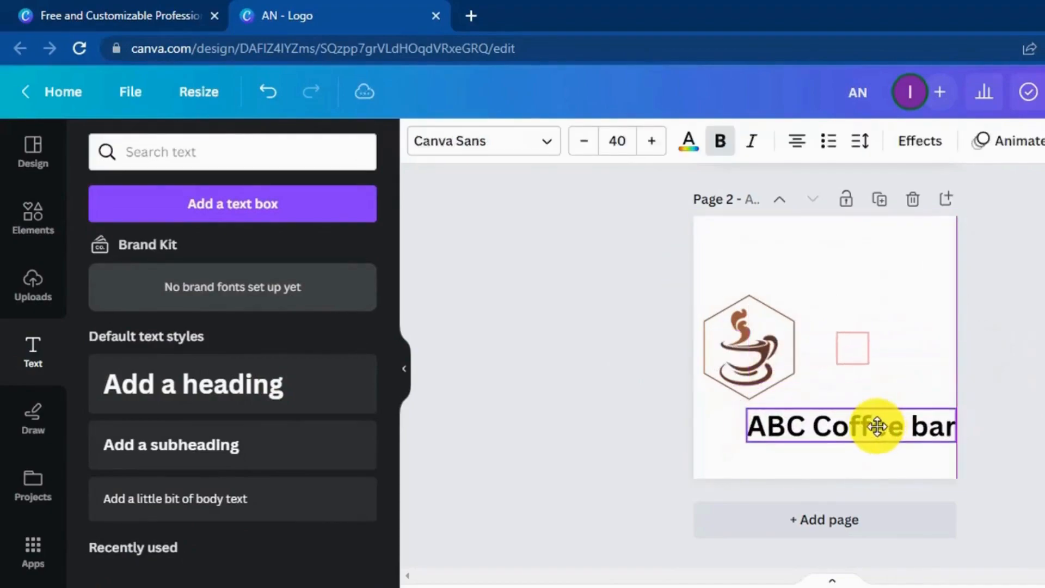
Reduce the font size of the "ABC Coffee bar" heading to 27.
{"action": "left_click", "coordinate": [583, 141]}
{"action": "left_click", "coordinate": [584, 141]}
{"action": "left_click", "coordinate": [583, 141]}
{"action": "left_click", "coordinate": [583, 141]}
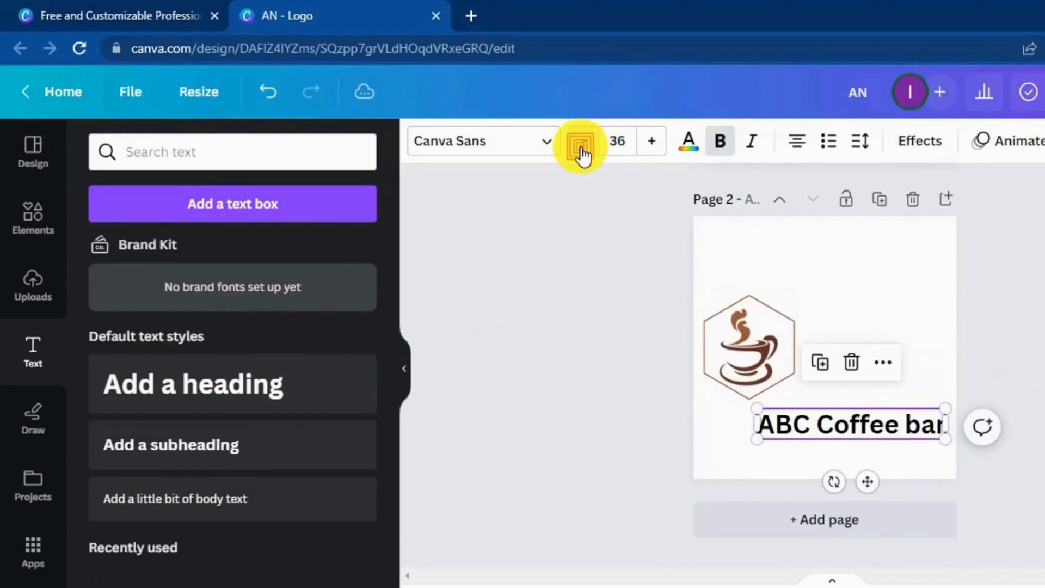
{"action": "left_click", "coordinate": [583, 141]}
{"action": "left_click", "coordinate": [583, 141]}
{"action": "left_click", "coordinate": [583, 141]}
{"action": "left_click", "coordinate": [581, 150]}
{"action": "left_click", "coordinate": [581, 150]}
{"action": "left_click", "coordinate": [581, 150]}
{"action": "left_click", "coordinate": [581, 150]}
{"action": "left_click", "coordinate": [581, 150]}
{"action": "left_click", "coordinate": [581, 150]}
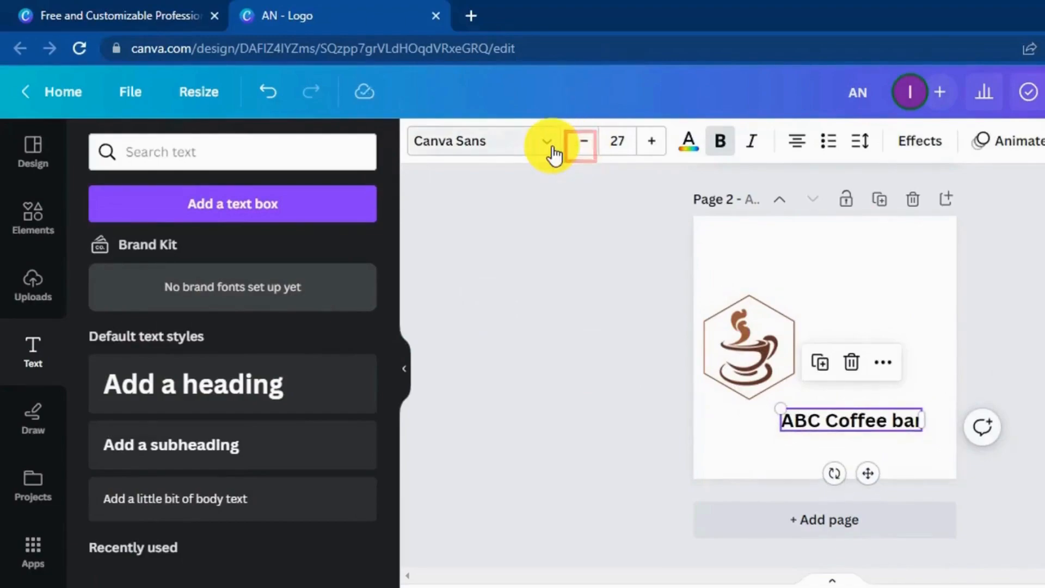
Search the fonts for "amaranth" and set the "ABC Coffee bar" text in Amaranth.
{"action": "left_click", "coordinate": [550, 147]}
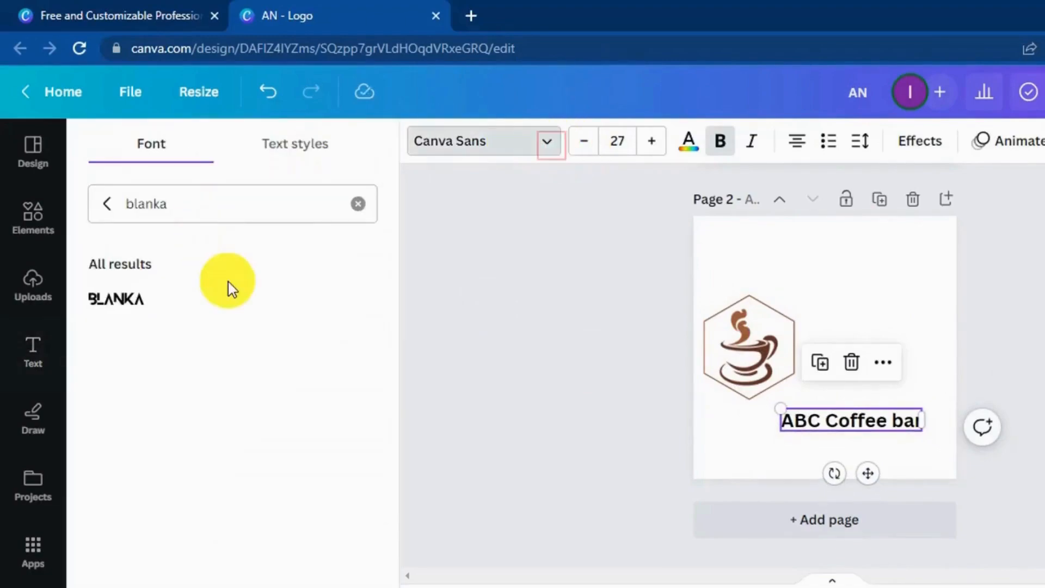
{"action": "double_click", "coordinate": [223, 198]}
{"action": "key", "text": "BackSpace"}
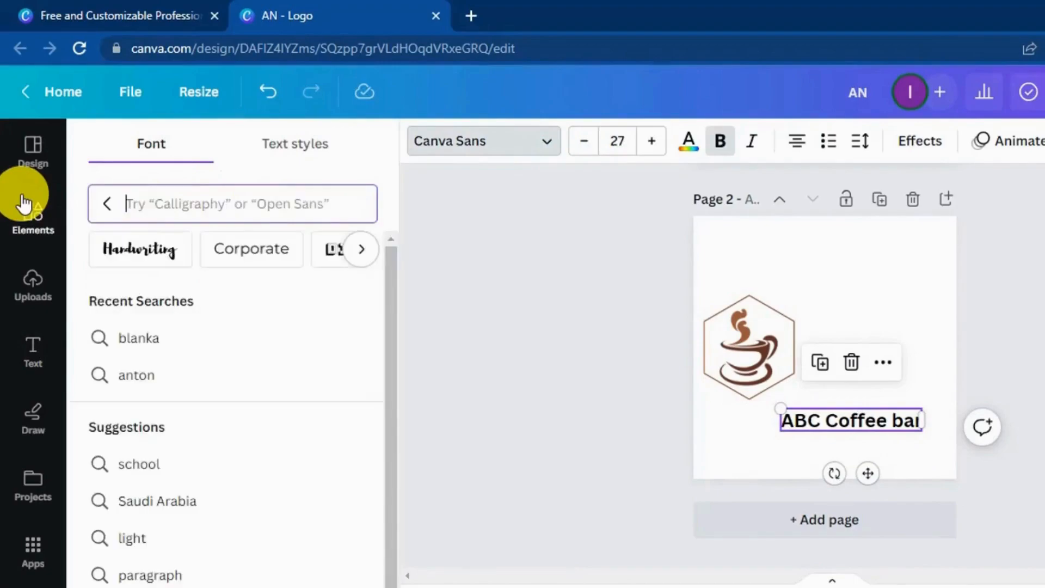
{"action": "scroll", "coordinate": [303, 544], "scroll_direction": "down", "scroll_amount": 1}
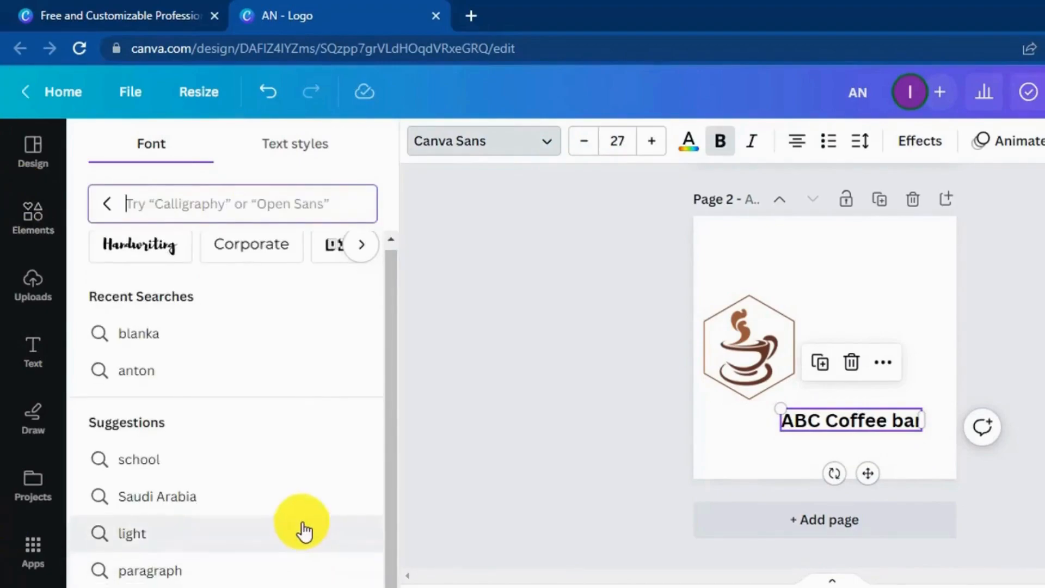
{"action": "scroll", "coordinate": [178, 417], "scroll_direction": "up", "scroll_amount": 1}
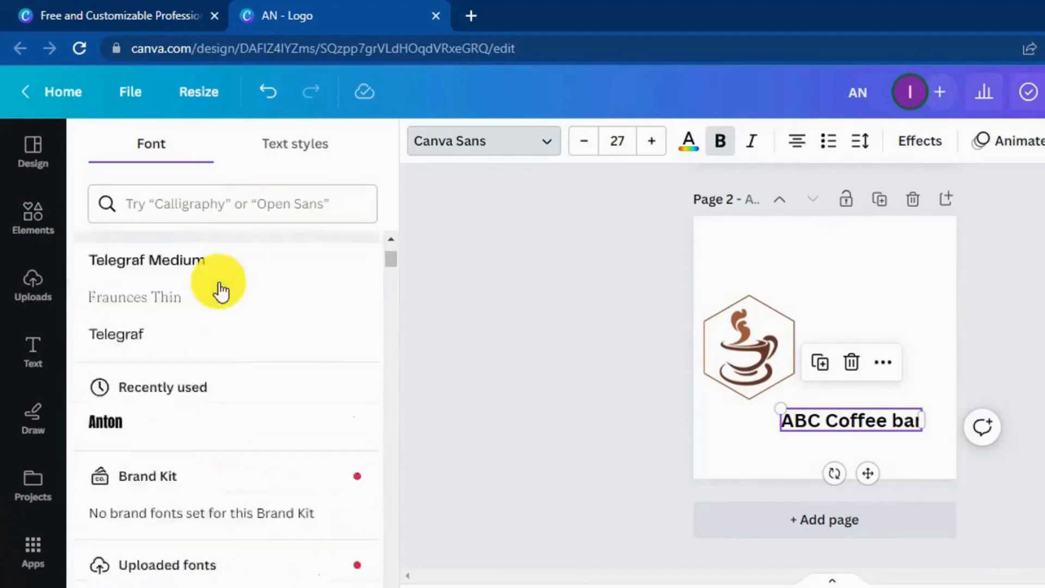
{"action": "scroll", "coordinate": [219, 284], "scroll_direction": "down", "scroll_amount": 3}
{"action": "left_click", "coordinate": [159, 190]}
{"action": "type", "text": "amaranth"}
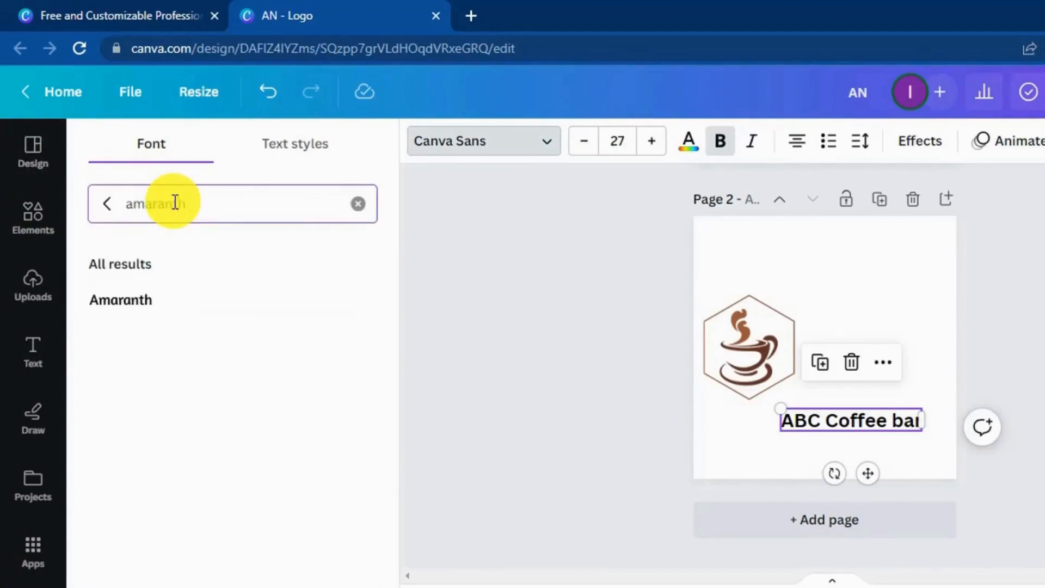
{"action": "left_click", "coordinate": [132, 301]}
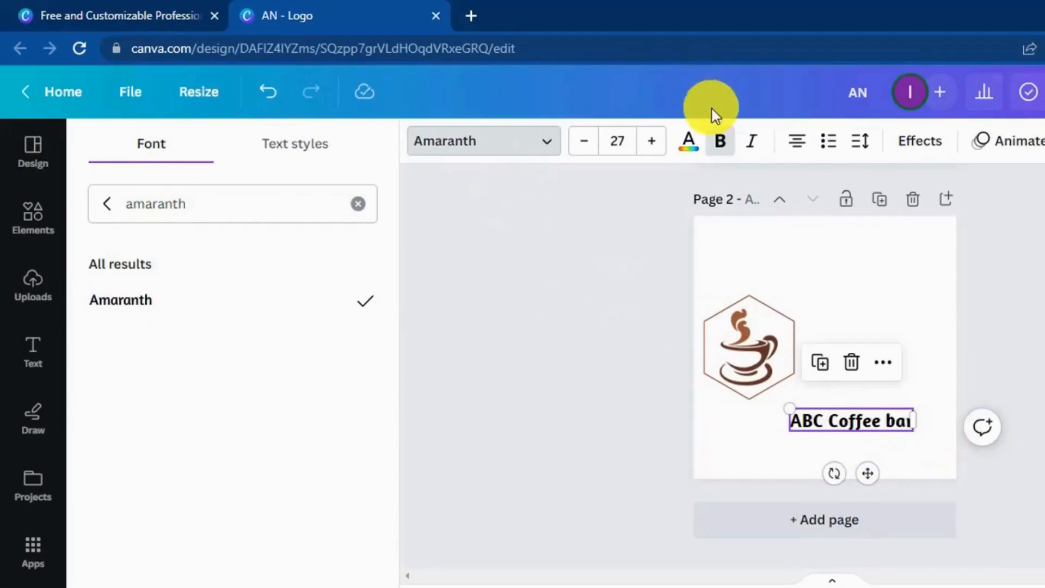
Set the "ABC Coffee bar" font size to 34 and place it beside the hexagon, vertically centred on it.
{"action": "left_click", "coordinate": [658, 153]}
{"action": "left_click", "coordinate": [658, 153]}
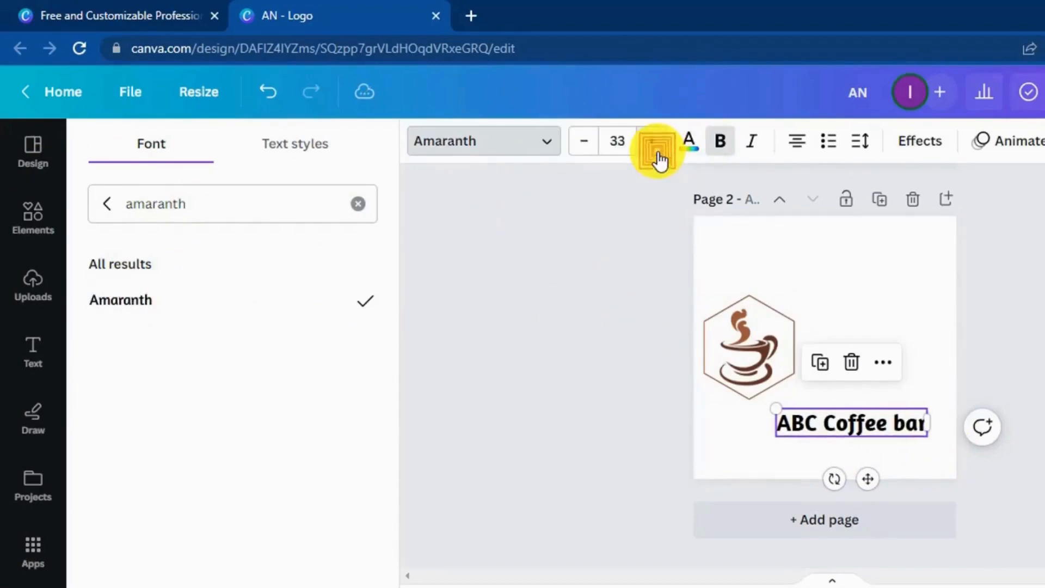
{"action": "left_click", "coordinate": [658, 154]}
{"action": "left_click_drag", "start_coordinate": [884, 412], "coordinate": [902, 336]}
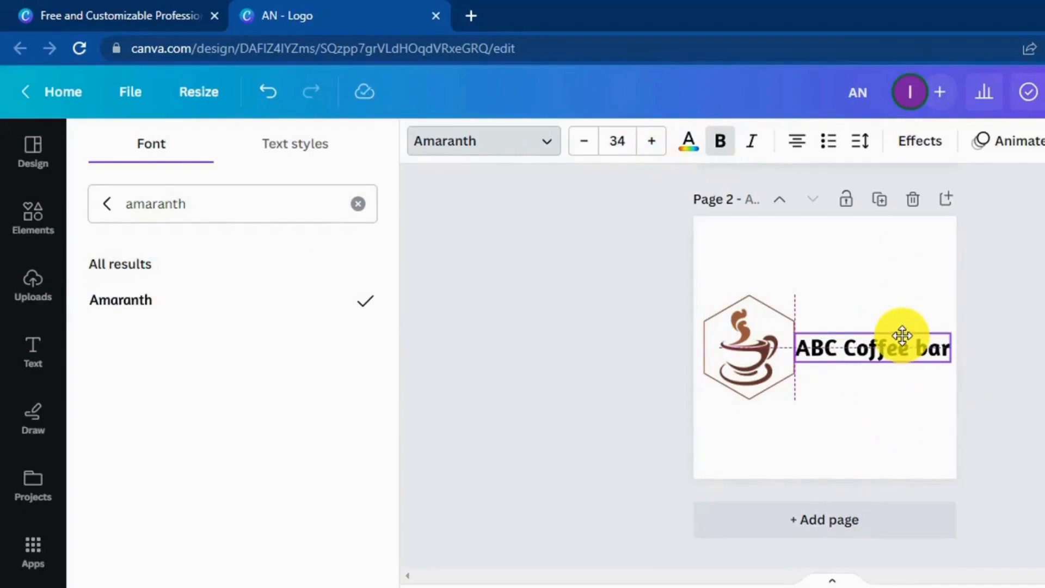
{"action": "left_click", "coordinate": [942, 432]}
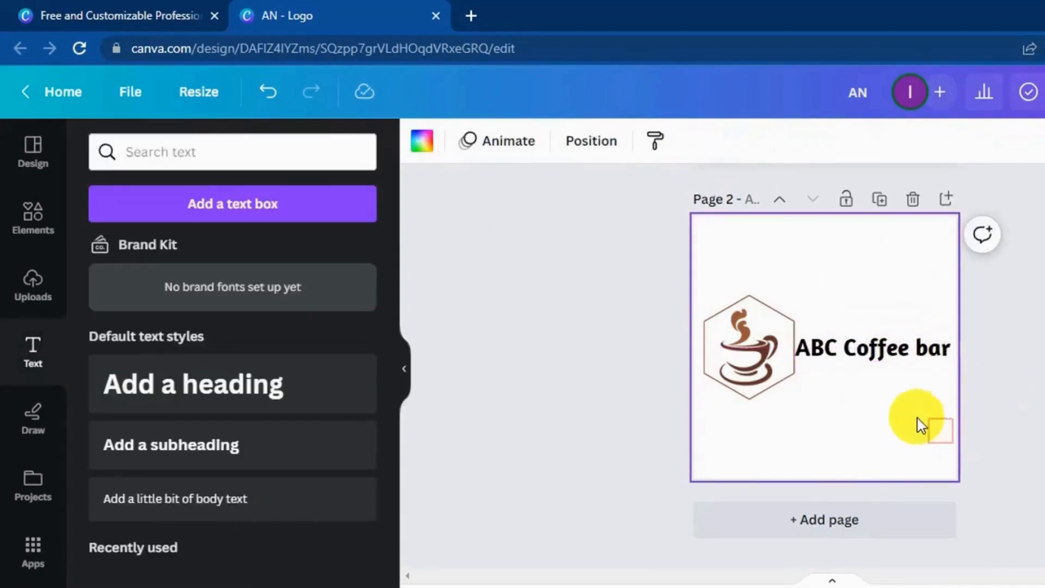
Group the coffee cup with its hexagon, shrink the group and reposition the "ABC Coffee bar" text just beside it.
{"action": "left_click", "coordinate": [505, 436]}
{"action": "left_click", "coordinate": [733, 363]}
{"action": "left_click", "coordinate": [699, 354], "text": "shift"}
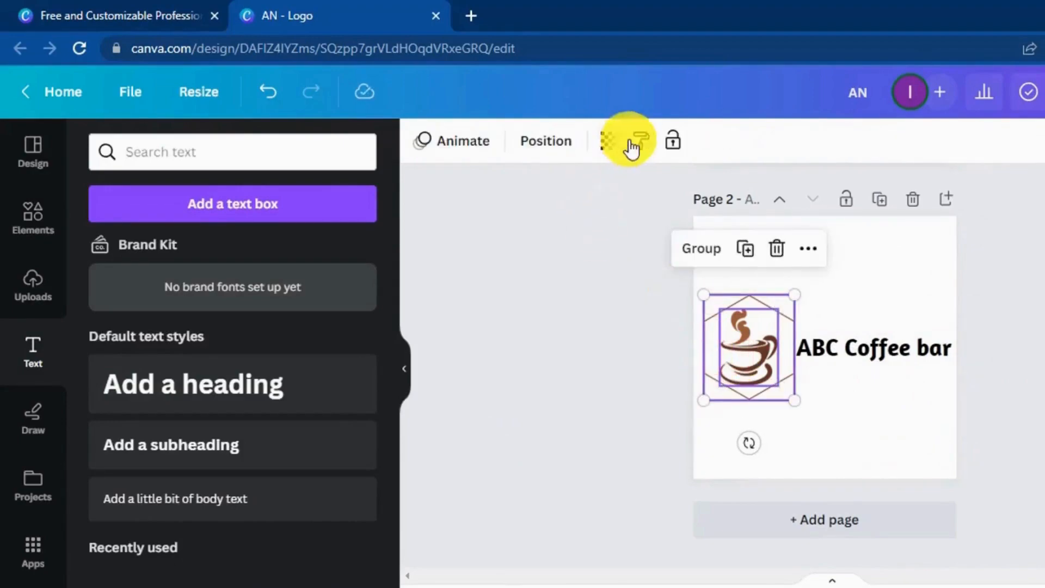
{"action": "left_click", "coordinate": [697, 249]}
{"action": "left_click_drag", "start_coordinate": [799, 398], "coordinate": [762, 356]}
{"action": "mouse_move", "coordinate": [850, 367]}
{"action": "left_mouse_down"}
{"action": "mouse_move", "coordinate": [827, 361]}
{"action": "mouse_move", "coordinate": [843, 353]}
{"action": "left_mouse_up"}
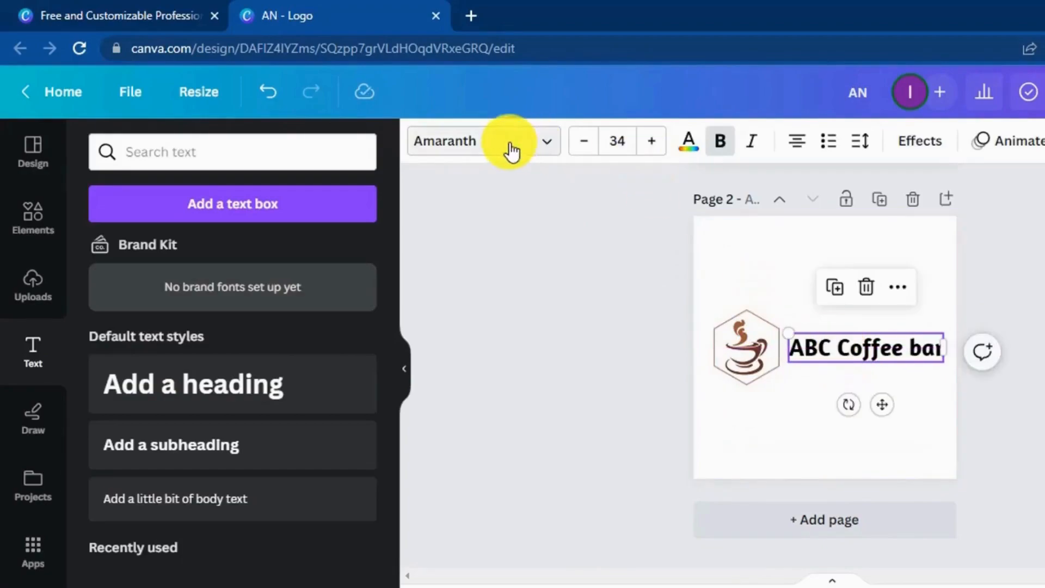
Recolour the whole "ABC Coffee bar" text with the lighter brown document colour.
{"action": "left_click", "coordinate": [601, 229]}
{"action": "left_click", "coordinate": [902, 352]}
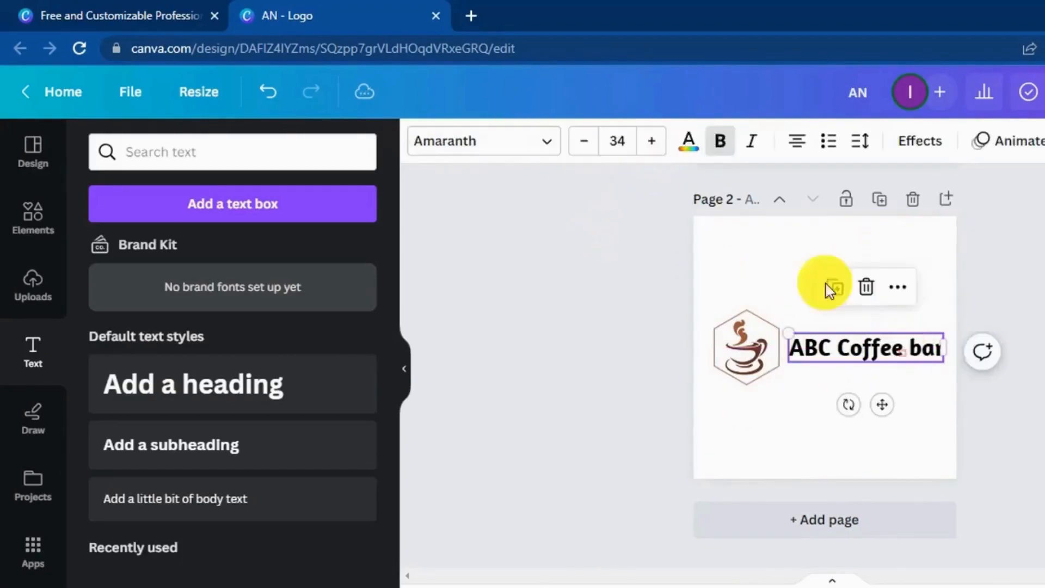
{"action": "left_click", "coordinate": [691, 142]}
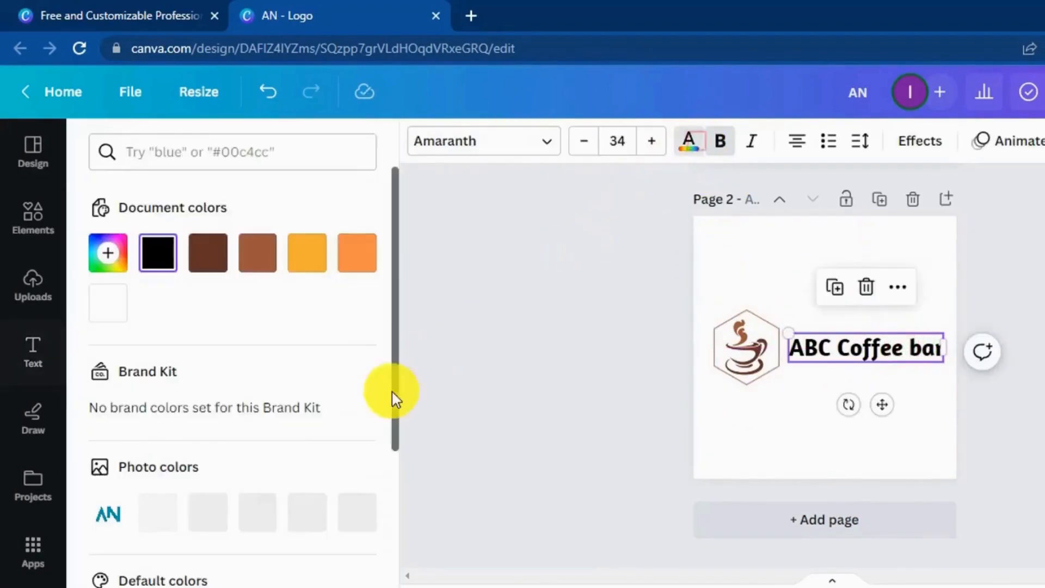
{"action": "left_click", "coordinate": [258, 253]}
{"action": "left_click", "coordinate": [1041, 358]}
{"action": "left_click", "coordinate": [882, 357]}
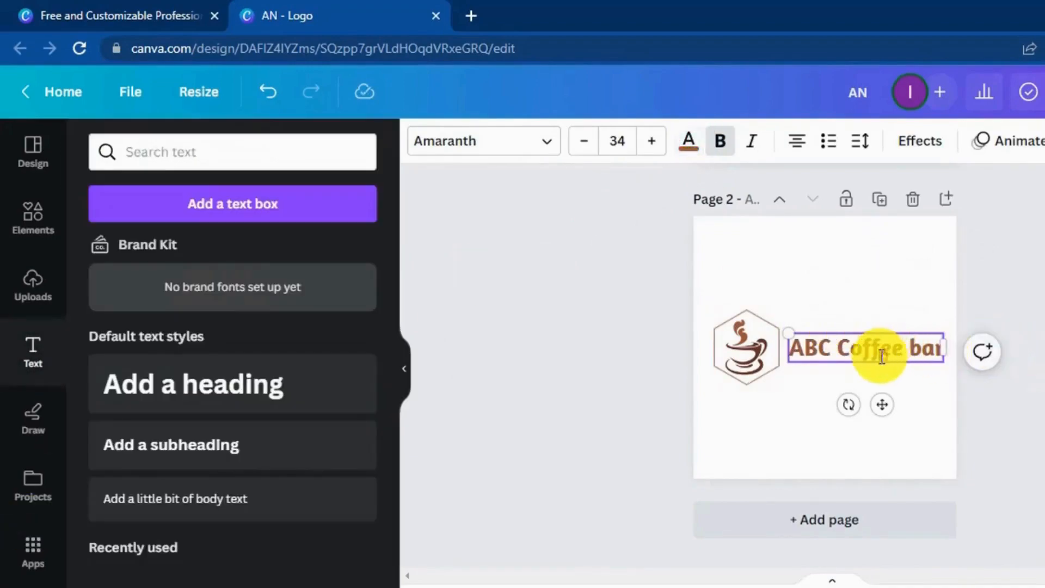
Recolour only the word "Coffee" in the logo text with the dark brown document colour.
{"action": "left_click", "coordinate": [579, 361]}
{"action": "left_click", "coordinate": [840, 346]}
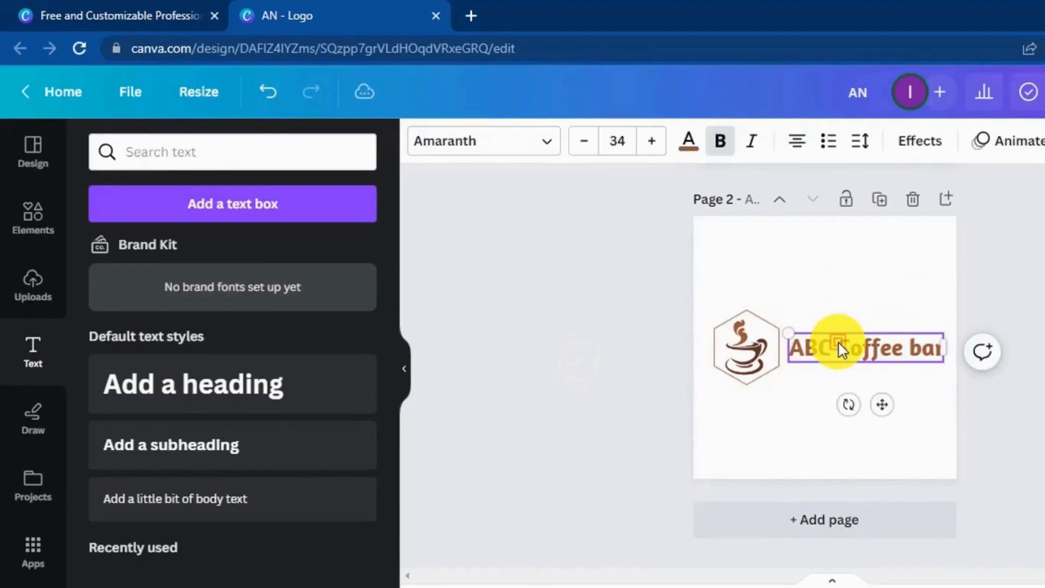
{"action": "left_click_drag", "start_coordinate": [838, 347], "coordinate": [903, 347]}
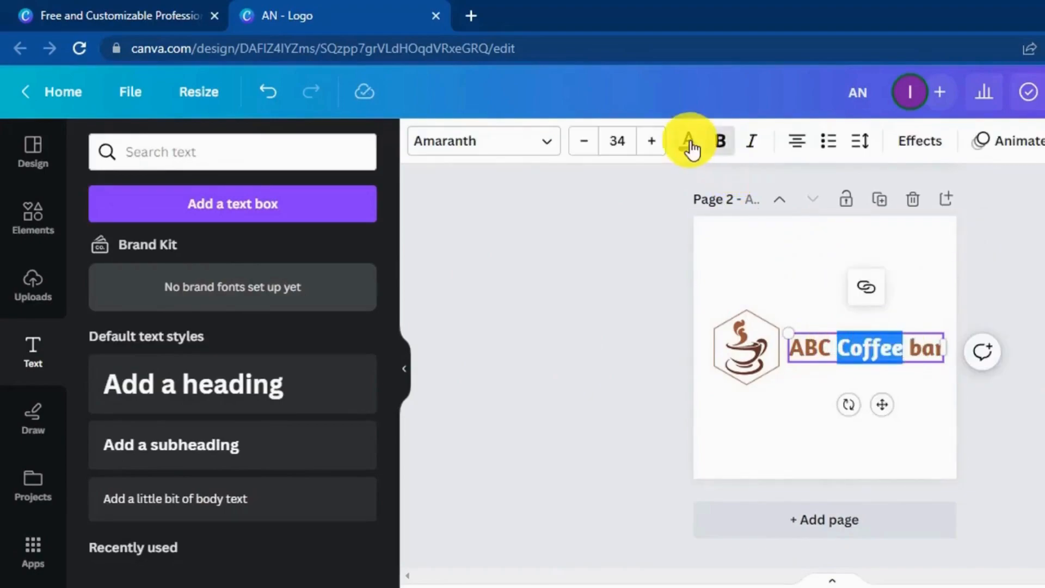
{"action": "left_click", "coordinate": [689, 147]}
{"action": "left_click", "coordinate": [163, 257]}
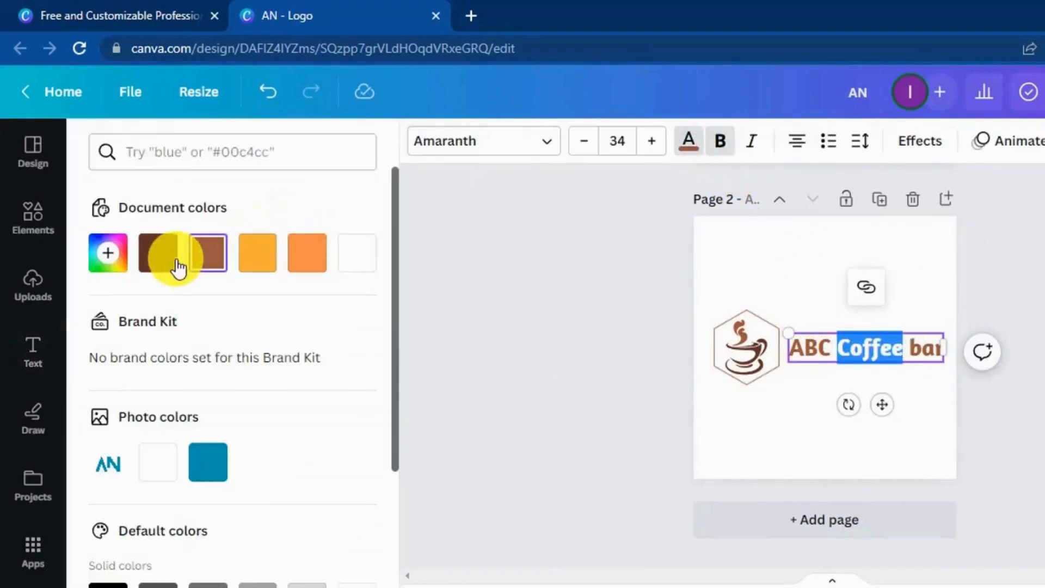
{"action": "left_click", "coordinate": [922, 449]}
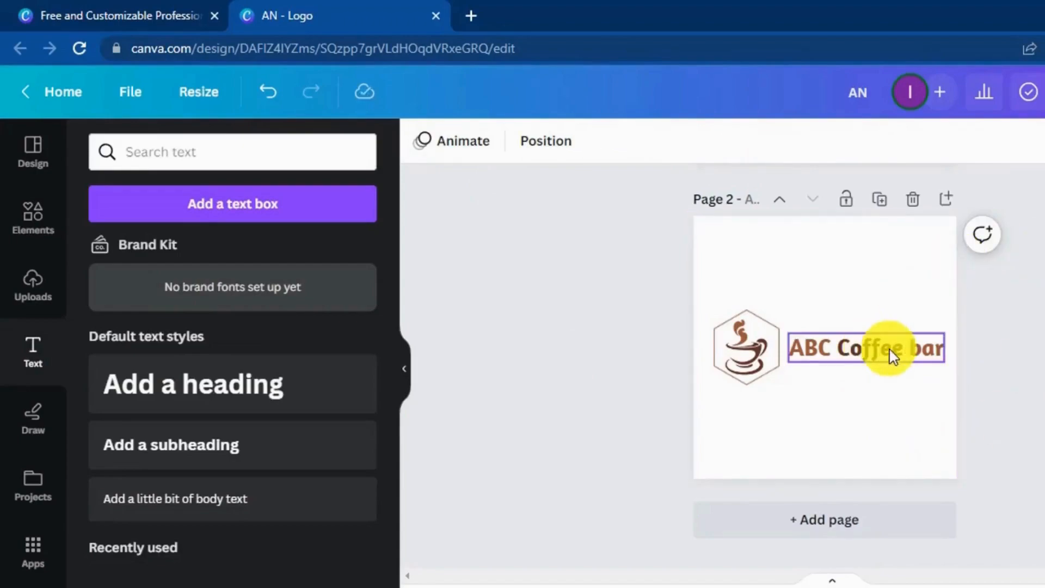
Duplicate the hexagon cup and its "ABC Coffee bar" text together and place the copy directly below the original.
{"action": "left_click", "coordinate": [921, 352]}
{"action": "left_click", "coordinate": [753, 336], "text": "shift"}
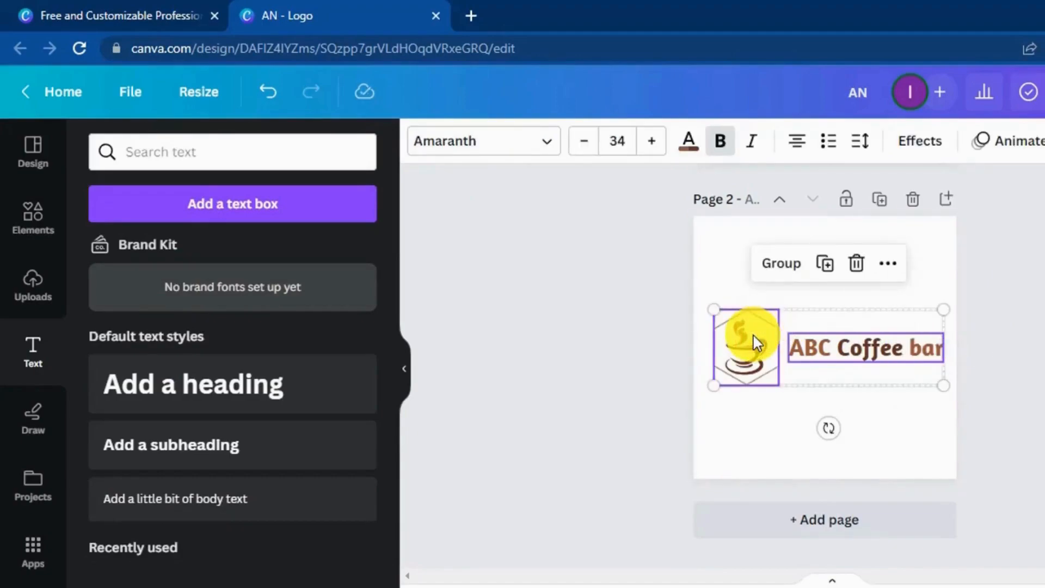
{"action": "right_click", "coordinate": [756, 332]}
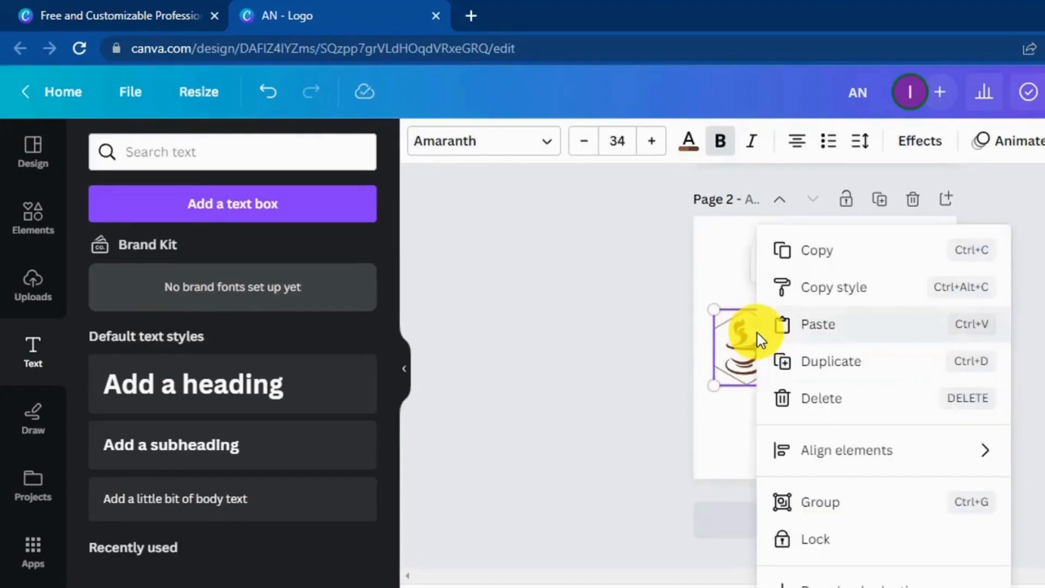
{"action": "left_click", "coordinate": [804, 361]}
{"action": "left_click_drag", "start_coordinate": [830, 349], "coordinate": [822, 433]}
Group the original hexagon cup with its text and move the group up on page 2.
{"action": "left_click", "coordinate": [982, 349]}
{"action": "left_click", "coordinate": [847, 346]}
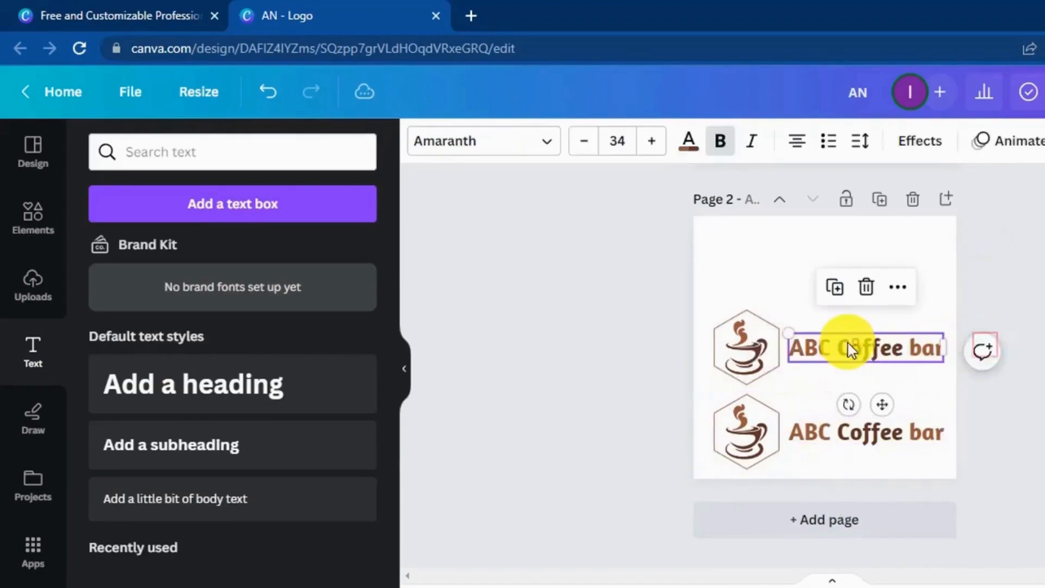
{"action": "left_click", "coordinate": [756, 326], "text": "shift"}
{"action": "left_click", "coordinate": [776, 275]}
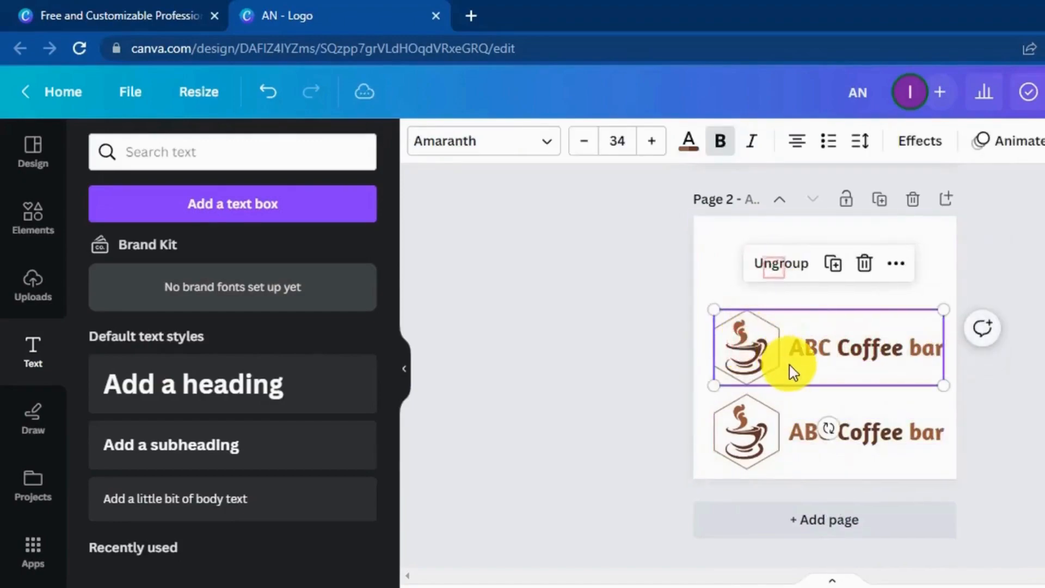
{"action": "left_click_drag", "start_coordinate": [777, 354], "coordinate": [787, 310]}
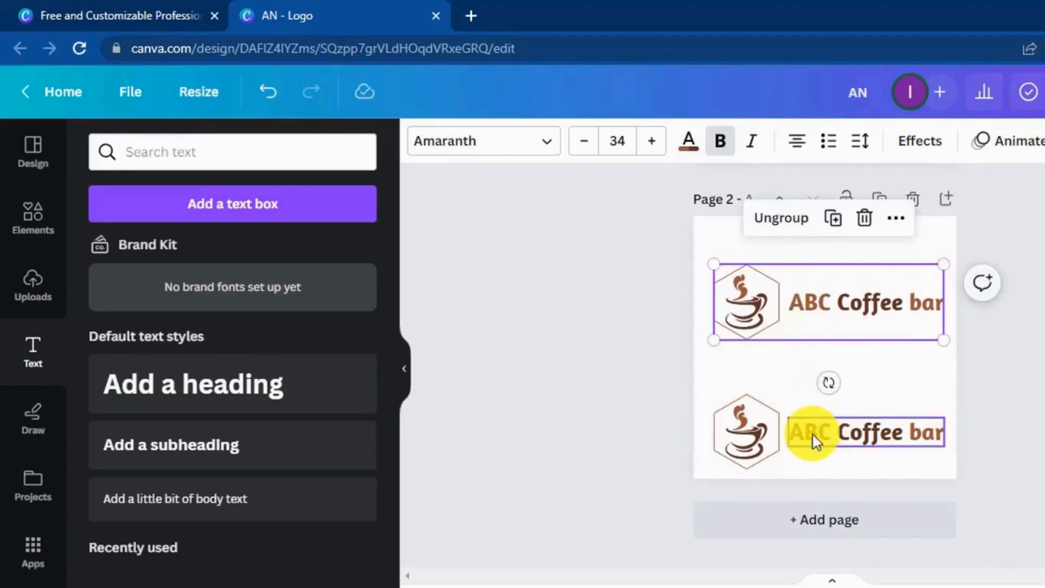
Rearrange the duplicated logo into a stacked layout, with the hexagon cup centred above the "ABC Coffee bar" text.
{"action": "left_click_drag", "start_coordinate": [758, 431], "coordinate": [816, 384]}
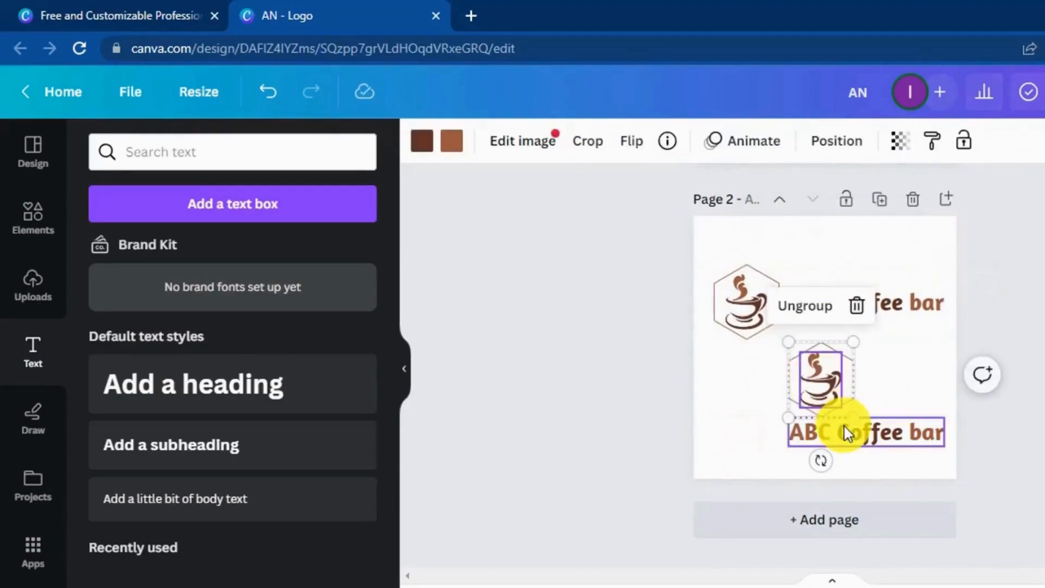
{"action": "left_click_drag", "start_coordinate": [840, 432], "coordinate": [805, 439]}
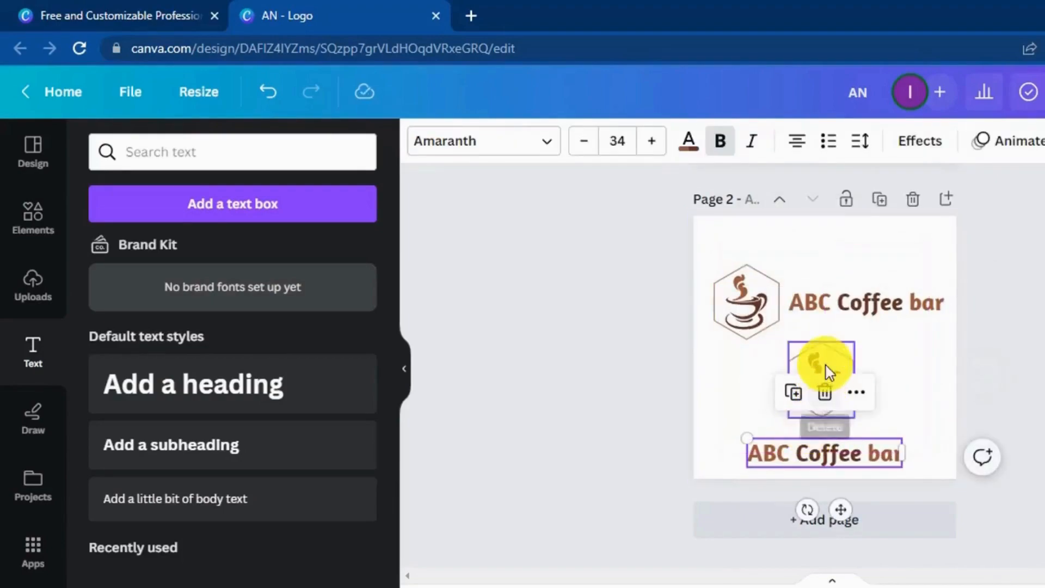
{"action": "left_click_drag", "start_coordinate": [822, 367], "coordinate": [828, 392]}
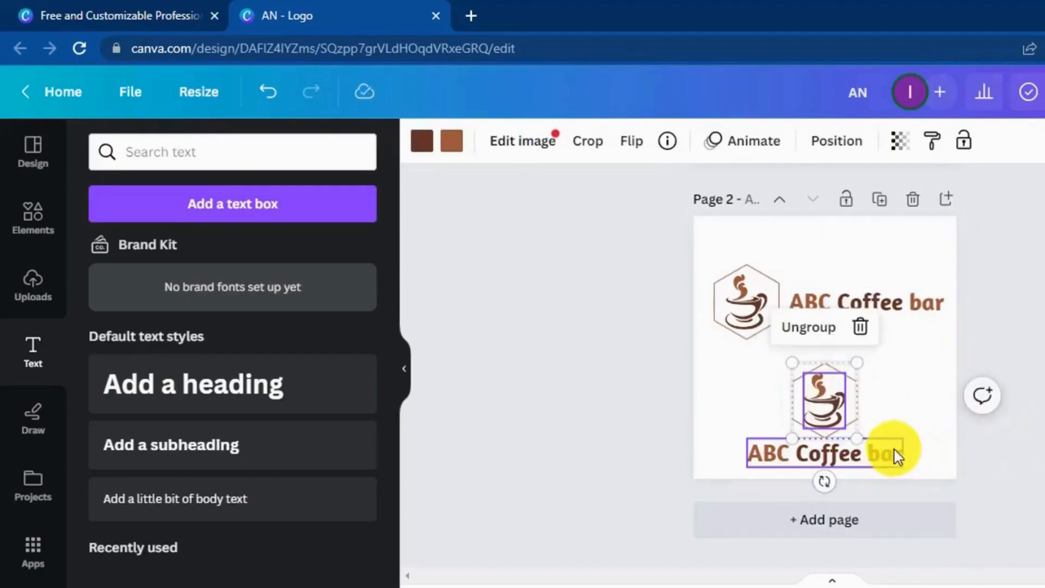
Shift the lower "ABC Coffee bar" text so it sits centred beneath the stacked hexagon cup.
{"action": "left_click_drag", "start_coordinate": [893, 449], "coordinate": [891, 452]}
{"action": "left_click", "coordinate": [938, 426]}
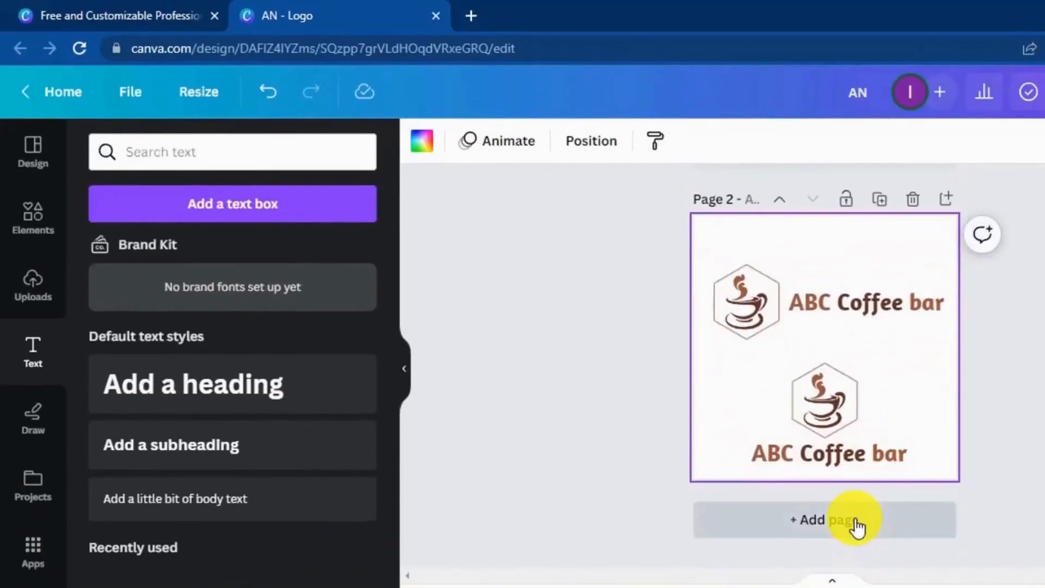
Add a third page and apply the green round "BORCELLE" outdoor adventure badge template to it.
{"action": "left_click", "coordinate": [841, 526]}
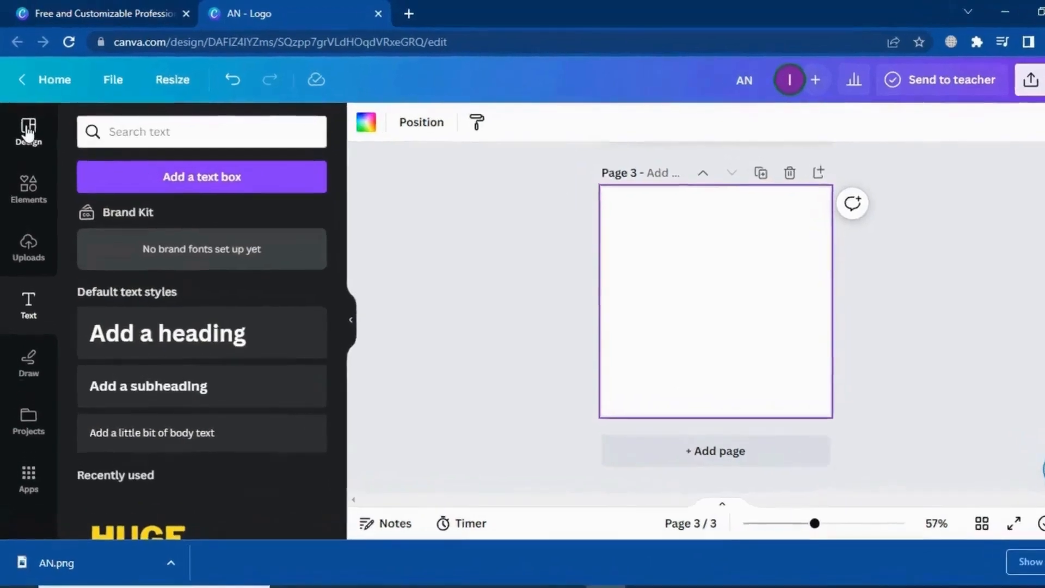
{"action": "left_click", "coordinate": [28, 124]}
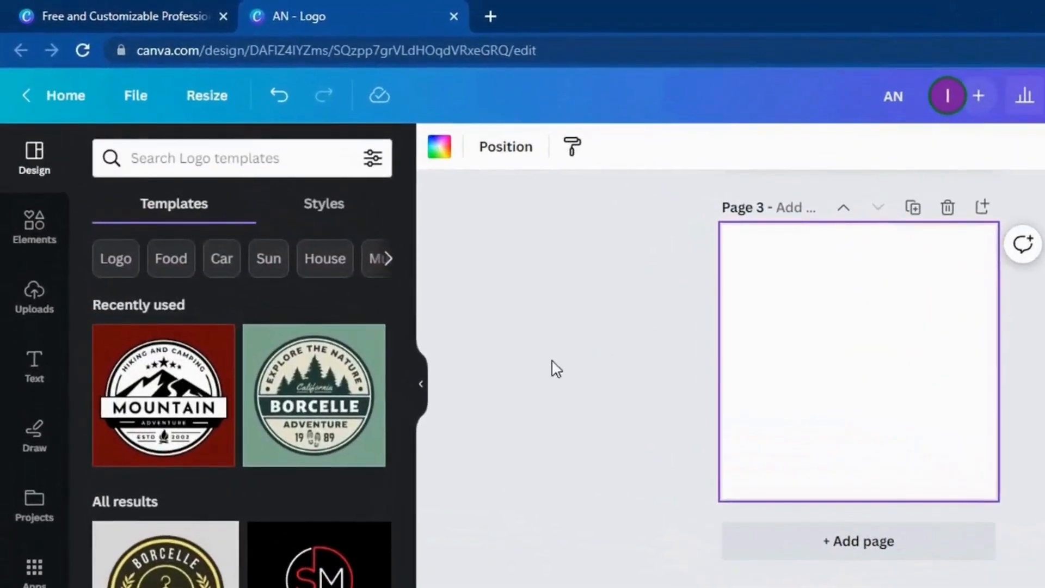
{"action": "scroll", "coordinate": [406, 415], "scroll_direction": "down", "scroll_amount": 2}
{"action": "scroll", "coordinate": [406, 415], "scroll_direction": "down", "scroll_amount": 2}
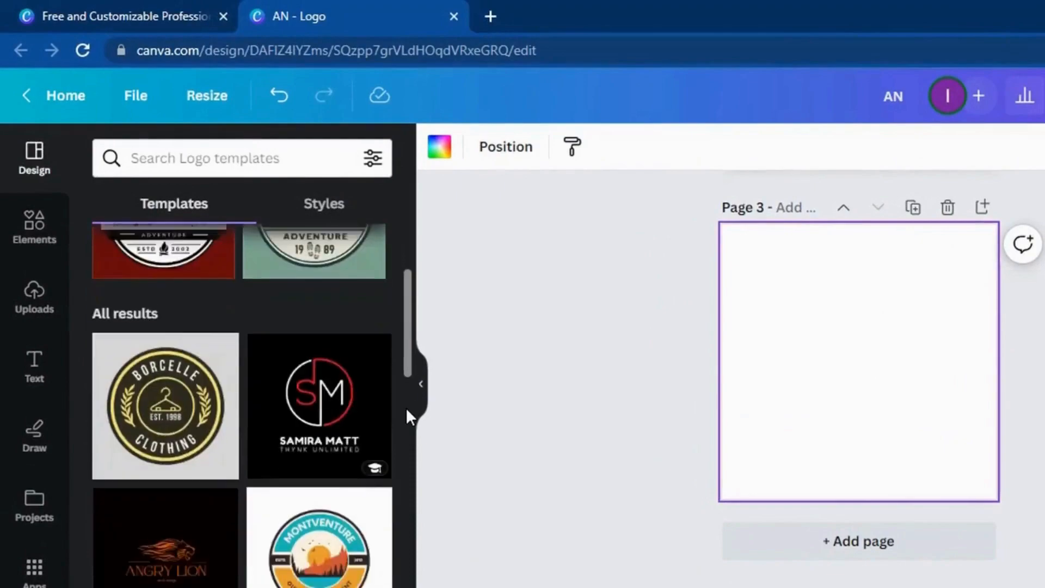
{"action": "scroll", "coordinate": [406, 407], "scroll_direction": "down", "scroll_amount": 3}
{"action": "scroll", "coordinate": [406, 407], "scroll_direction": "up", "scroll_amount": 3}
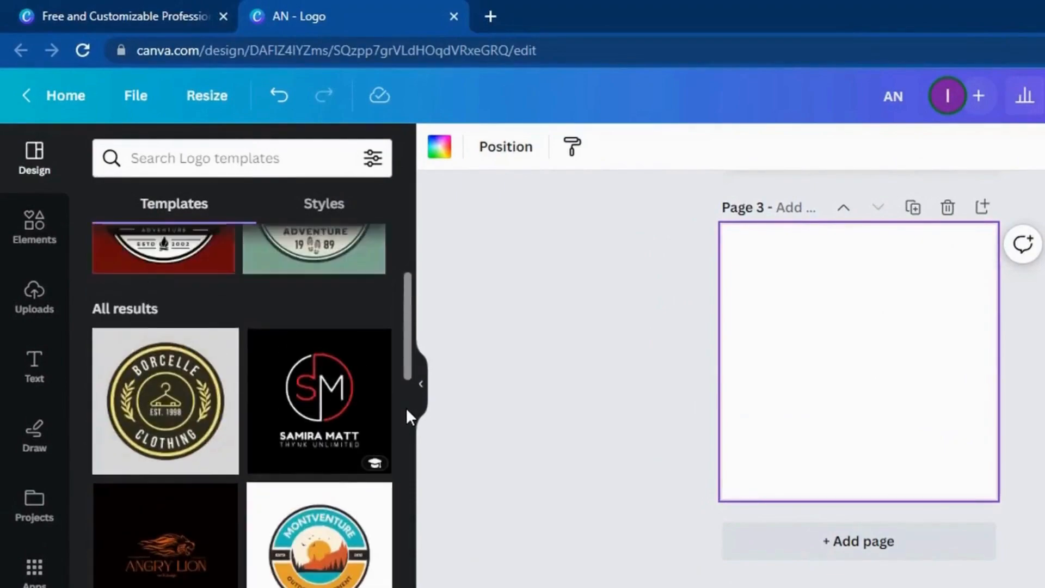
{"action": "scroll", "coordinate": [406, 407], "scroll_direction": "up", "scroll_amount": 2}
{"action": "left_click_drag", "start_coordinate": [294, 311], "coordinate": [332, 276]}
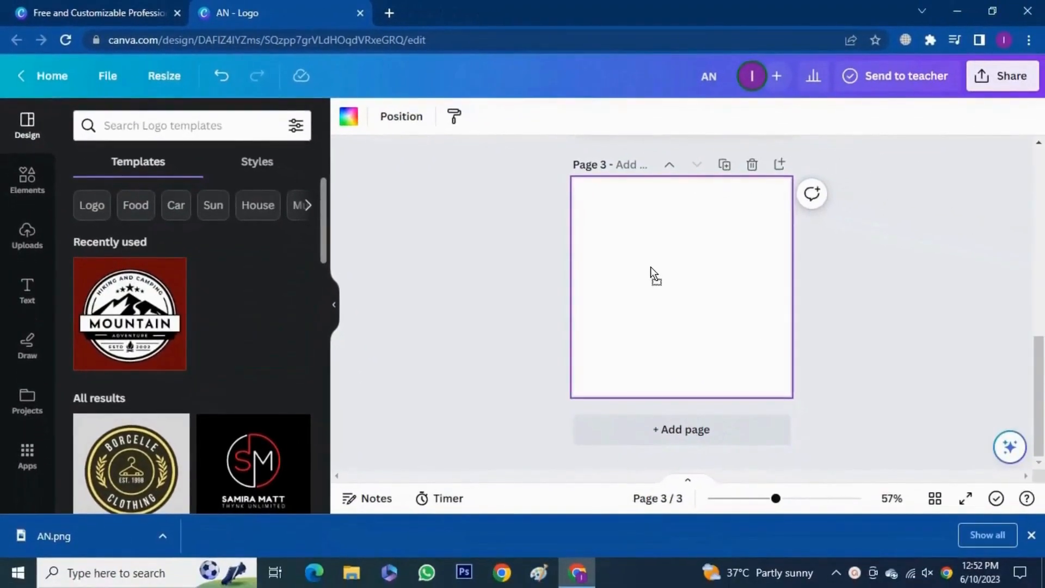
{"action": "left_click_drag", "start_coordinate": [651, 266], "coordinate": [651, 267]}
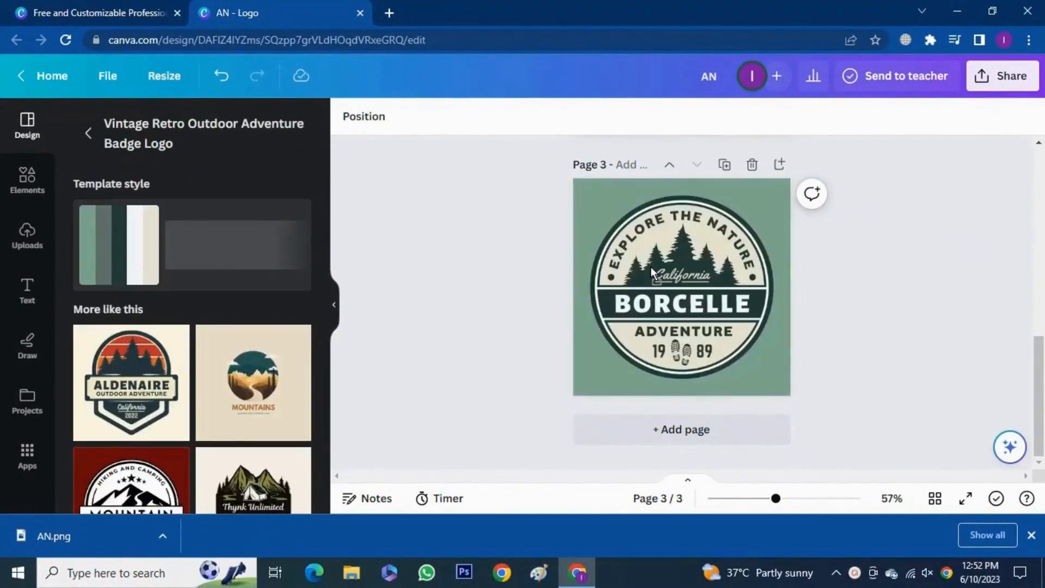
Replace the badge's "BORCELLE" text with "ABCDEF" and the "ADVENTURE" text below it with "TRAVELS".
{"action": "double_click", "coordinate": [700, 302]}
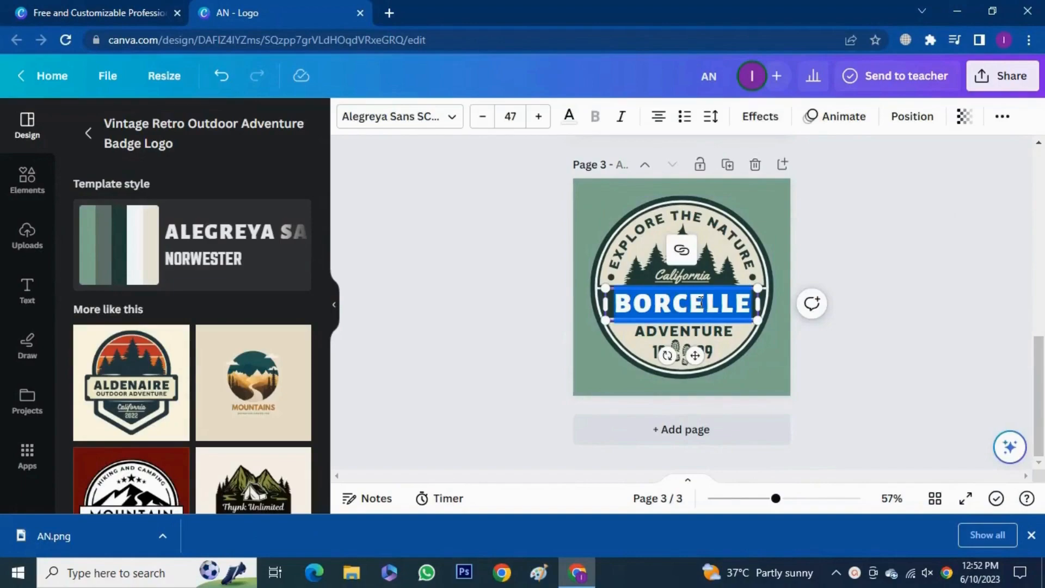
{"action": "type", "text": "AB"}
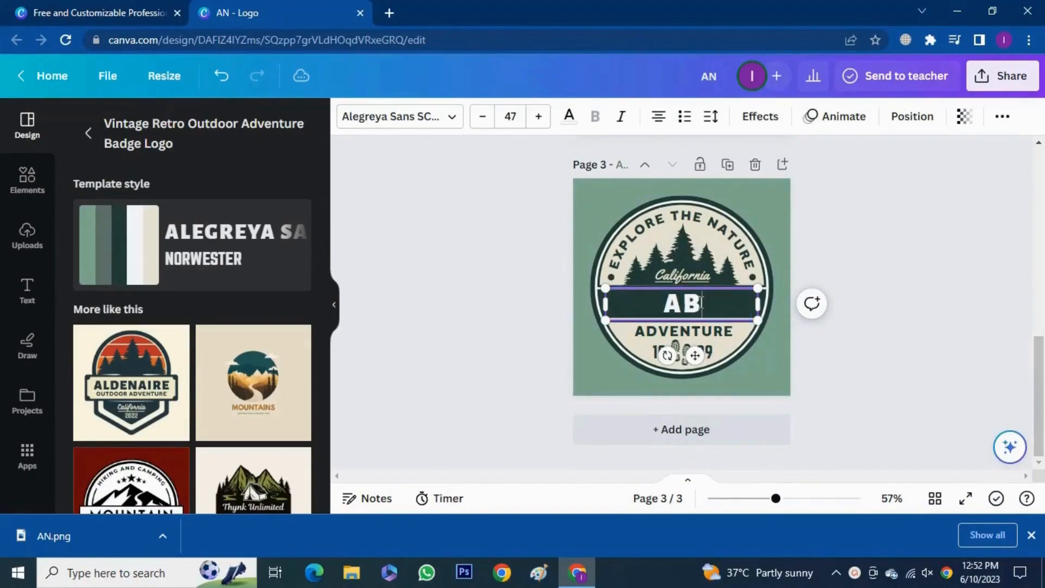
{"action": "type", "text": "CDEF"}
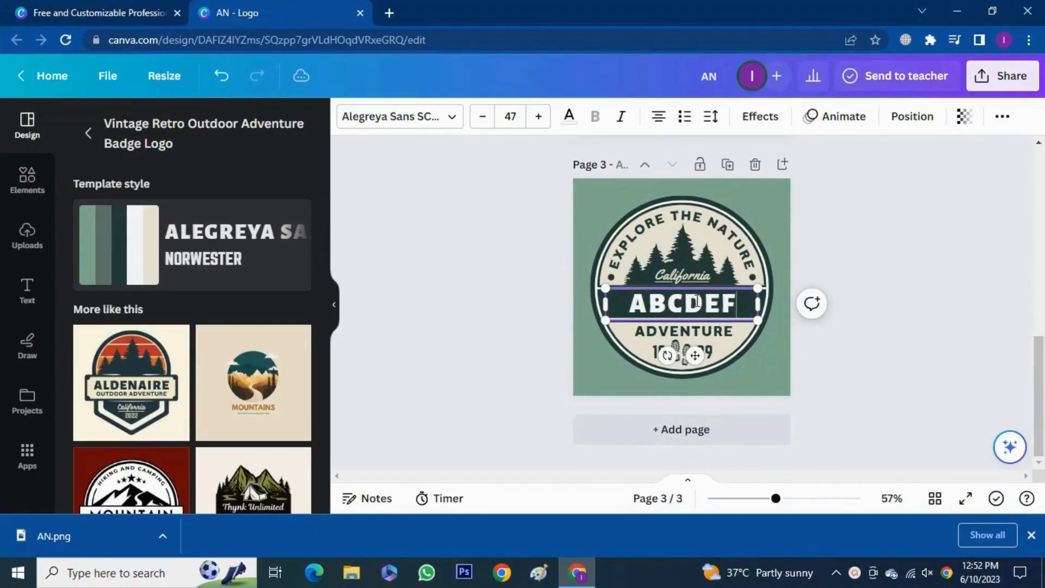
{"action": "left_click", "coordinate": [859, 344]}
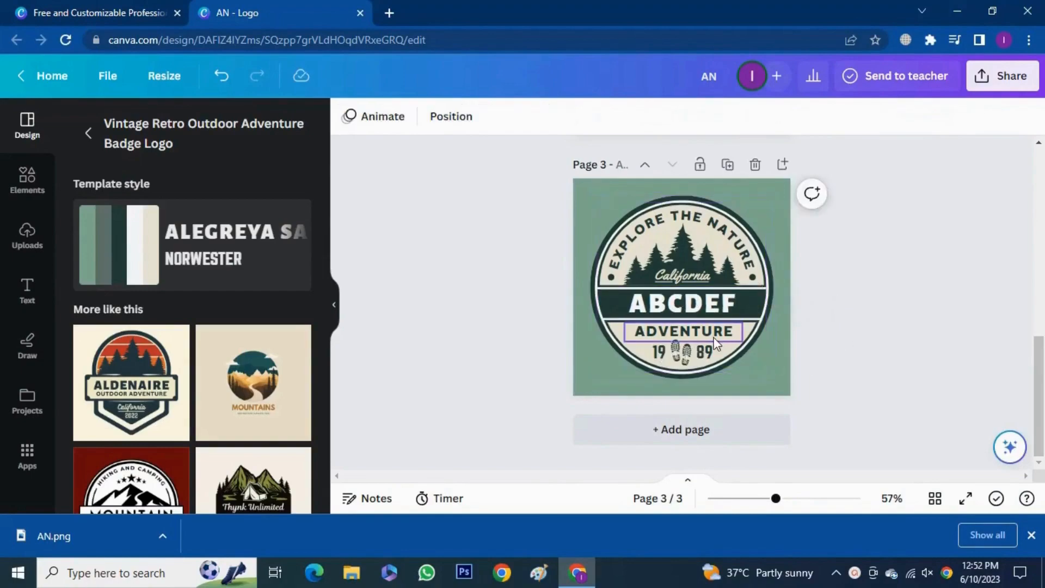
{"action": "double_click", "coordinate": [713, 333]}
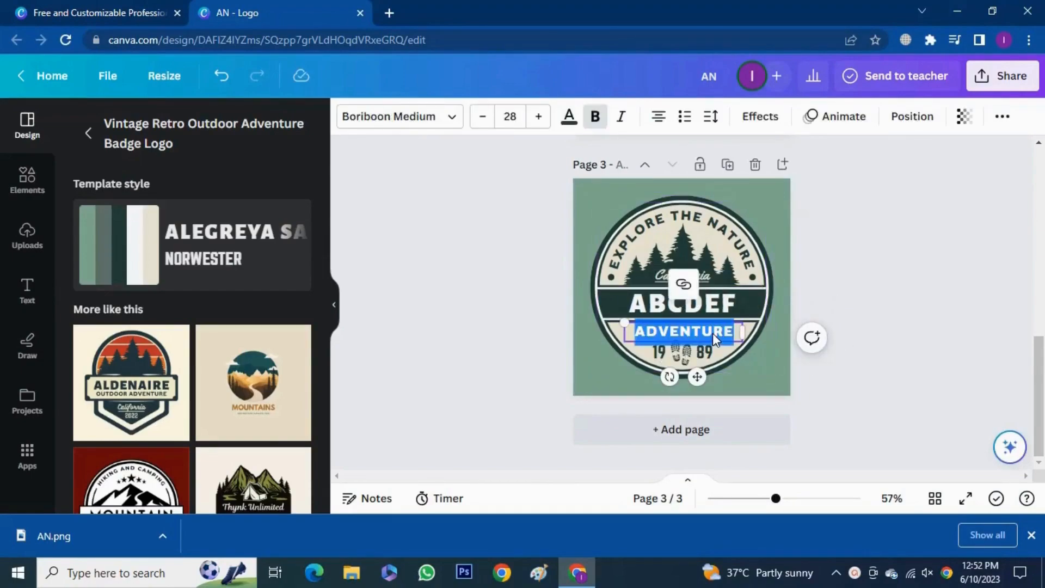
{"action": "type", "text": "TRAVELS"}
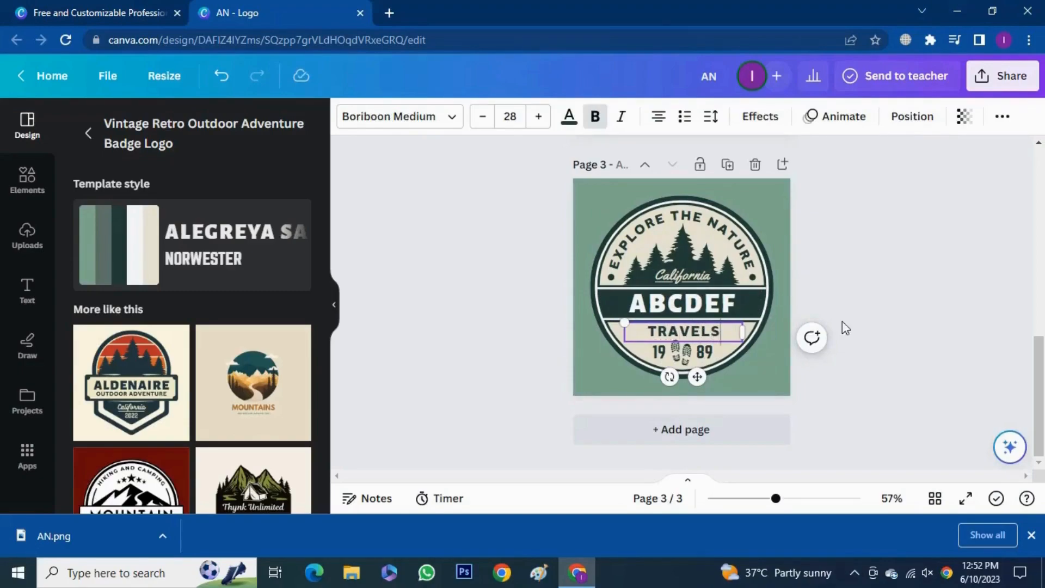
{"action": "left_click", "coordinate": [892, 326]}
Delete the "19", the footprint graphic and the "89" from the lower part of the badge.
{"action": "left_click", "coordinate": [659, 353]}
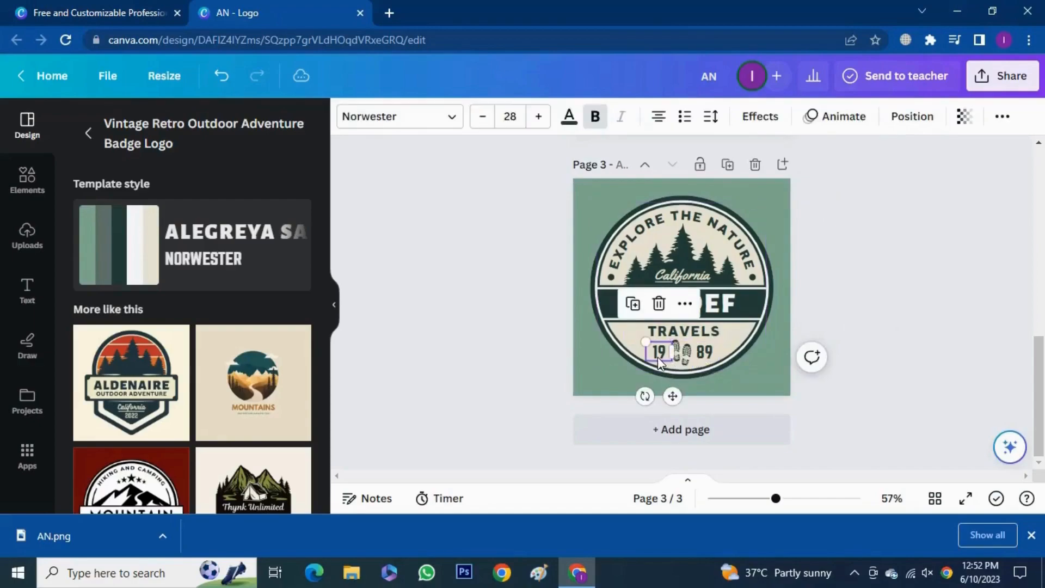
{"action": "key", "text": "Delete"}
{"action": "left_click", "coordinate": [681, 354]}
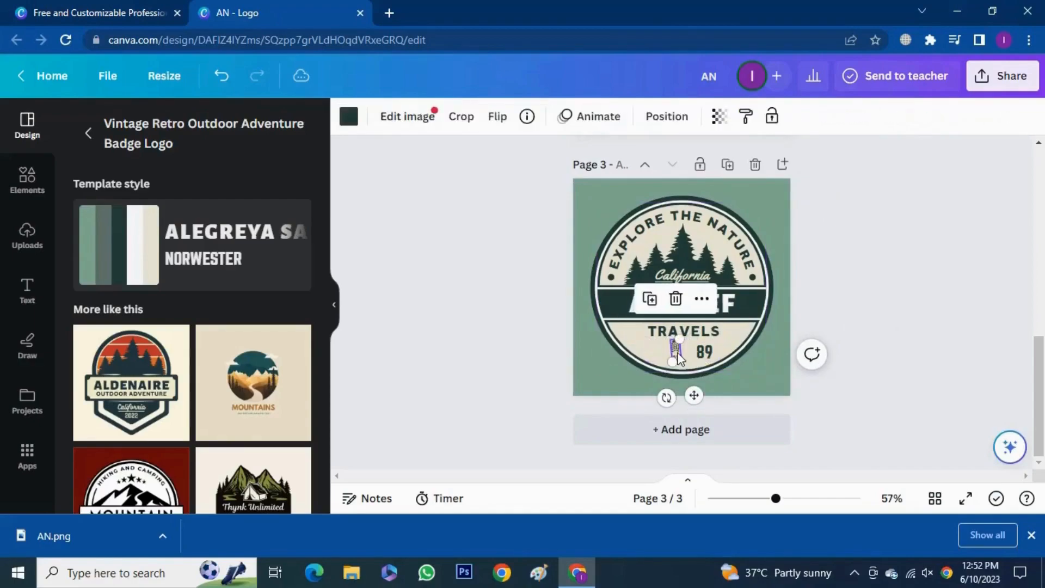
{"action": "key", "text": "Delete"}
{"action": "left_click", "coordinate": [702, 353]}
{"action": "key", "text": "Delete"}
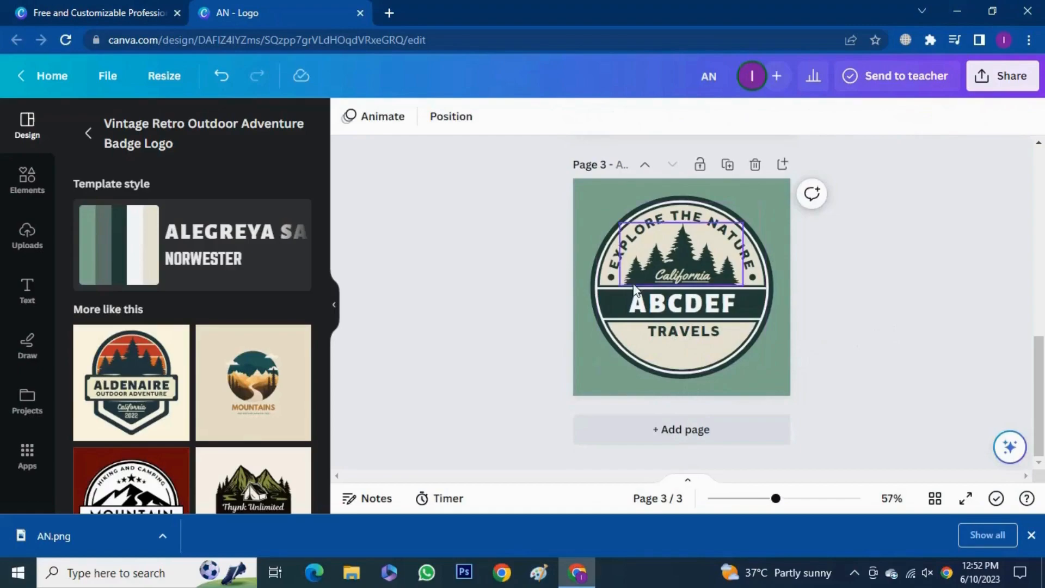
Delete the "California" text and the short line beneath it from the tree graphic.
{"action": "left_click", "coordinate": [673, 280]}
{"action": "left_click", "coordinate": [684, 269]}
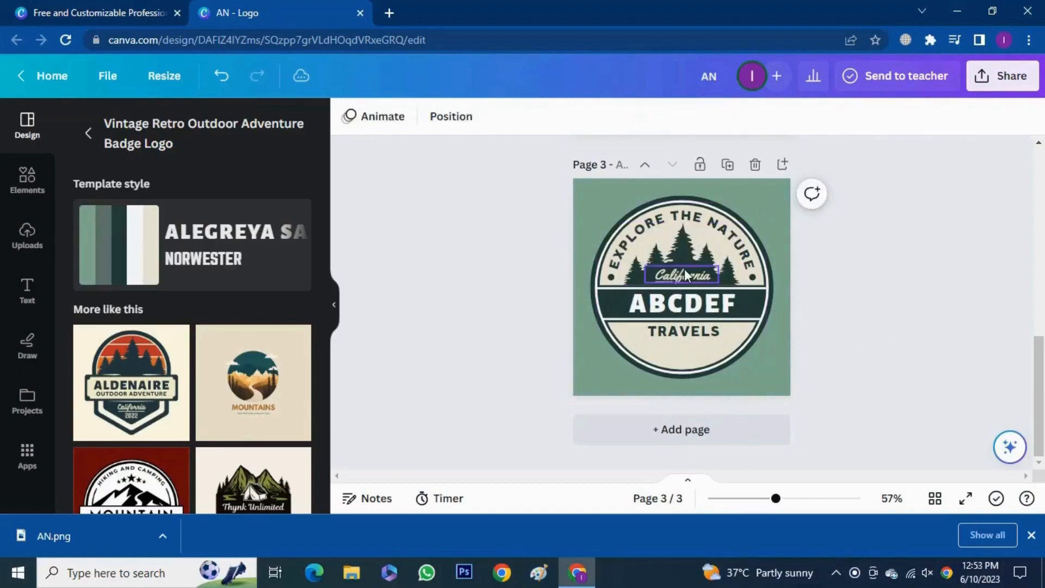
{"action": "left_click", "coordinate": [670, 268]}
{"action": "key", "text": "Delete"}
{"action": "left_click", "coordinate": [667, 282]}
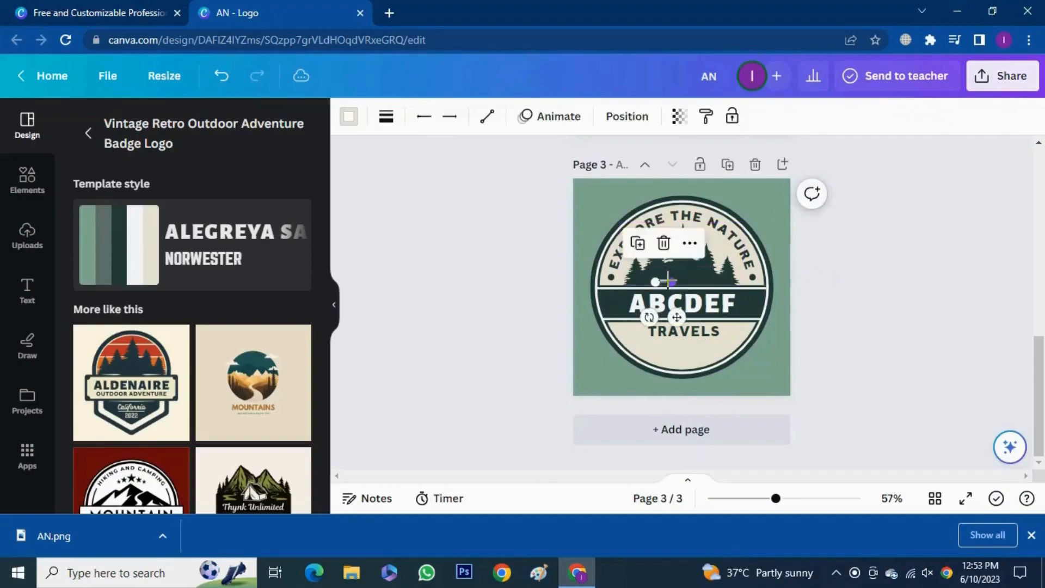
{"action": "key", "text": "Delete"}
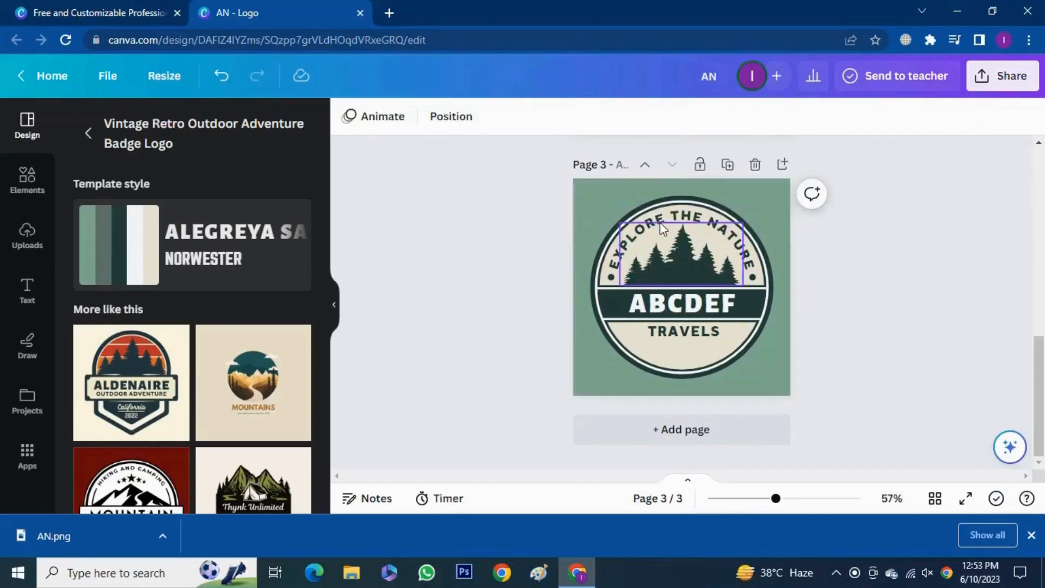
Change the curved text at the top of the badge to "EXPLORE WITH US".
{"action": "left_click", "coordinate": [661, 220]}
{"action": "left_click", "coordinate": [662, 218]}
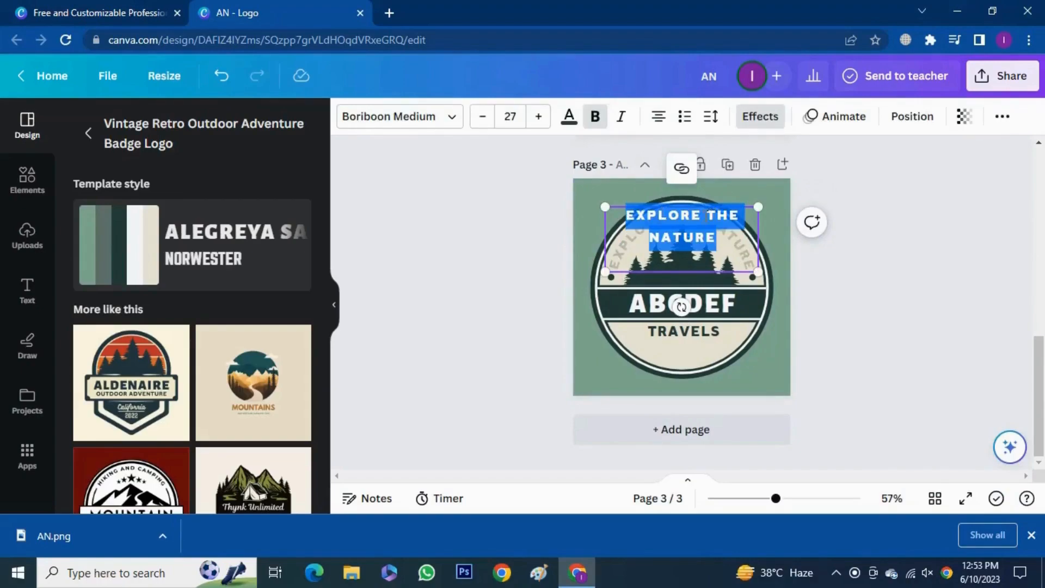
{"action": "left_click", "coordinate": [705, 216]}
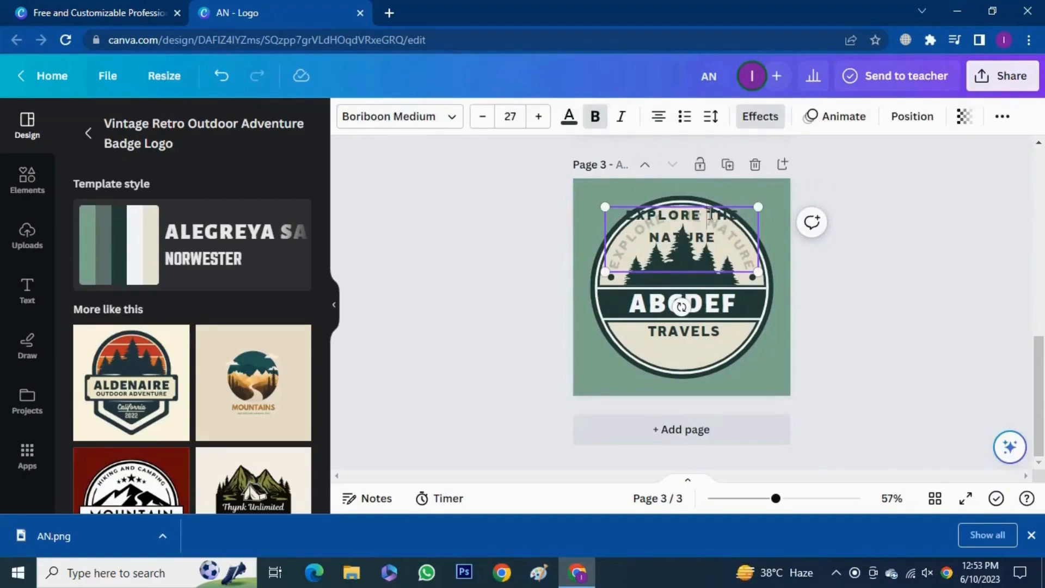
{"action": "left_click_drag", "start_coordinate": [709, 214], "coordinate": [718, 240]}
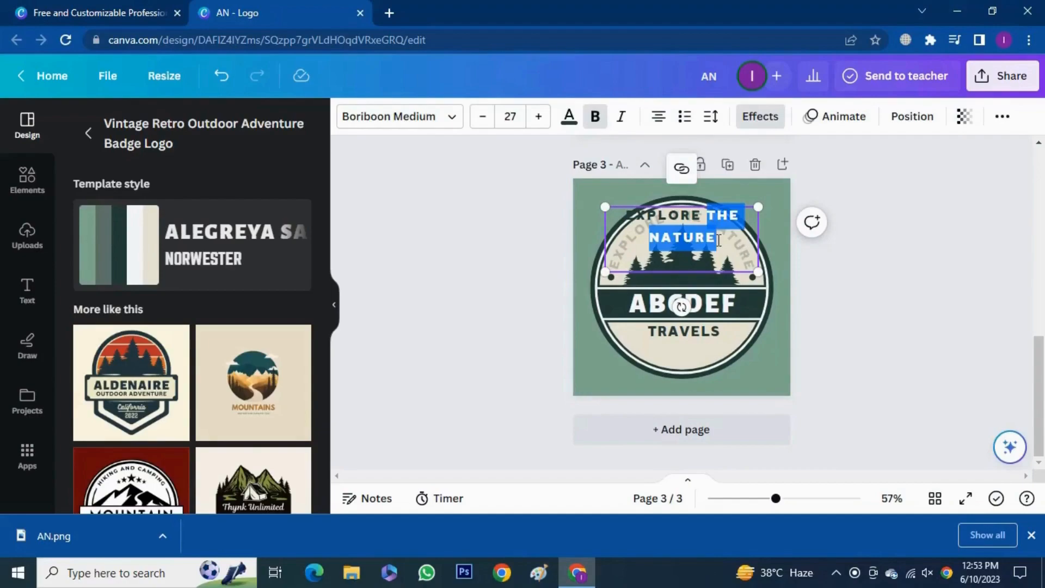
{"action": "type", "text": "WITH"}
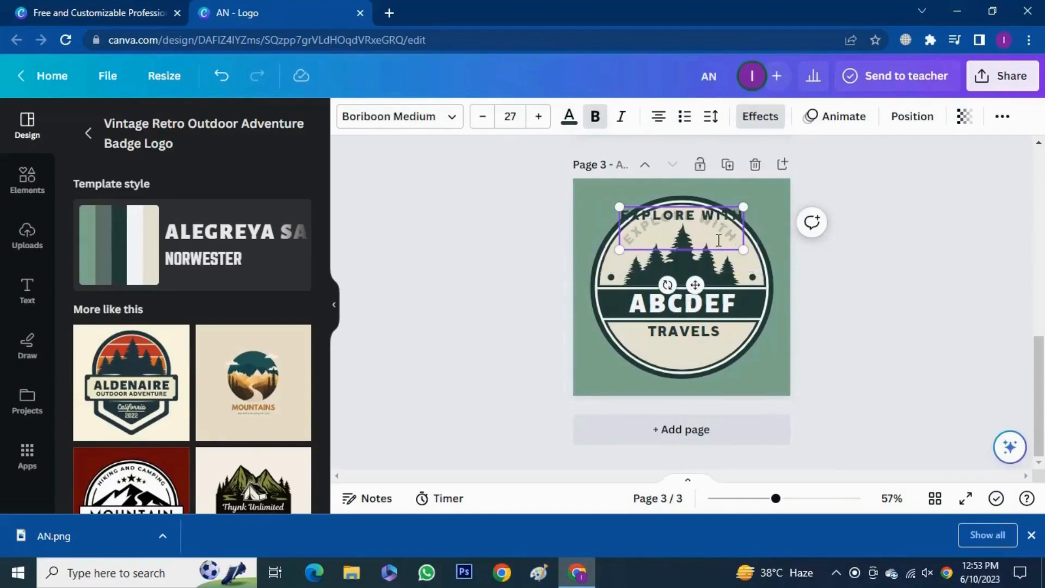
{"action": "type", "text": " US"}
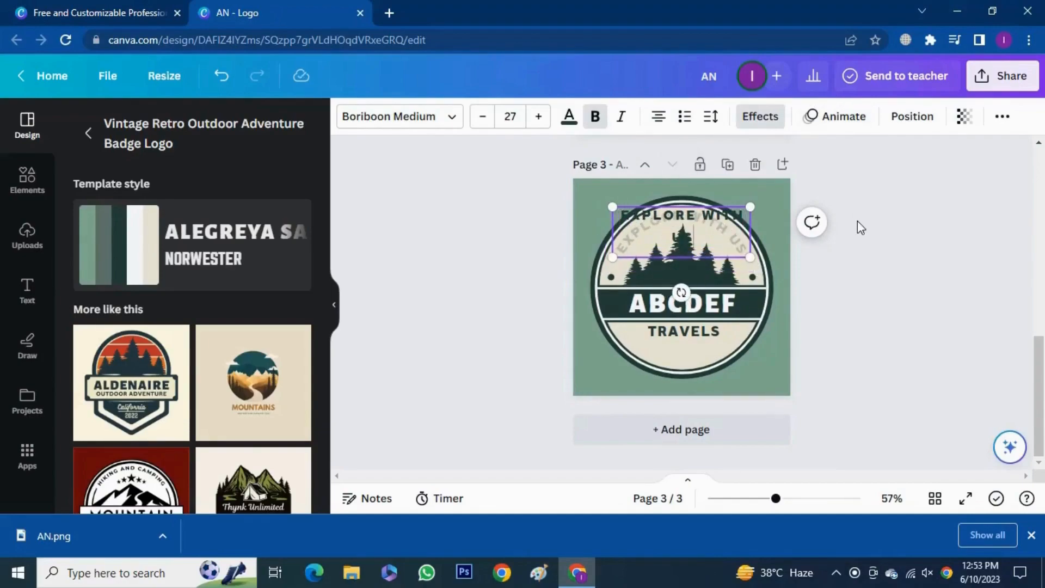
{"action": "left_click", "coordinate": [857, 220]}
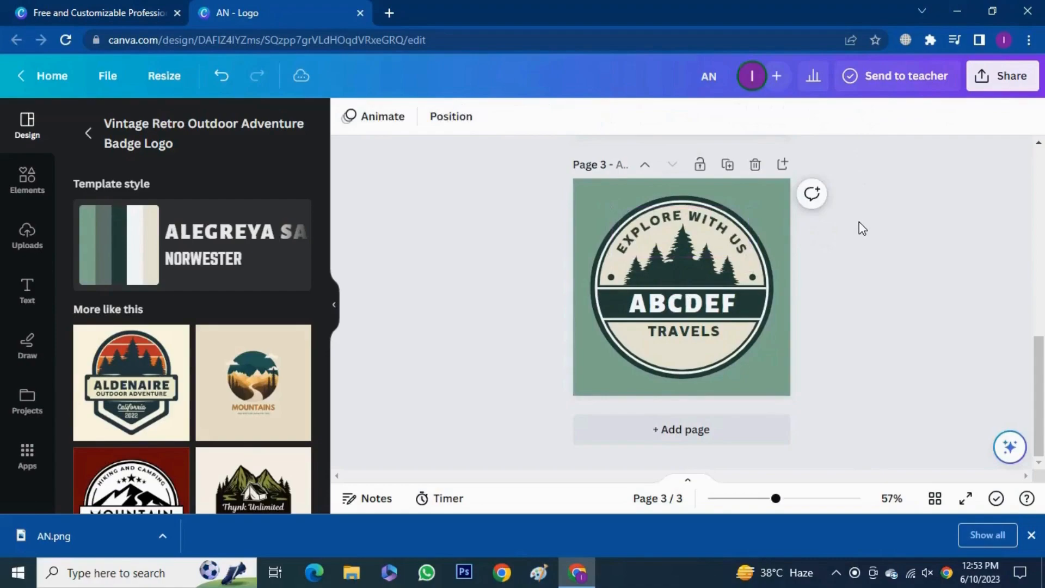
{"action": "left_click", "coordinate": [681, 272]}
{"action": "left_click", "coordinate": [884, 344]}
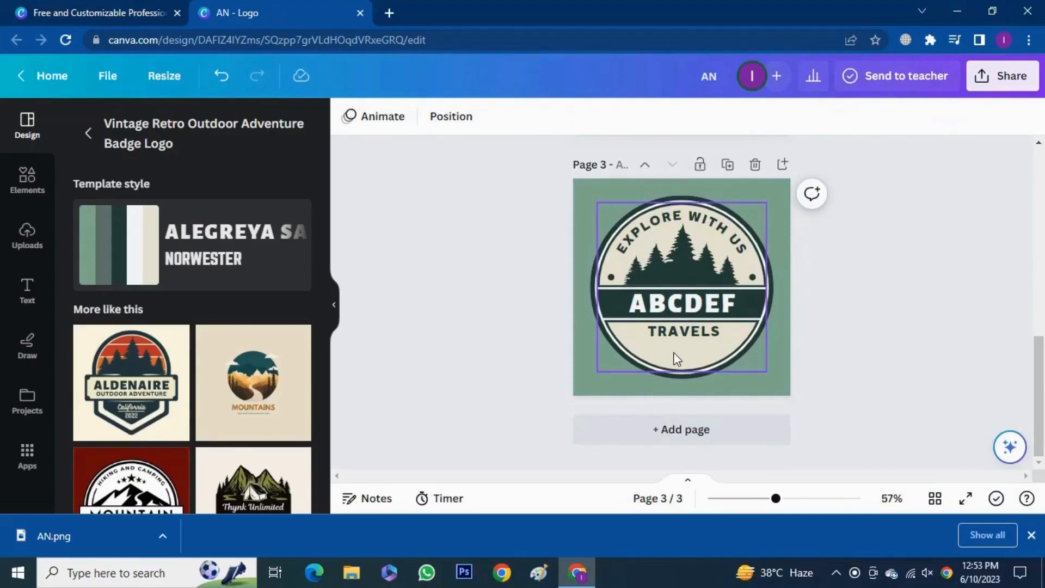
Add a fourth page with the red "MOUNTAIN" hiking and camping badge template and copy its "ADVENTURE" text.
{"action": "left_click", "coordinate": [681, 430]}
{"action": "left_click_drag", "start_coordinate": [131, 425], "coordinate": [688, 330]}
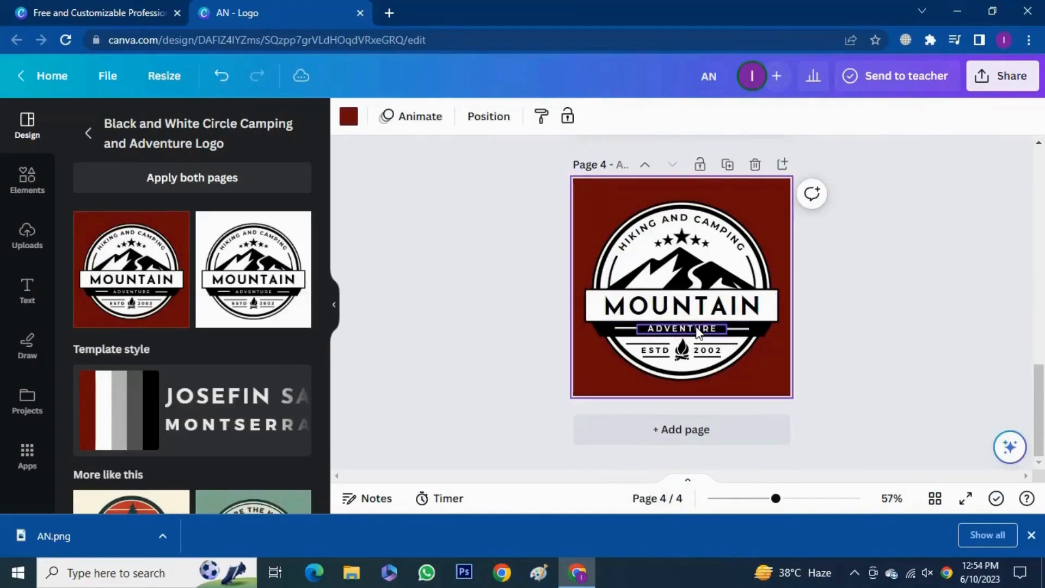
{"action": "left_click", "coordinate": [697, 330]}
{"action": "right_click", "coordinate": [697, 330]}
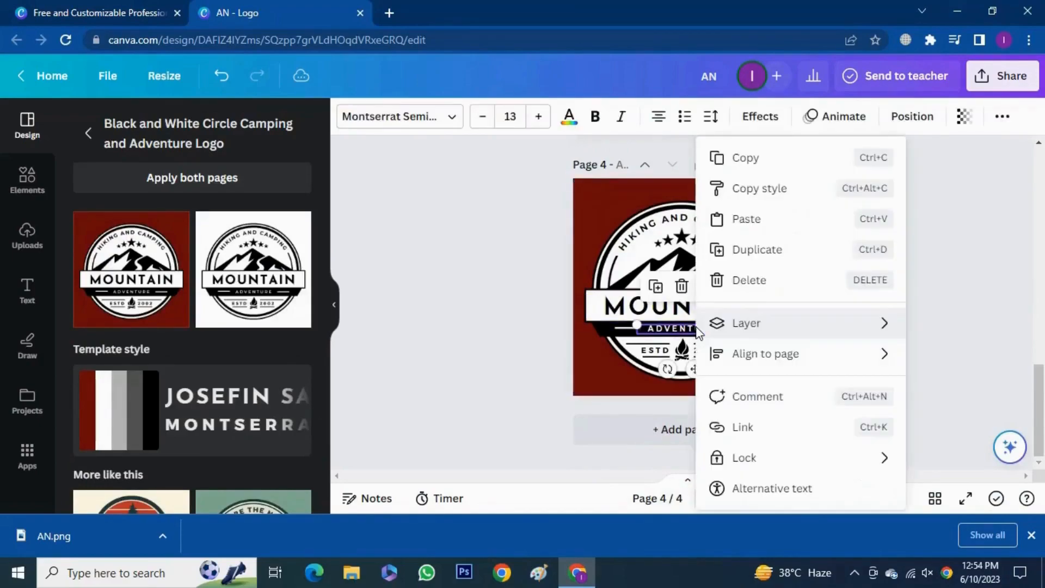
{"action": "left_click", "coordinate": [766, 173]}
{"action": "left_click", "coordinate": [900, 289]}
Paste the "ADVENTURE" text onto page 3 and centre it over the trees just above "ABCDEF".
{"action": "scroll", "coordinate": [907, 295], "scroll_direction": "up", "scroll_amount": 5}
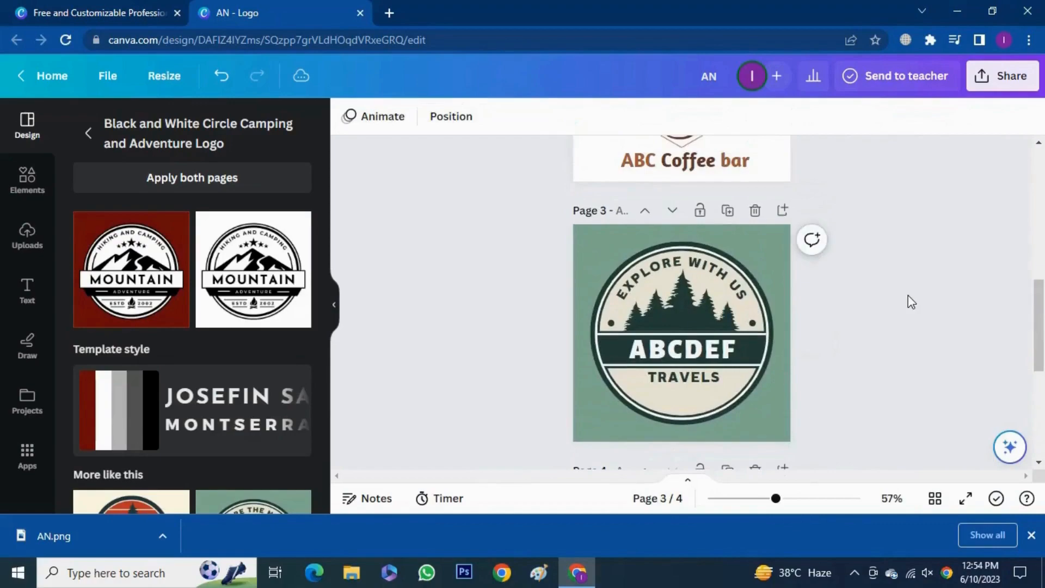
{"action": "left_click", "coordinate": [583, 434]}
{"action": "right_click", "coordinate": [583, 433]}
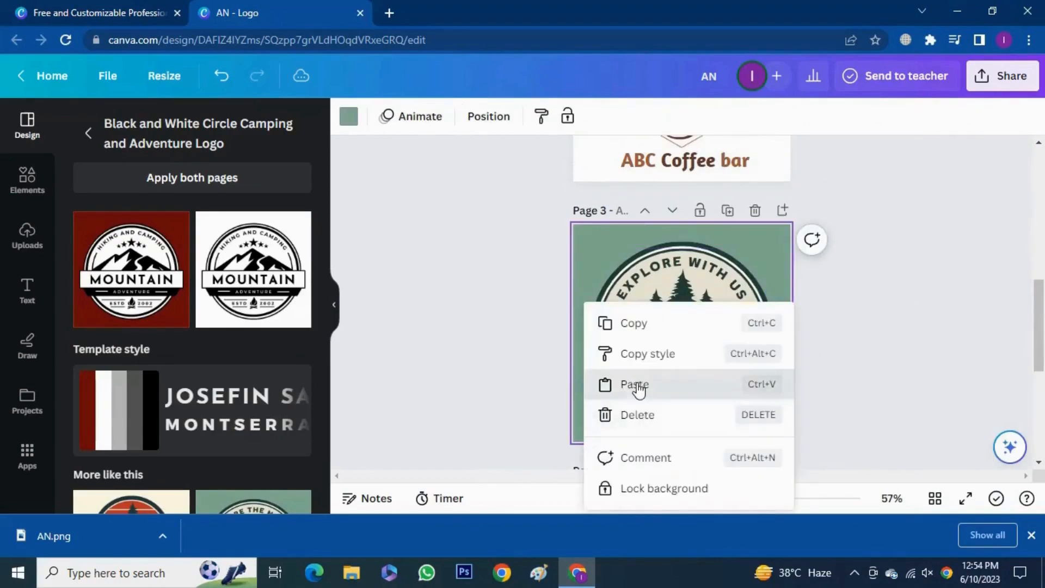
{"action": "left_click", "coordinate": [633, 384]}
{"action": "left_click_drag", "start_coordinate": [678, 383], "coordinate": [673, 323]}
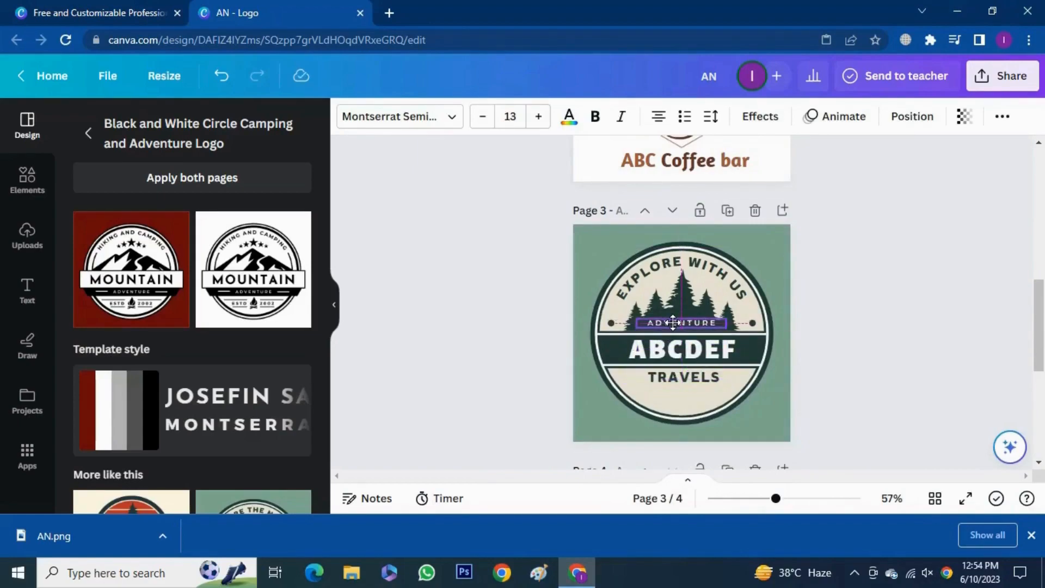
{"action": "left_click", "coordinate": [886, 385]}
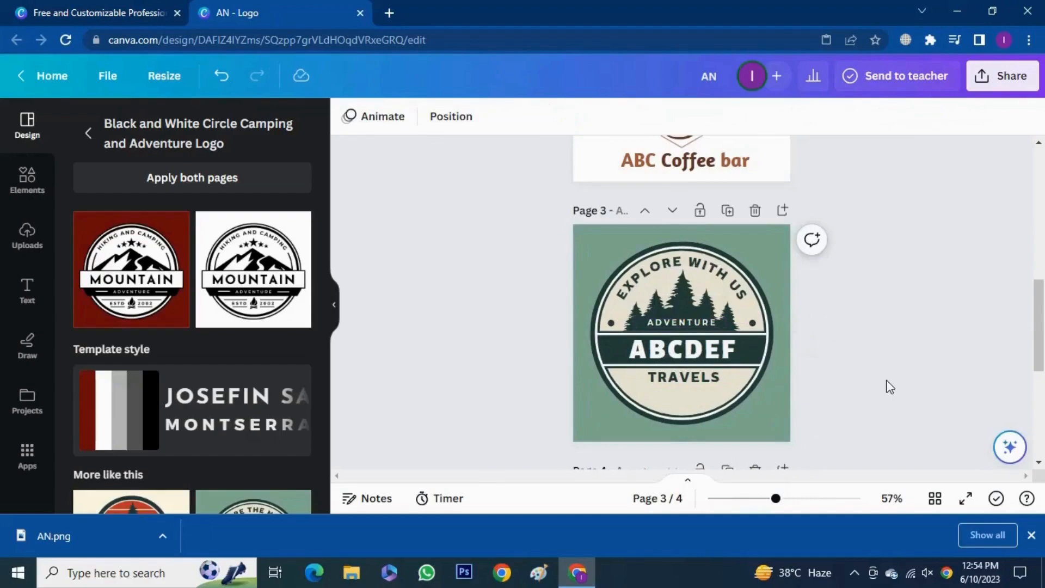
Delete page 4 with the red "MOUNTAIN" badge.
{"action": "scroll", "coordinate": [681, 389], "scroll_direction": "down", "scroll_amount": 4}
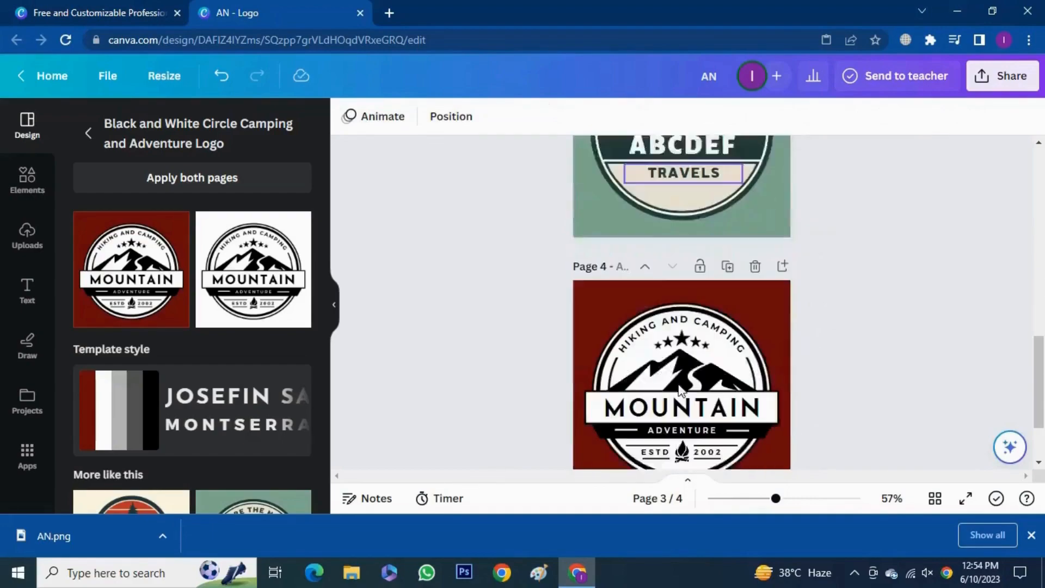
{"action": "left_click", "coordinate": [754, 240]}
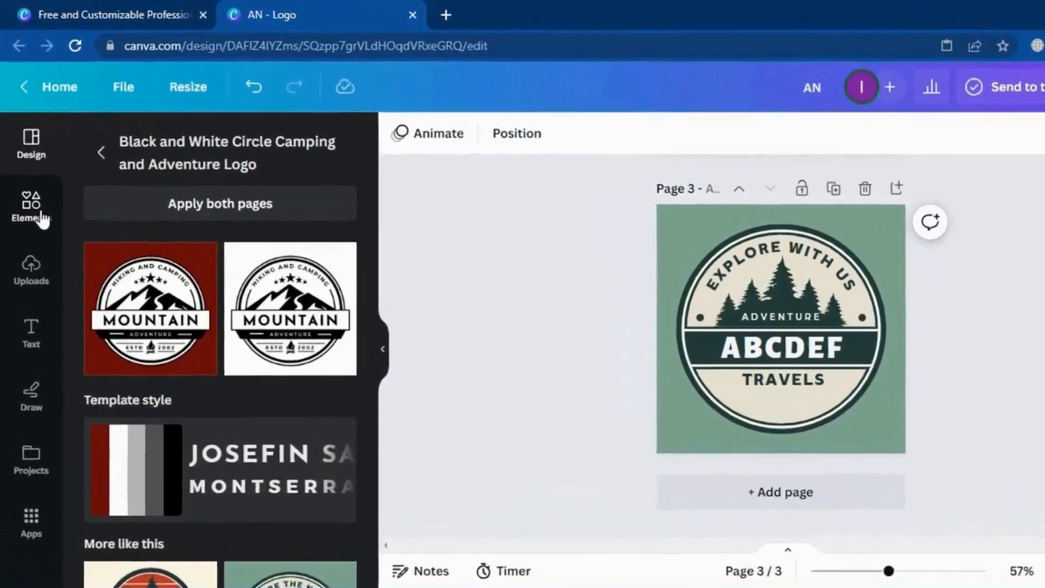
Search the graphics for "BEACH" and add the palm tree, sun and waves line drawing to the badge below "TRAVELS".
{"action": "left_click", "coordinate": [41, 216]}
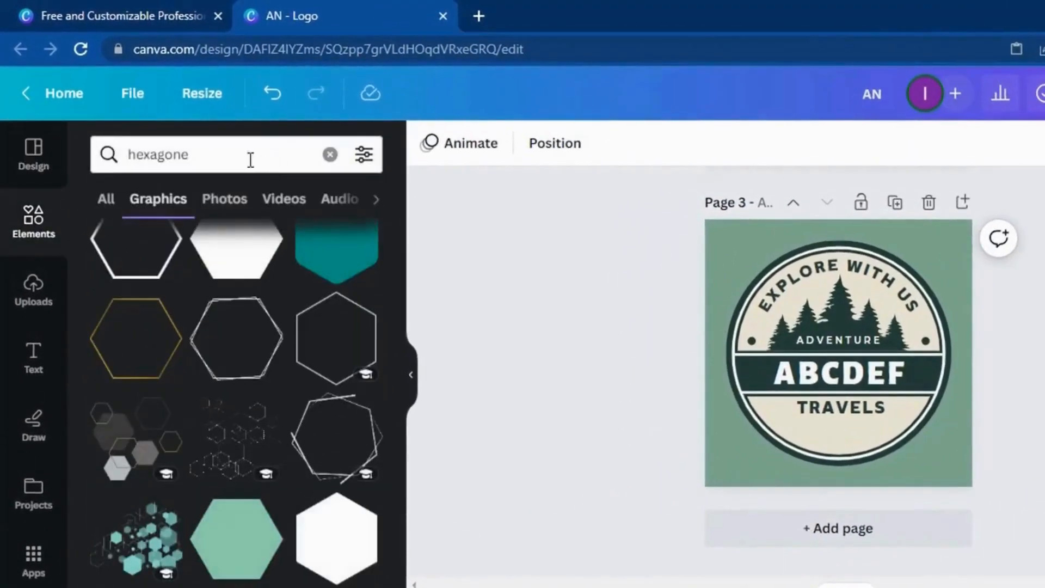
{"action": "left_click_drag", "start_coordinate": [207, 156], "coordinate": [21, 141]}
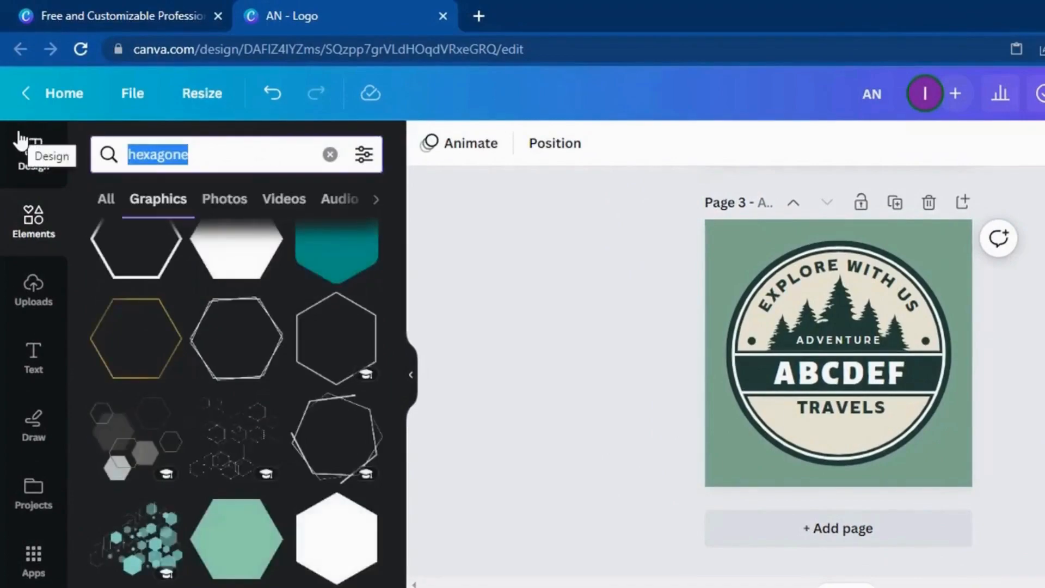
{"action": "type", "text": "BEACH"}
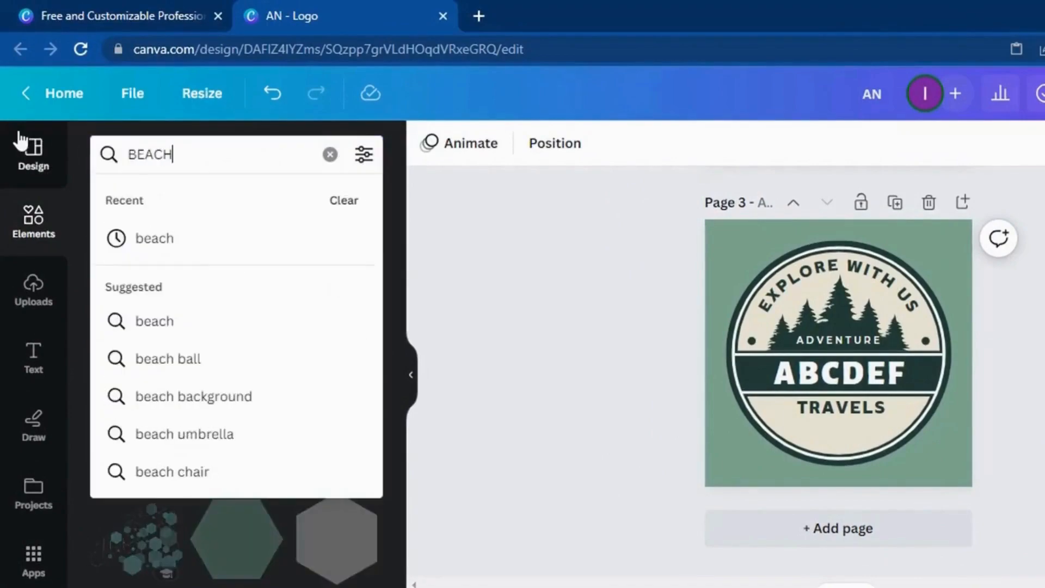
{"action": "key", "text": "Return"}
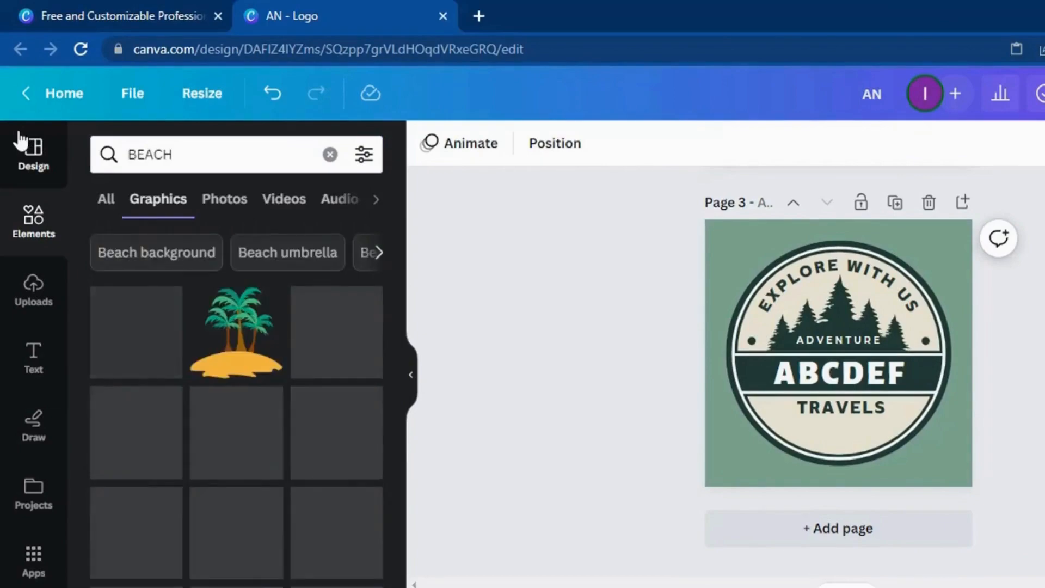
{"action": "scroll", "coordinate": [271, 436], "scroll_direction": "down", "scroll_amount": 5}
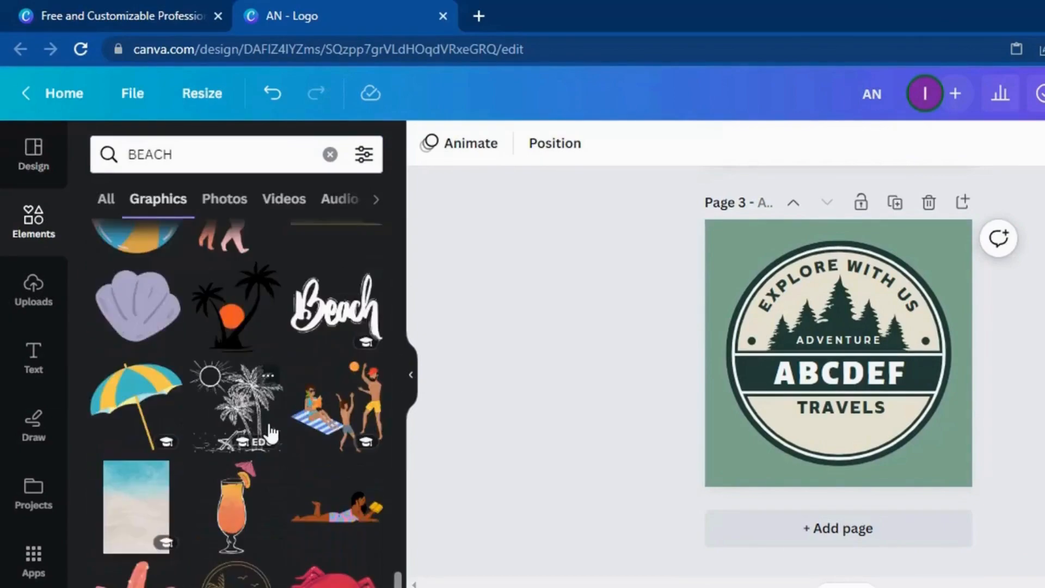
{"action": "scroll", "coordinate": [271, 436], "scroll_direction": "down", "scroll_amount": 10}
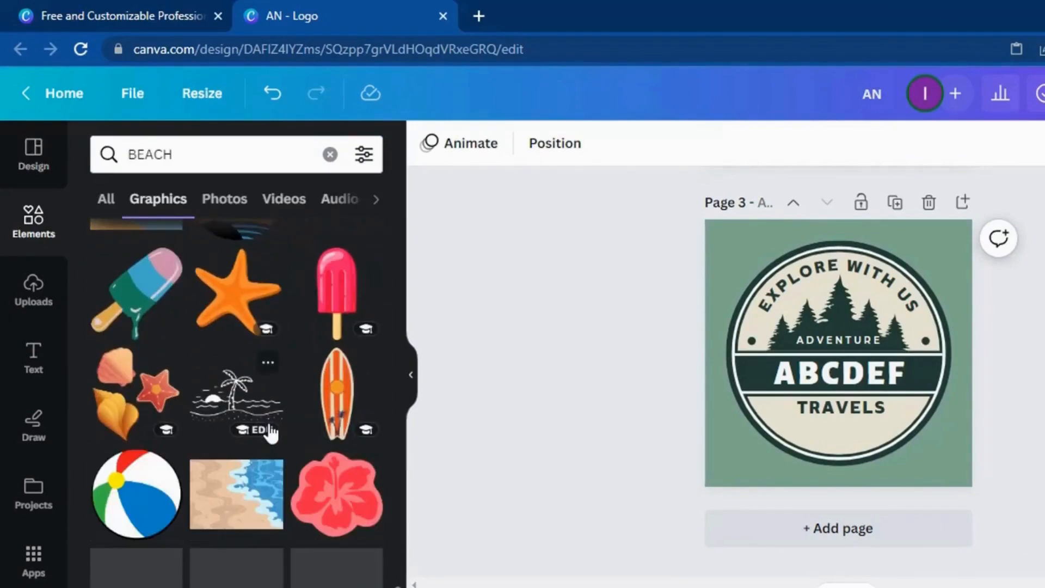
{"action": "left_click_drag", "start_coordinate": [270, 433], "coordinate": [848, 443]}
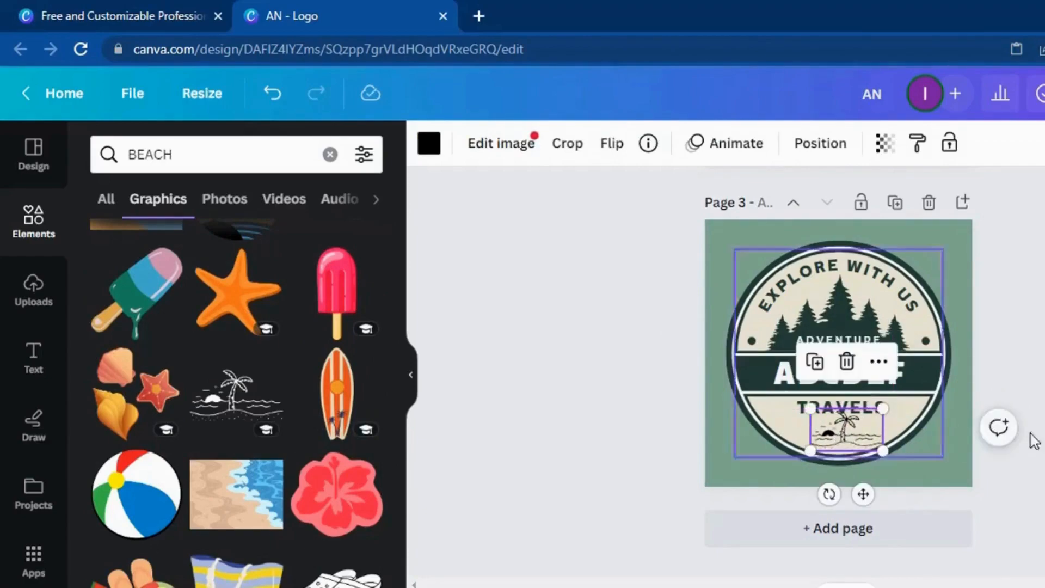
Centre the beach line drawing beneath "TRAVELS" in the lower part of the badge on page 3.
{"action": "left_click", "coordinate": [1031, 440]}
{"action": "left_click", "coordinate": [852, 443]}
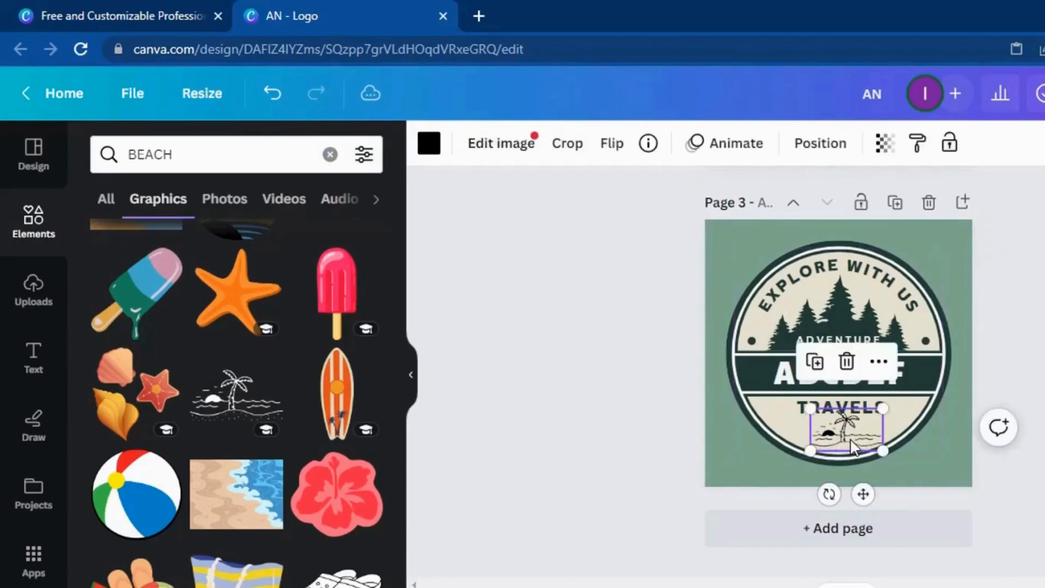
{"action": "left_click_drag", "start_coordinate": [852, 444], "coordinate": [852, 444]}
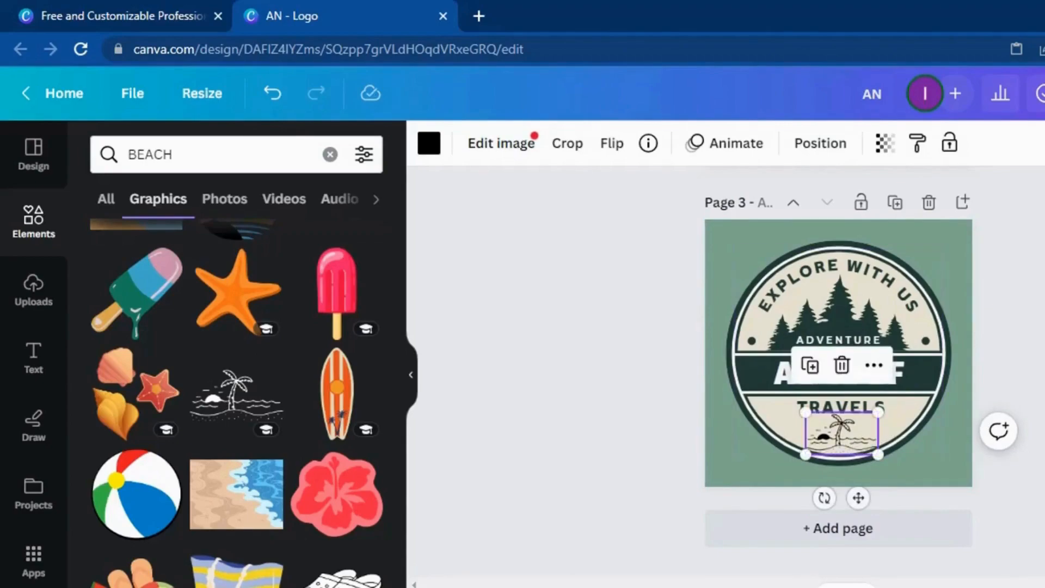
{"action": "left_click", "coordinate": [928, 469]}
Recolour the beach line drawing from the document colours to the badge's dark green, #264039.
{"action": "left_click", "coordinate": [852, 445]}
{"action": "left_click", "coordinate": [428, 148]}
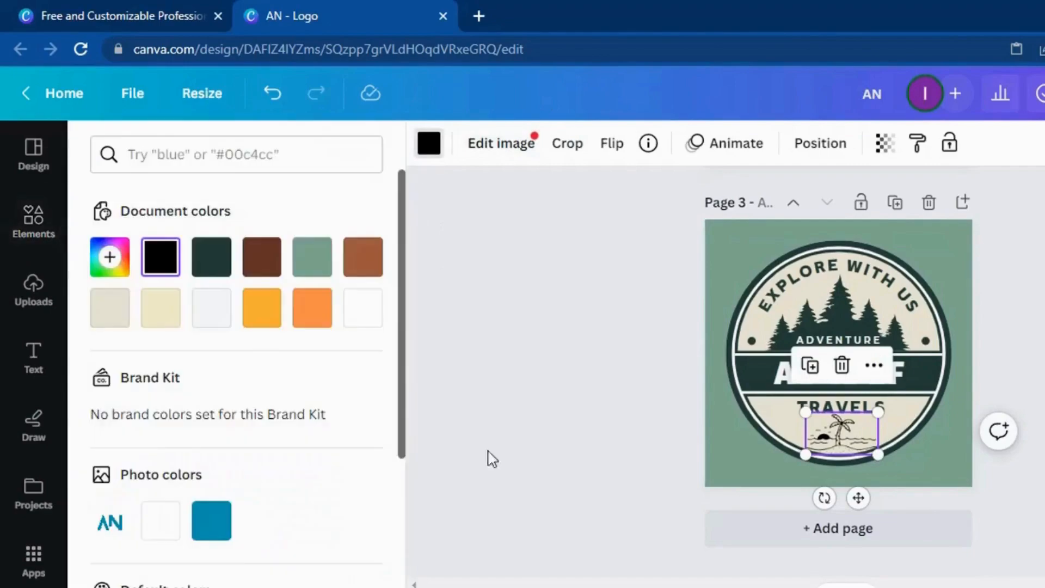
{"action": "left_click", "coordinate": [211, 259]}
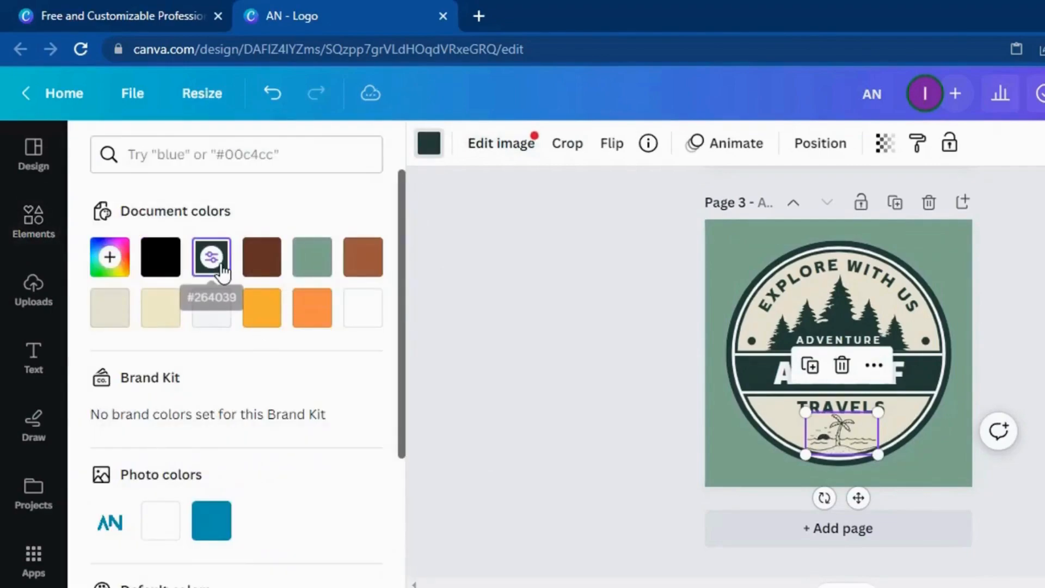
{"action": "left_click", "coordinate": [842, 435]}
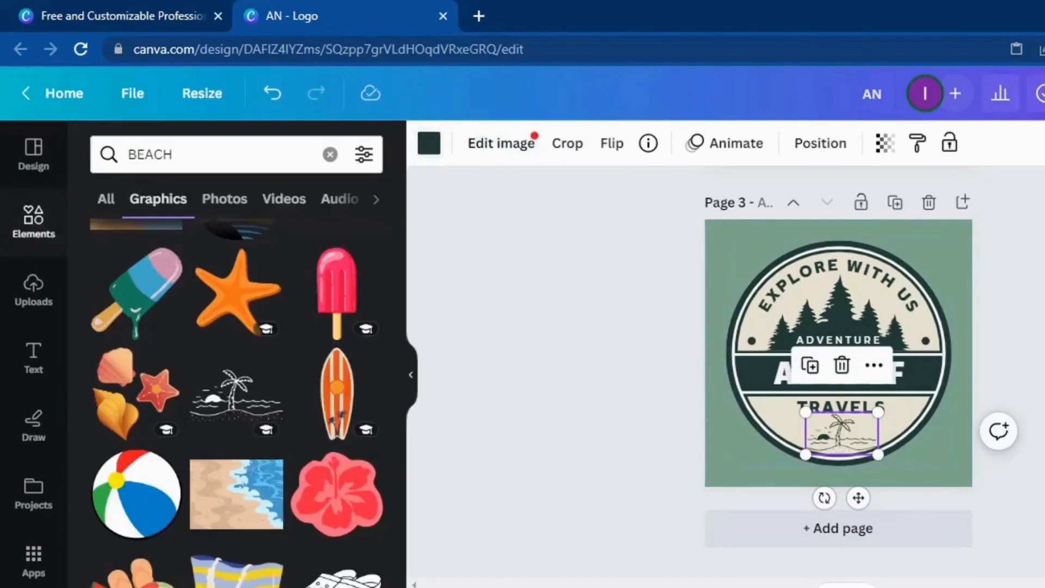
{"action": "left_click", "coordinate": [532, 454]}
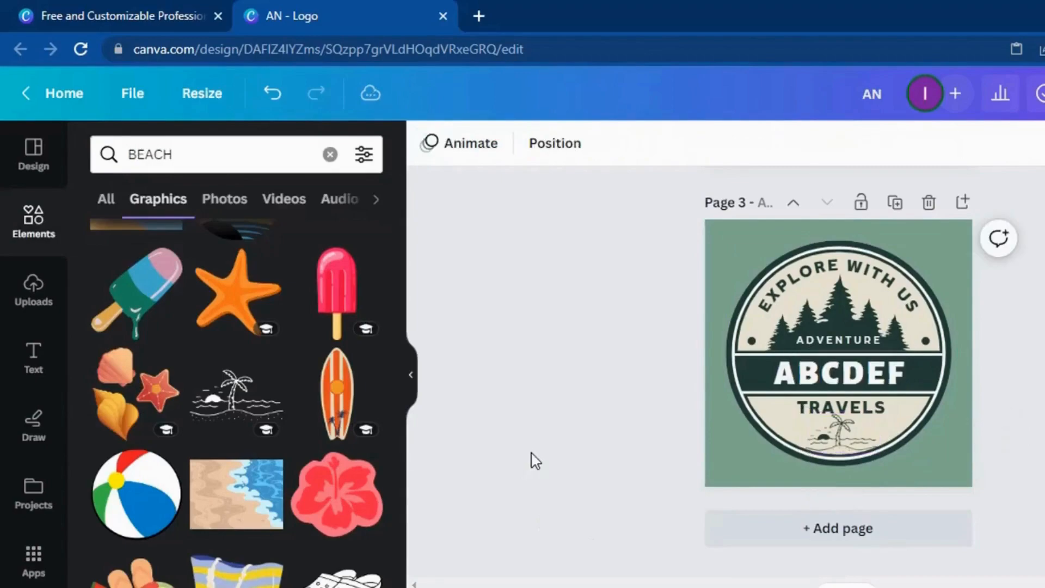
Search the graphics for "birds", add the black flying flock and position it over the trees just under "EXPLORE WITH US".
{"action": "left_click", "coordinate": [203, 160]}
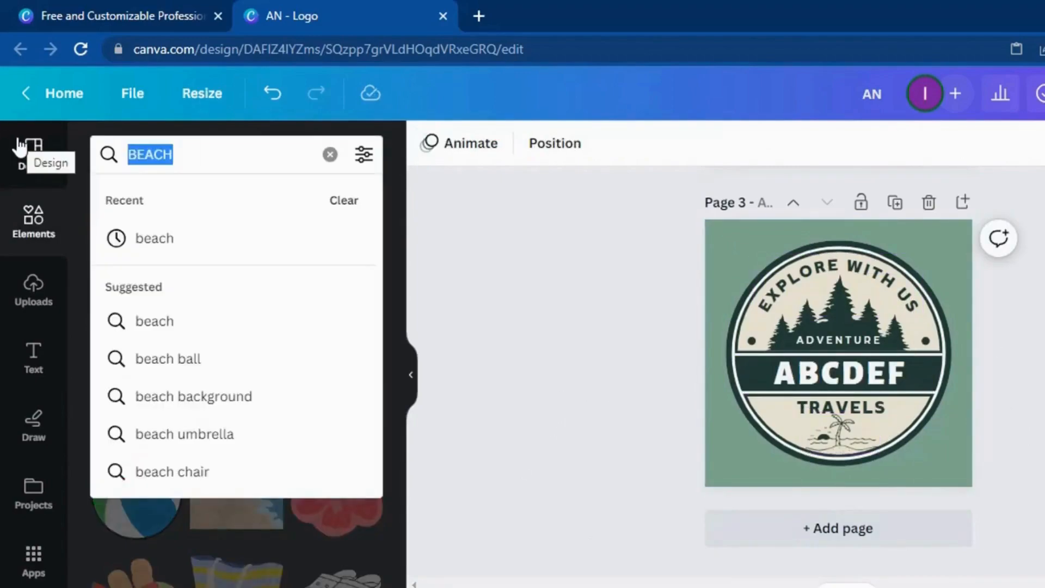
{"action": "type", "text": "bi"}
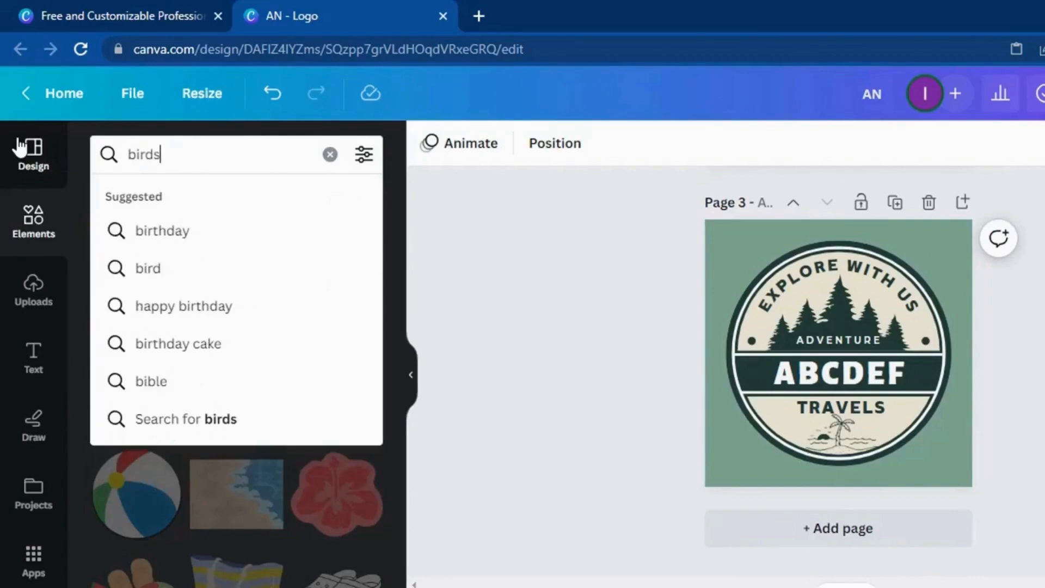
{"action": "type", "text": "rds"}
{"action": "key", "text": "Return"}
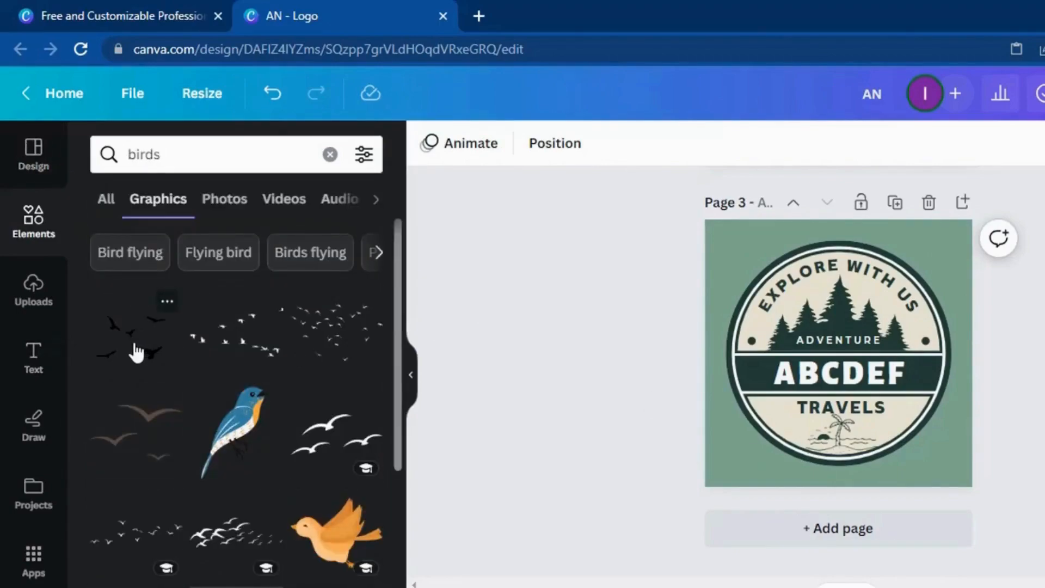
{"action": "left_click_drag", "start_coordinate": [134, 353], "coordinate": [765, 330]}
{"action": "left_click_drag", "start_coordinate": [734, 375], "coordinate": [874, 289]}
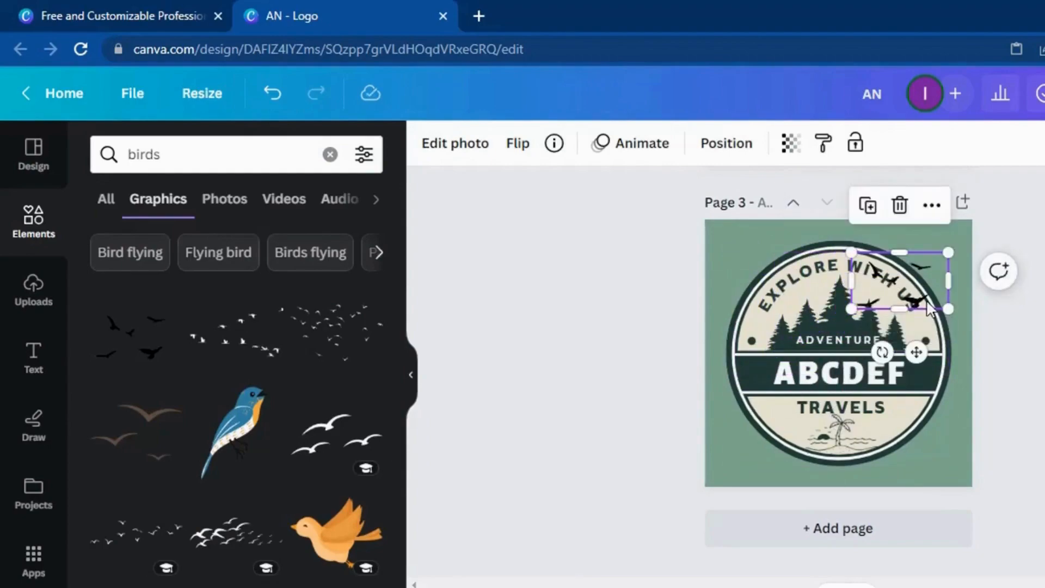
{"action": "left_click_drag", "start_coordinate": [929, 308], "coordinate": [867, 318]}
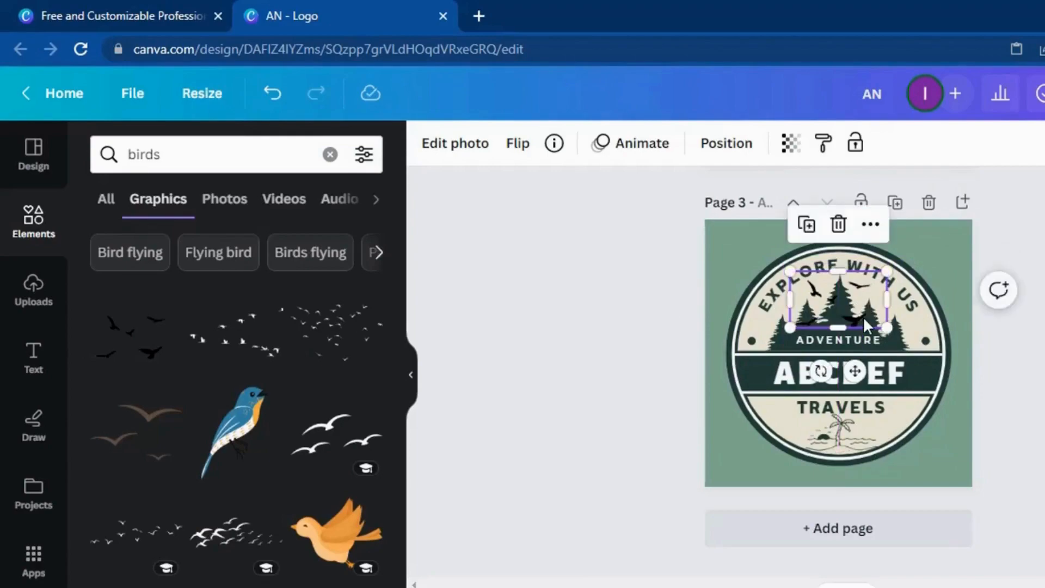
Send the birds graphic backward one layer on the badge and deselect it.
{"action": "right_click", "coordinate": [866, 325]}
{"action": "mouse_move", "coordinate": [868, 321]}
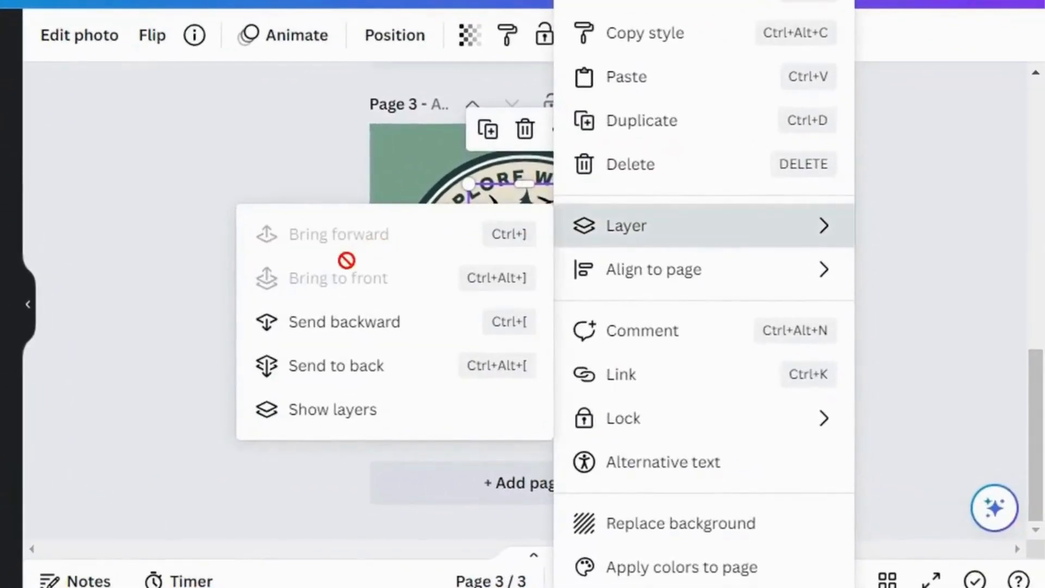
{"action": "left_click", "coordinate": [324, 335]}
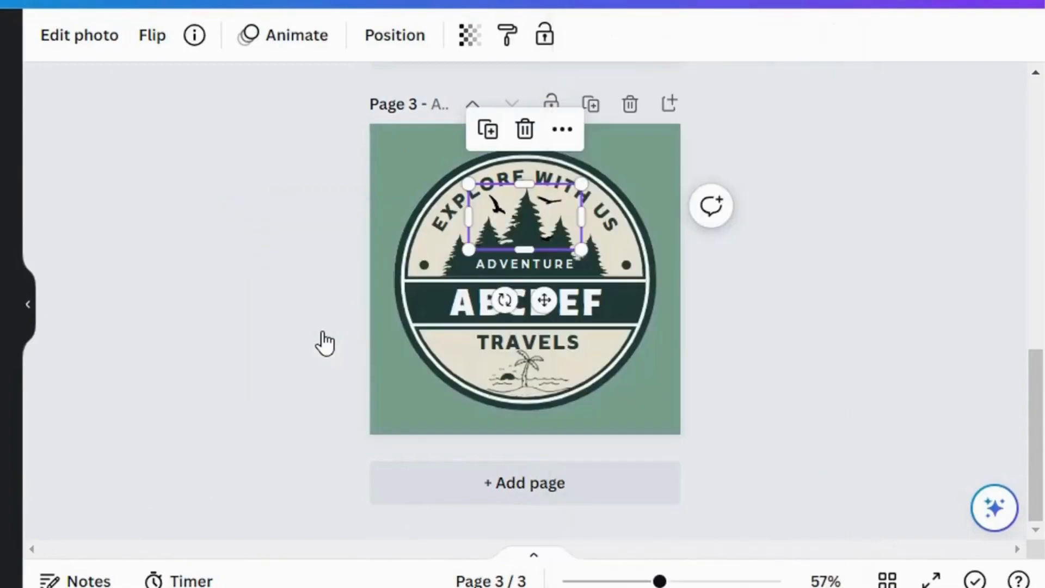
{"action": "left_click", "coordinate": [854, 293]}
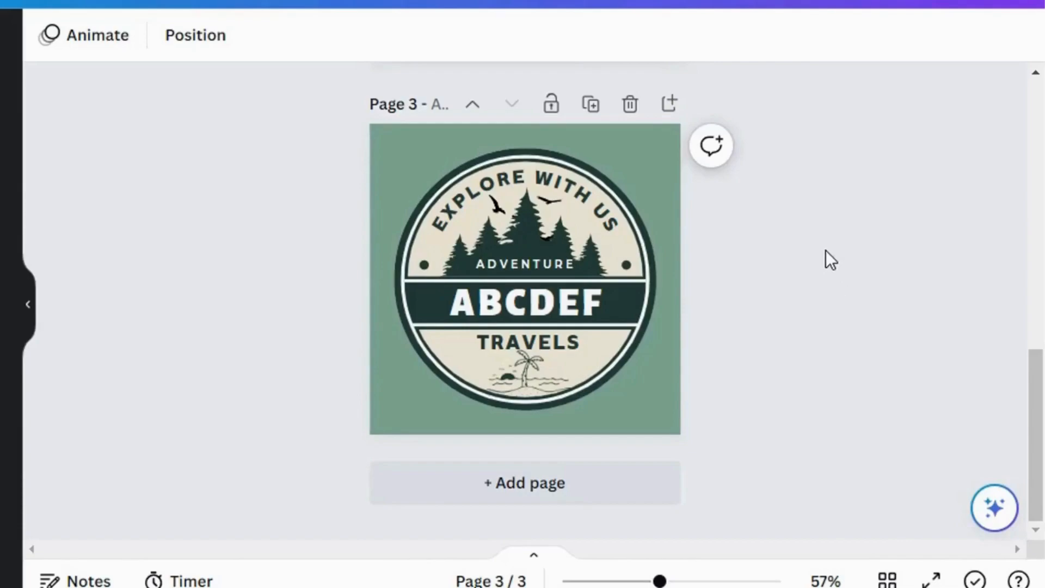
{"action": "scroll", "coordinate": [394, 359], "scroll_direction": "up", "scroll_amount": 5}
{"action": "scroll", "coordinate": [391, 350], "scroll_direction": "up", "scroll_amount": 7}
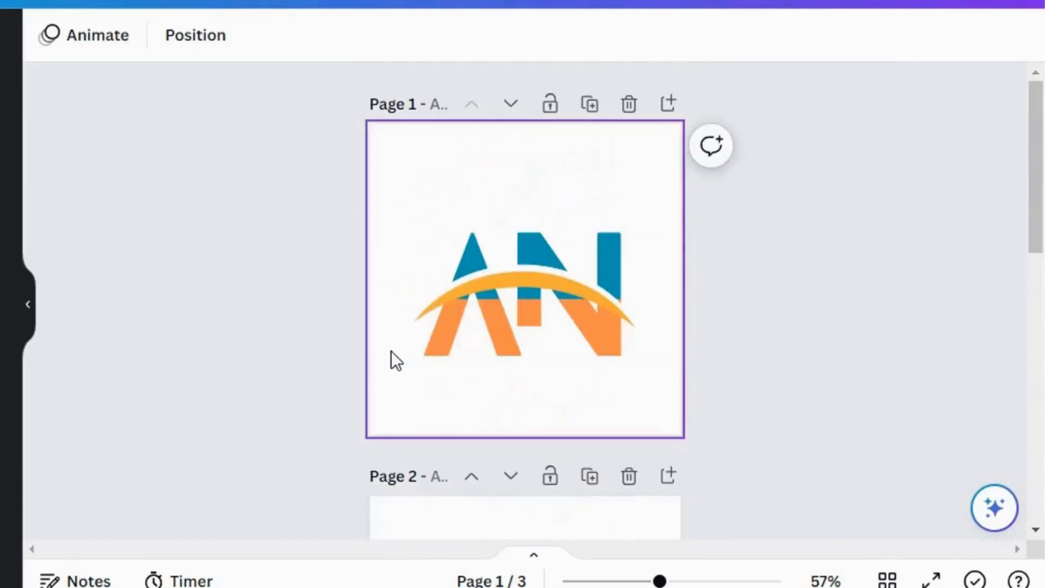